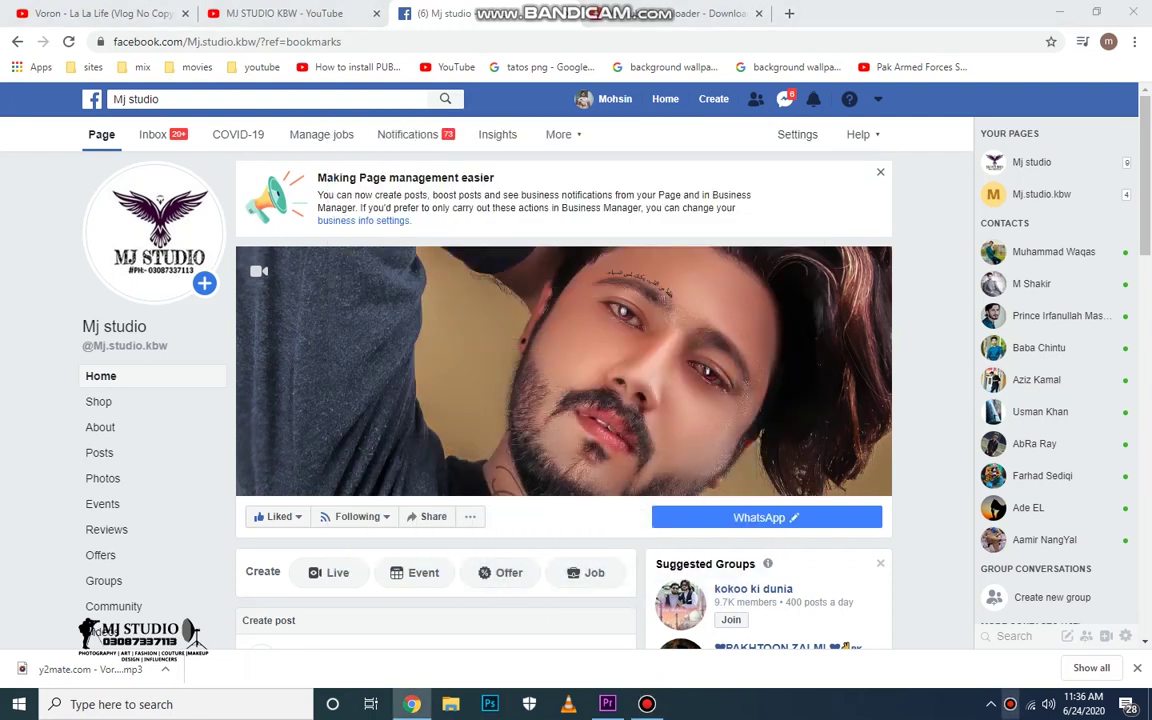
- Switch to the MJ STUDIO KBW YouTube channel tab and scroll through it
key("alt+Tab")
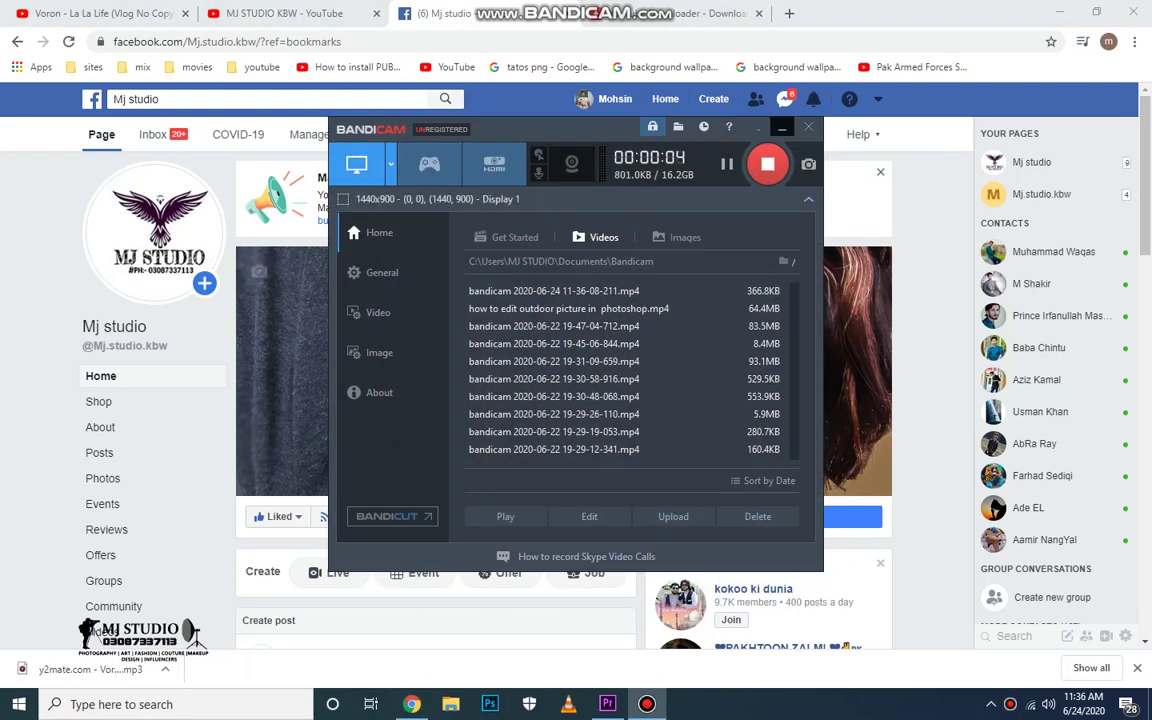
left_click(782, 127)
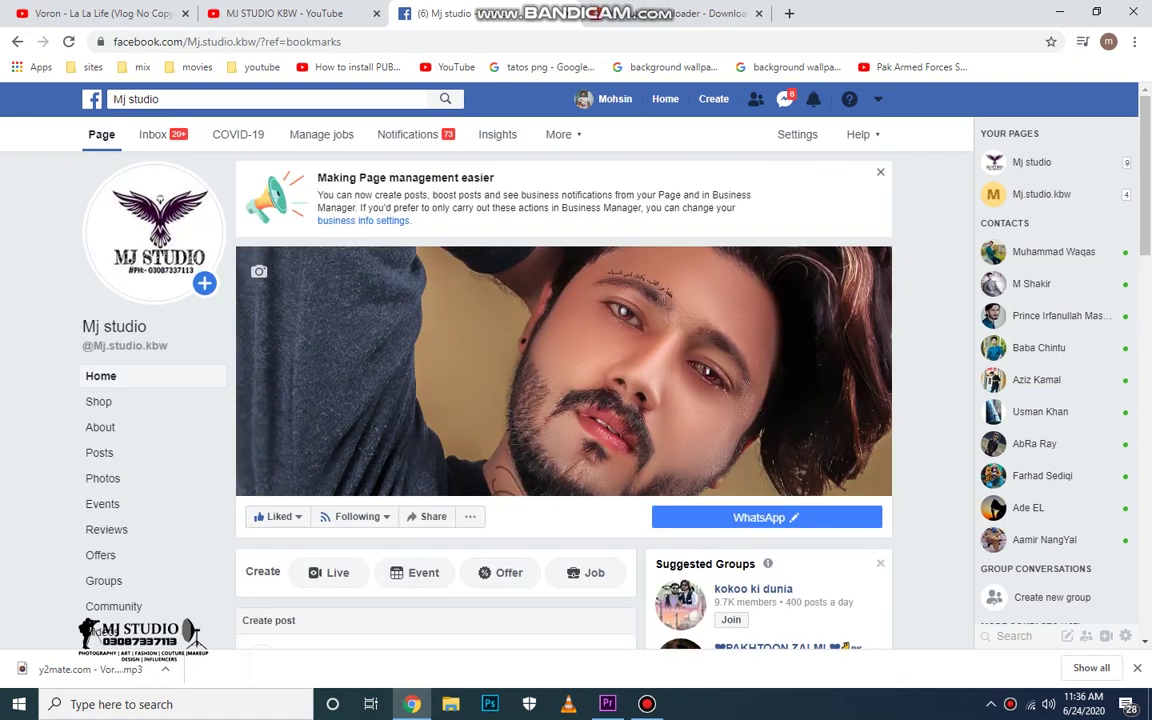
left_click(285, 13)
scroll(640, 400, "down", 2)
scroll(665, 400, "up", 2)
scroll(665, 400, "down", 1)
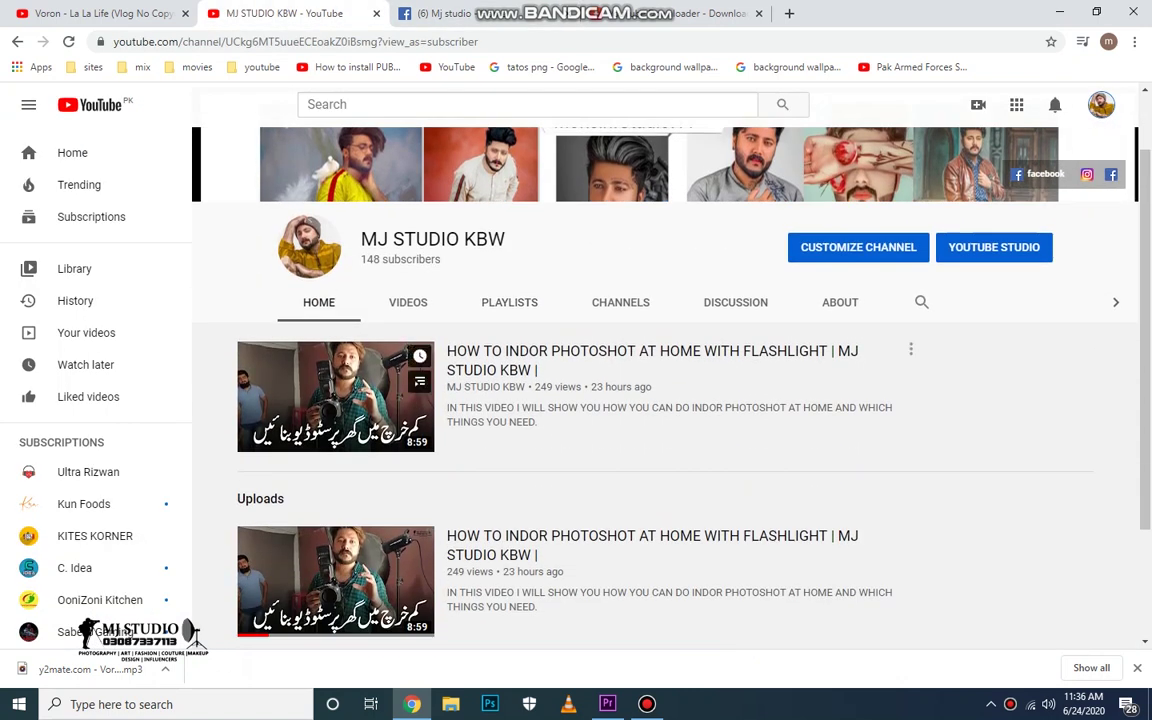
- Go back to the Facebook profile and scroll down its timeline of recent posts
left_click(440, 13)
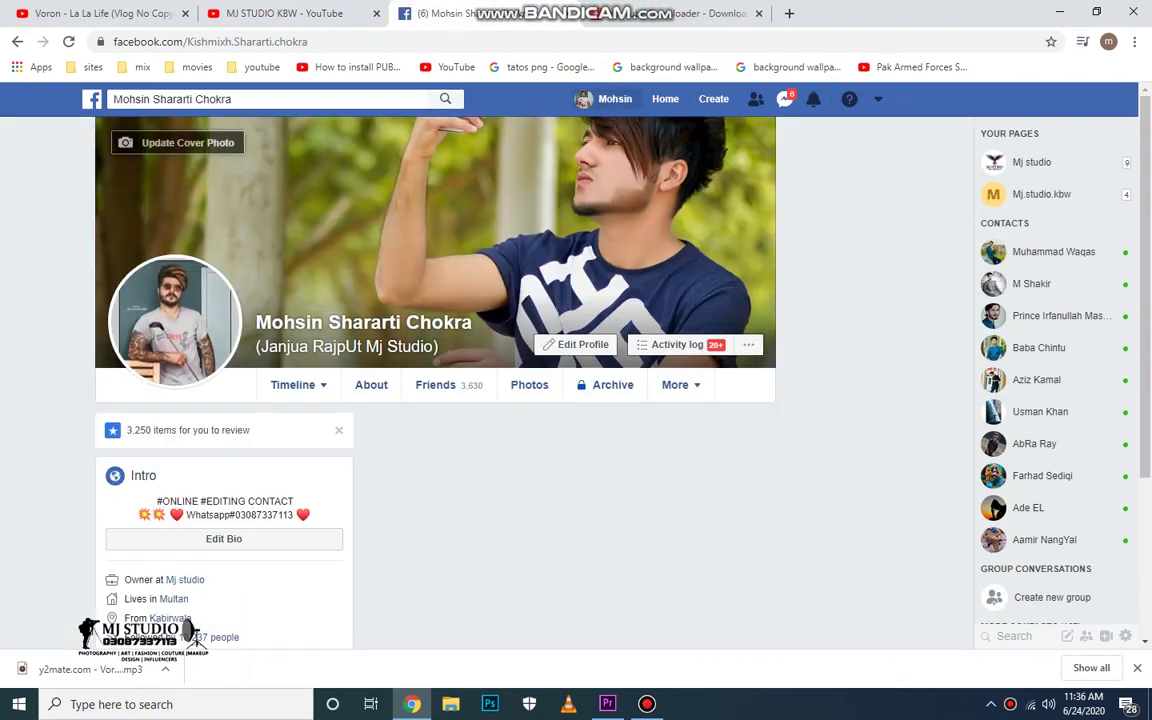
scroll(196, 638, "down", 3)
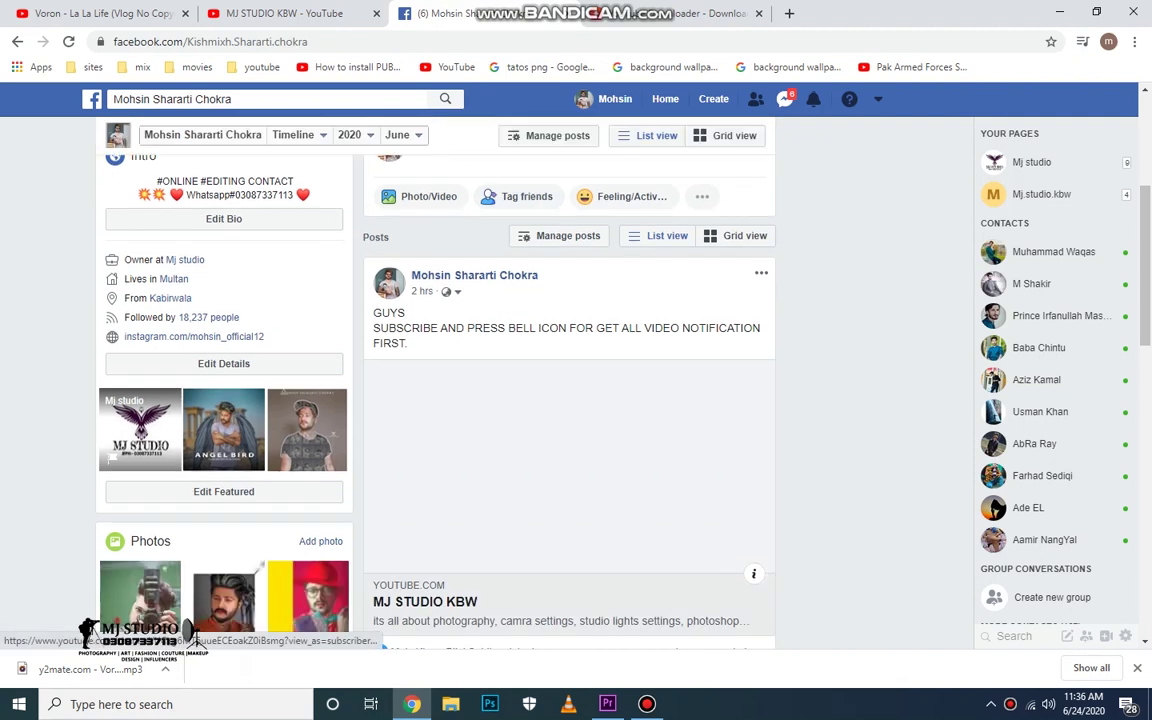
scroll(196, 638, "down", 3)
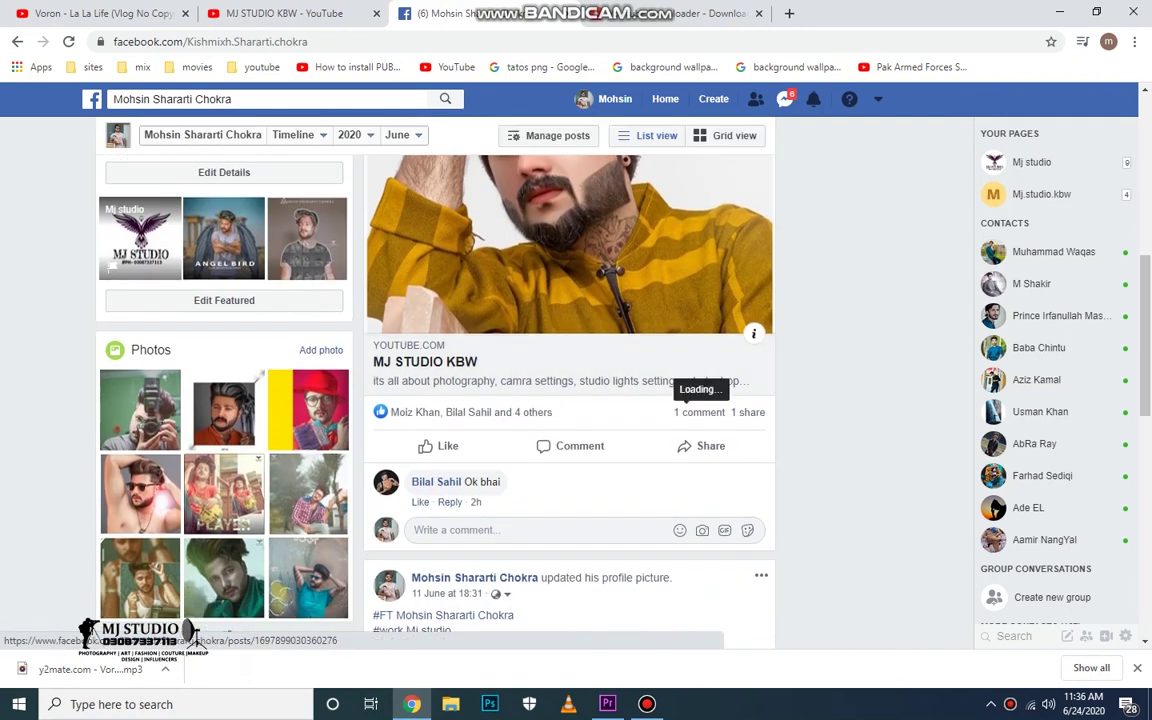
scroll(196, 638, "down", 2)
scroll(196, 638, "down", 1)
scroll(196, 638, "down", 1)
scroll(196, 638, "down", 3)
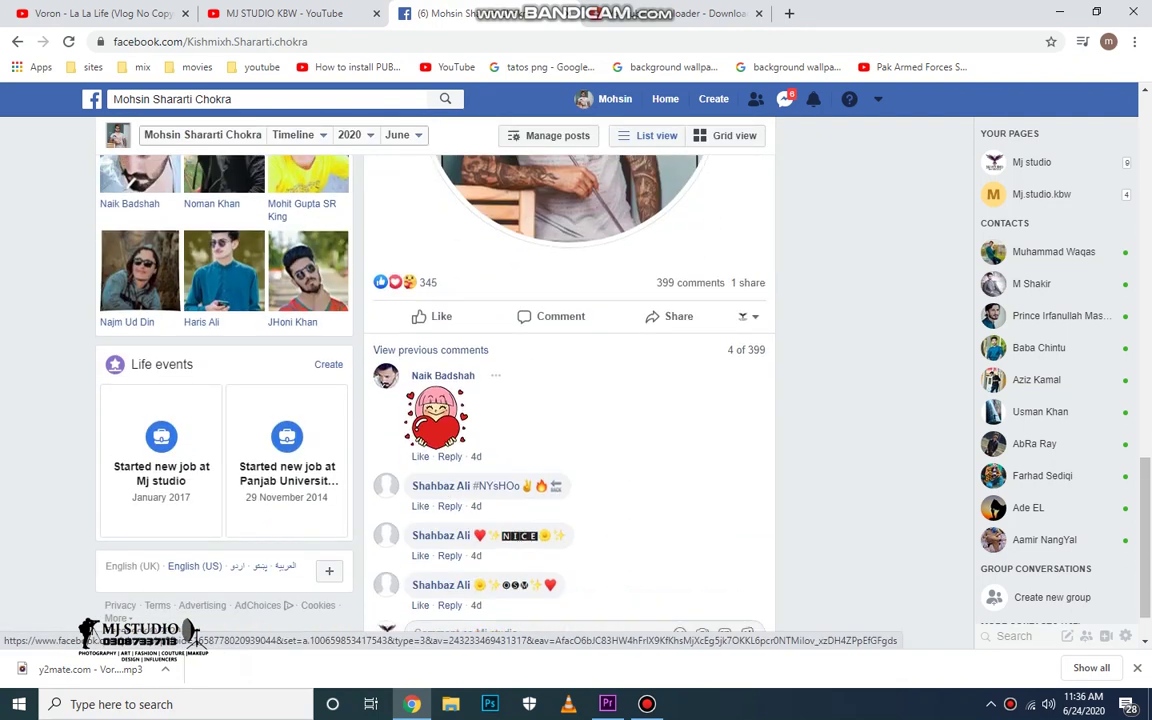
key("alt+Tab")
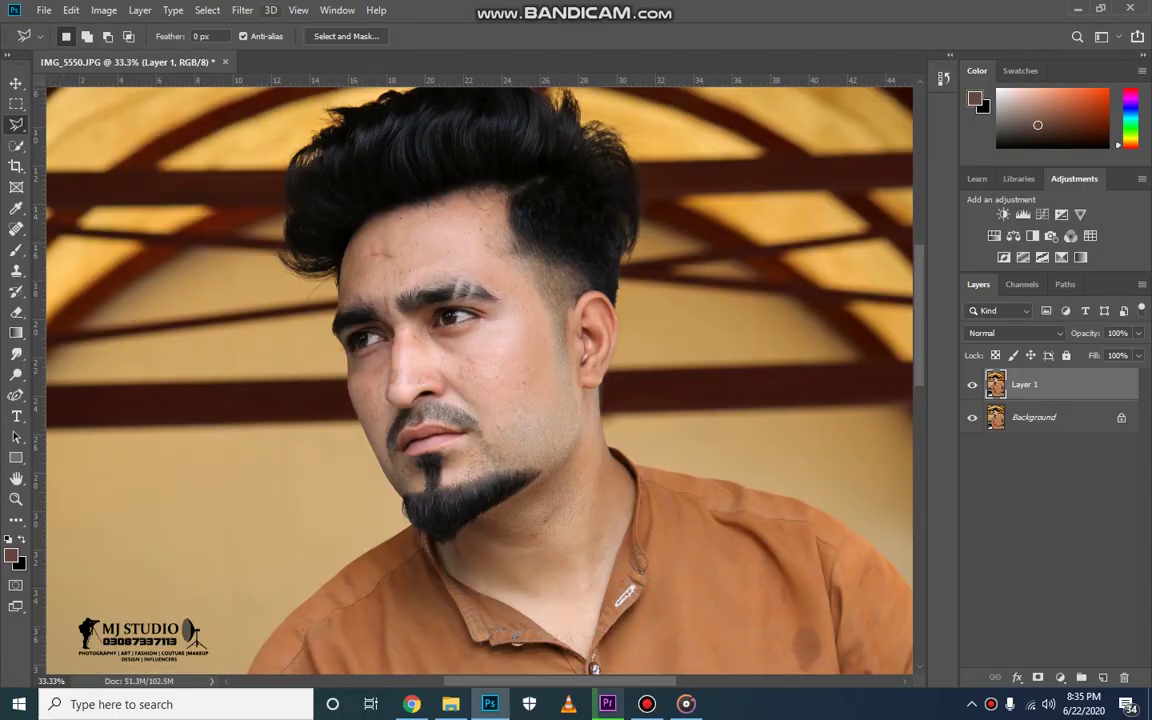
- Launch the Camera Raw Filter and set Shadows +73, Whites +28 and Blacks +66
left_click(242, 10)
left_click(250, 100)
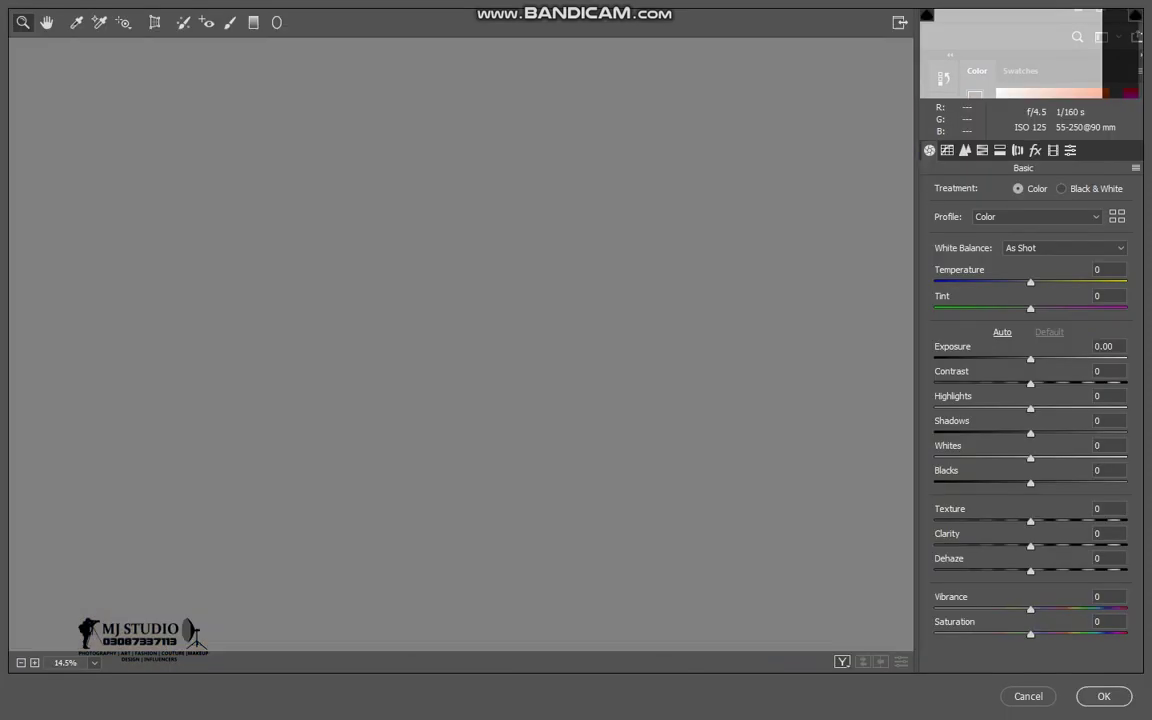
key("Tab")
type("73")
key("Return")
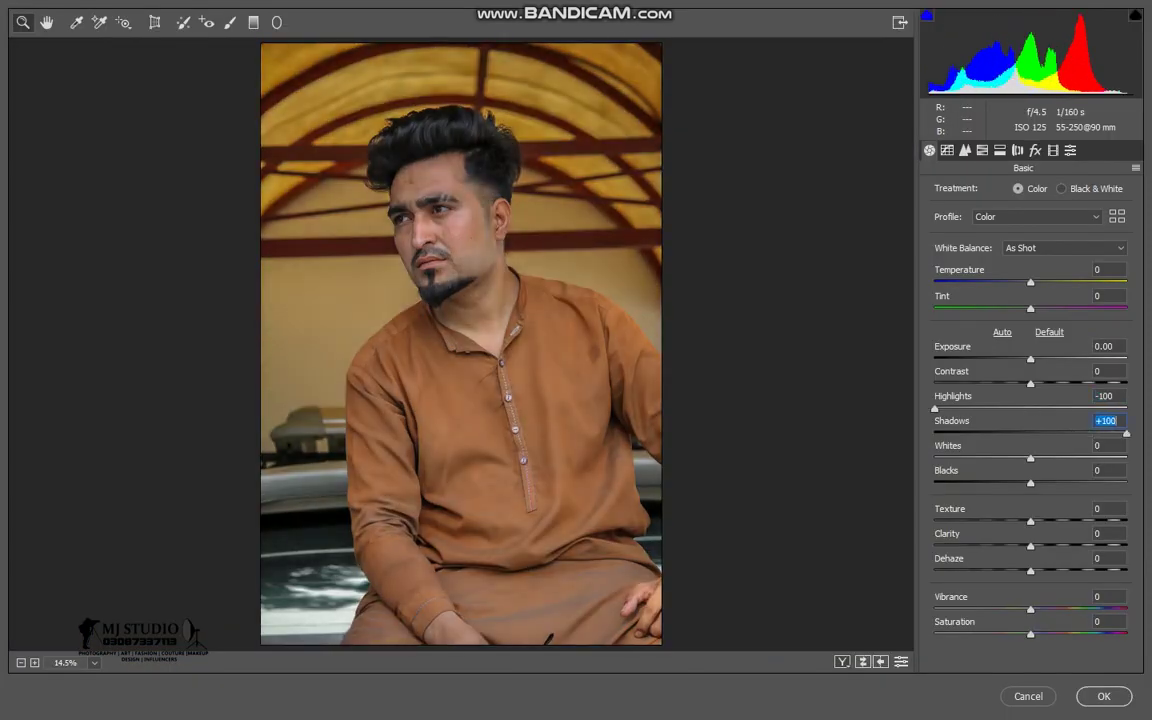
key("Tab")
type("28")
key("Return")
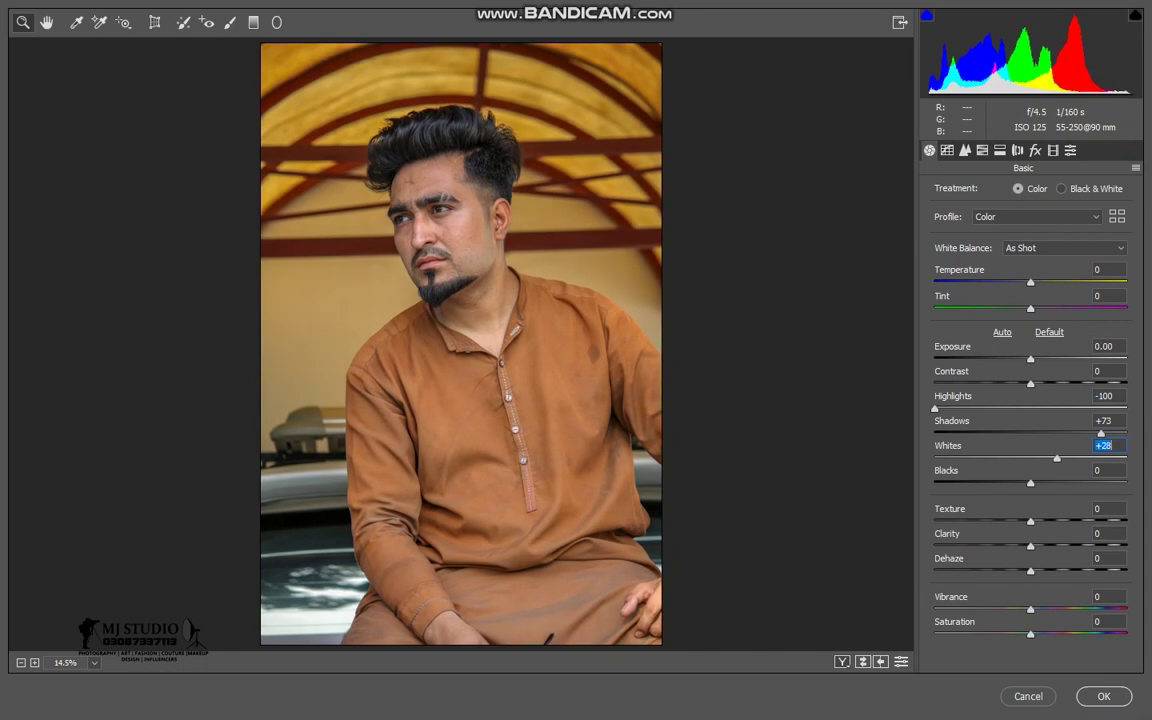
key("Tab")
type("66")
key("Return")
- Set Camera Raw Clarity +26, Contrast +12 and Exposure +0.15
key("Tab")
key("Tab")
type("26")
key("Return")
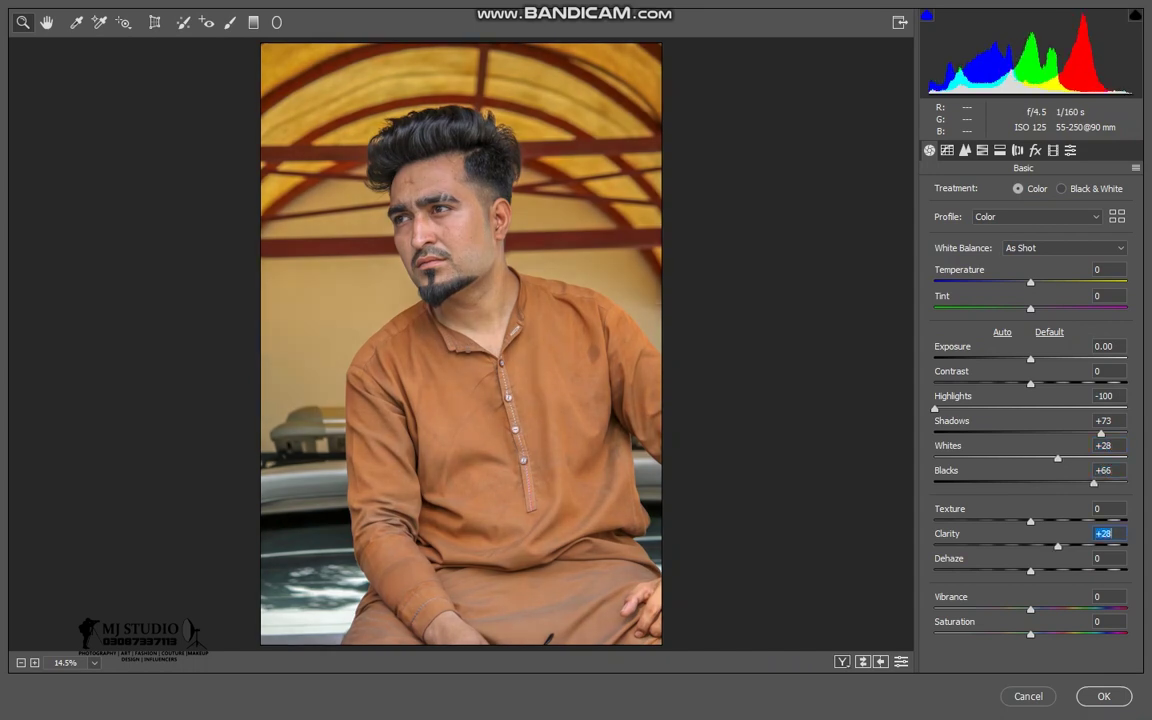
key("shift+Tab")
key("shift+Tab")
key("shift+Tab")
type("12")
key("Return")
key("shift+Tab")
type("0.15")
key("Return")
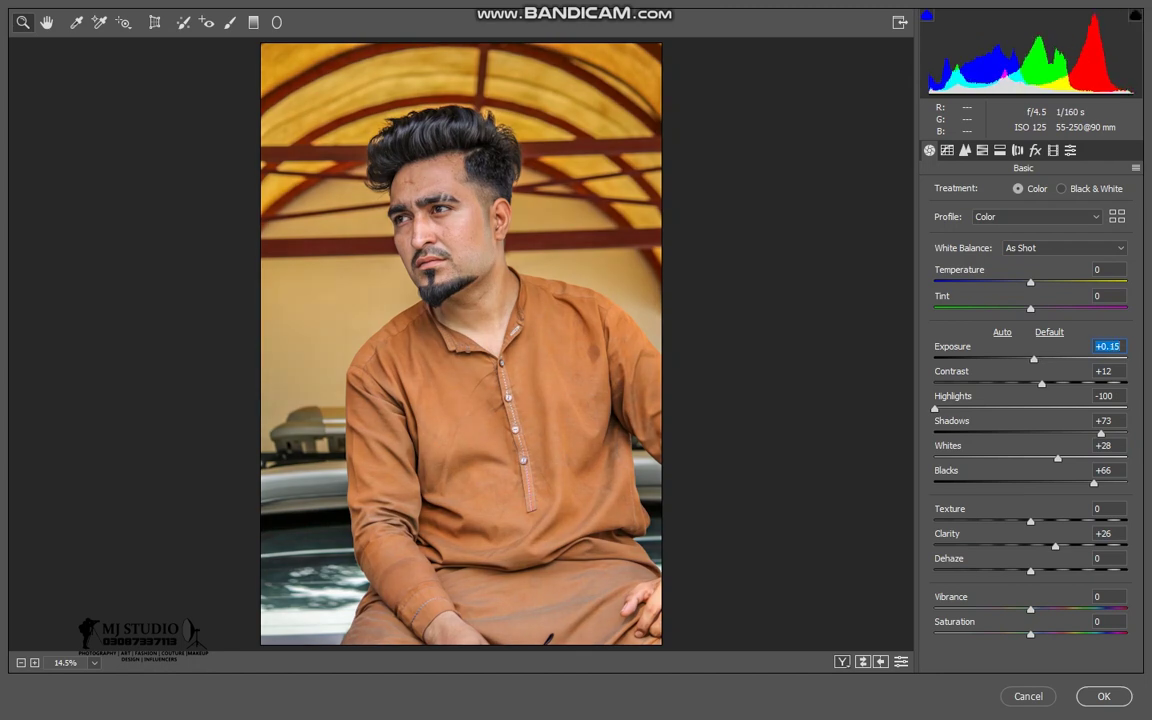
left_click(982, 150)
- Set HSL saturation to Oranges −12 and Yellows +18
type("-100-12")
key("Return")
key("Tab")
type("-100")
key("Return")
left_click_drag(935, 303, 1047, 303)
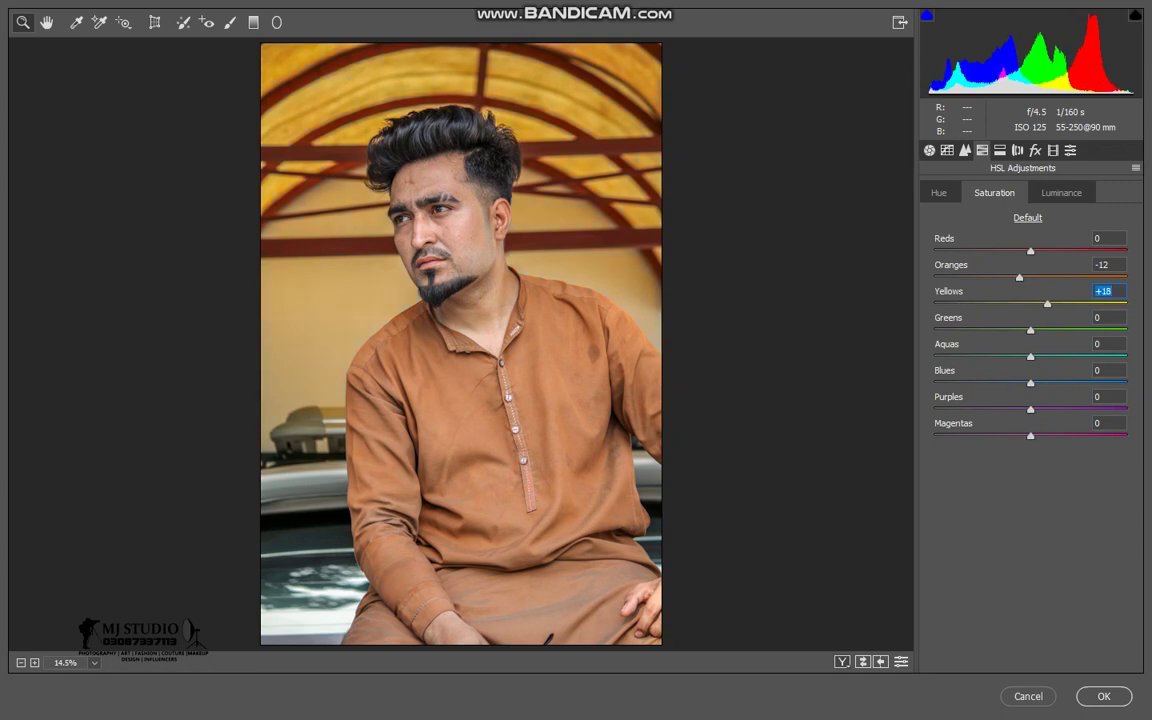
key("Tab")
key("Tab")
key("Tab")
- Shift the yellow hue toward green and raise Reds saturation to +16
key("ctrl+alt+shift+h")
mouse_move(1030, 303)
left_mouse_down()
mouse_move(933, 303)
mouse_move(1103, 303)
mouse_move(1054, 303)
mouse_move(989, 277)
left_mouse_up()
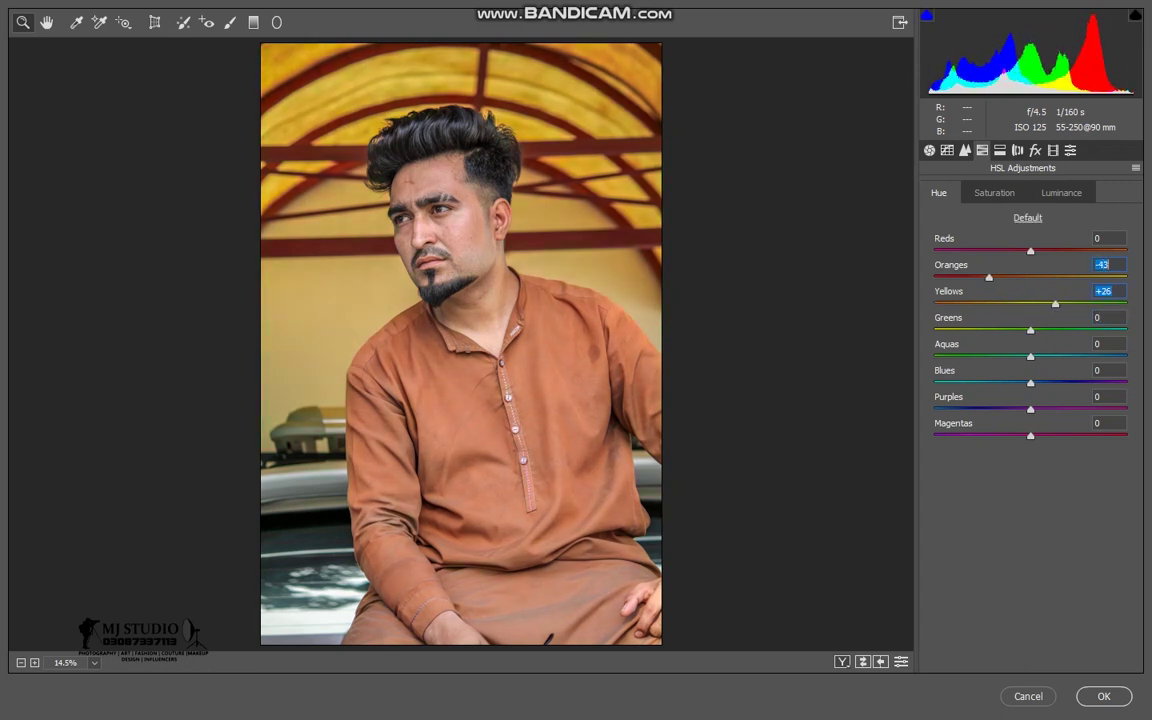
key("ctrl+alt+shift+s")
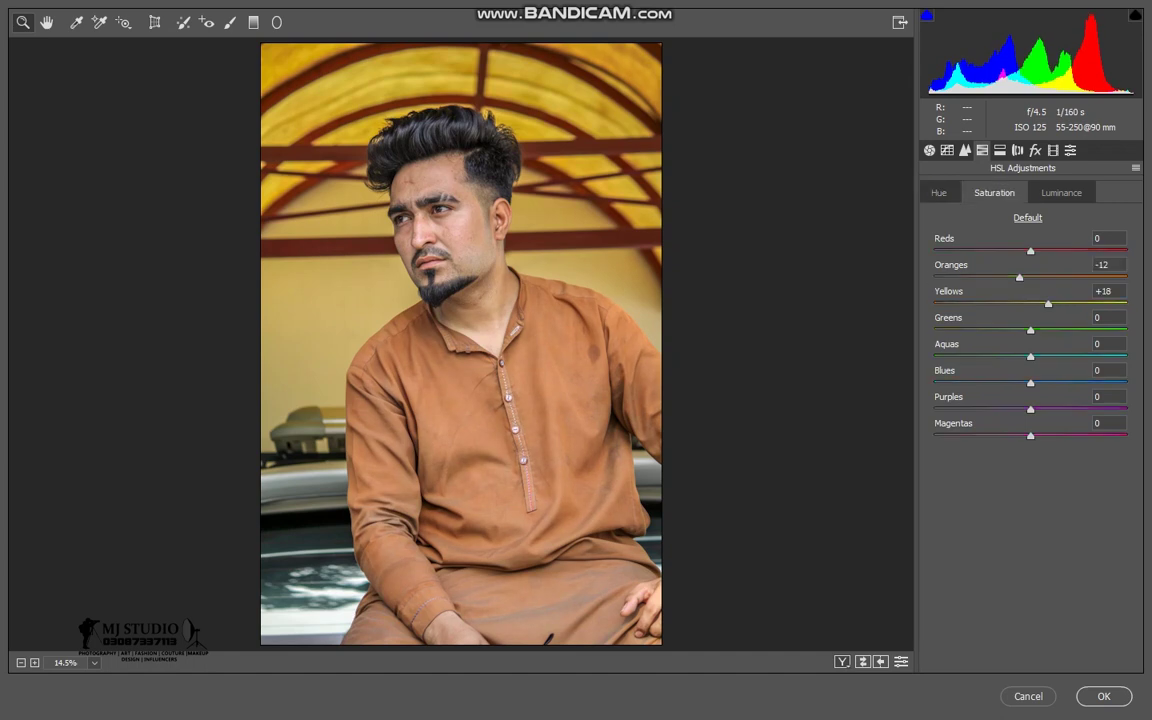
type("16")
key("Return")
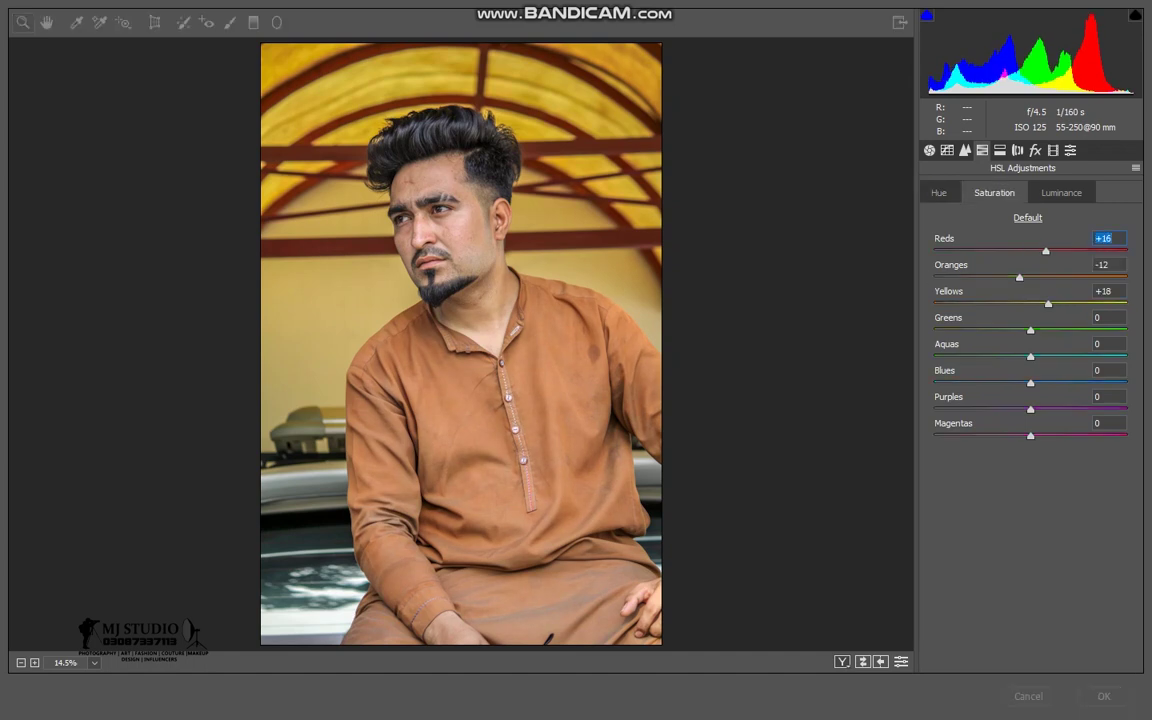
- Turn the music player's volume down to 12 and close it
key("super")
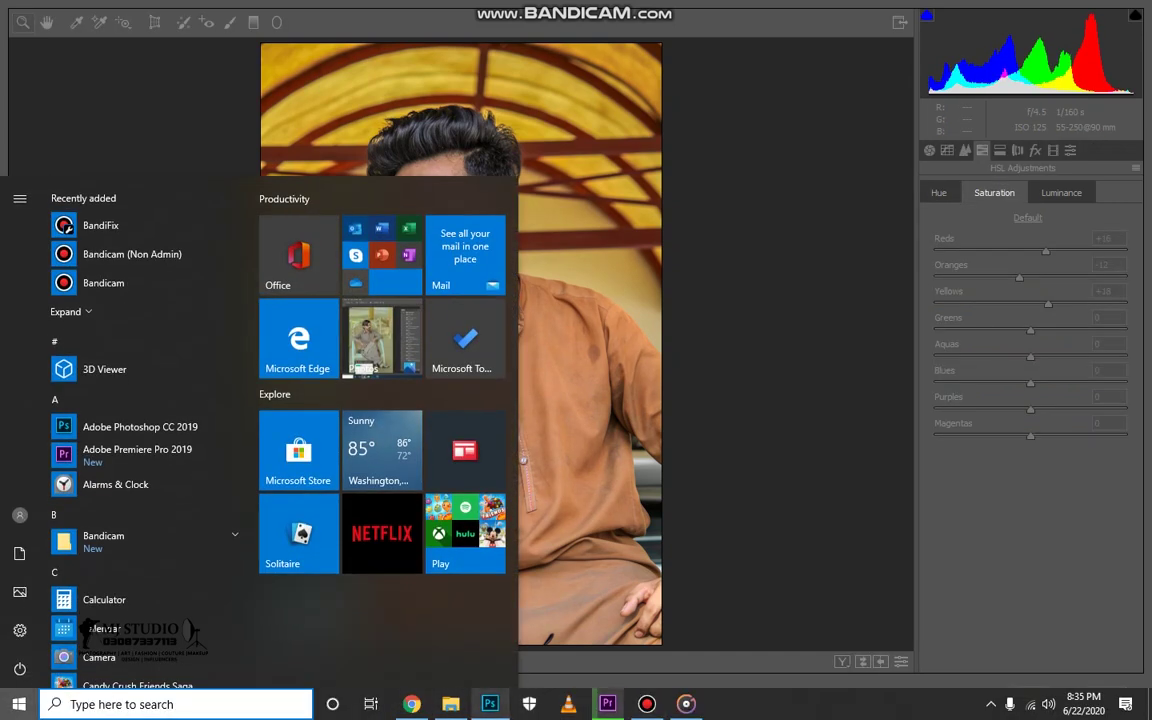
left_click(548, 632)
left_click_drag(744, 619, 717, 619)
key("alt+F4")
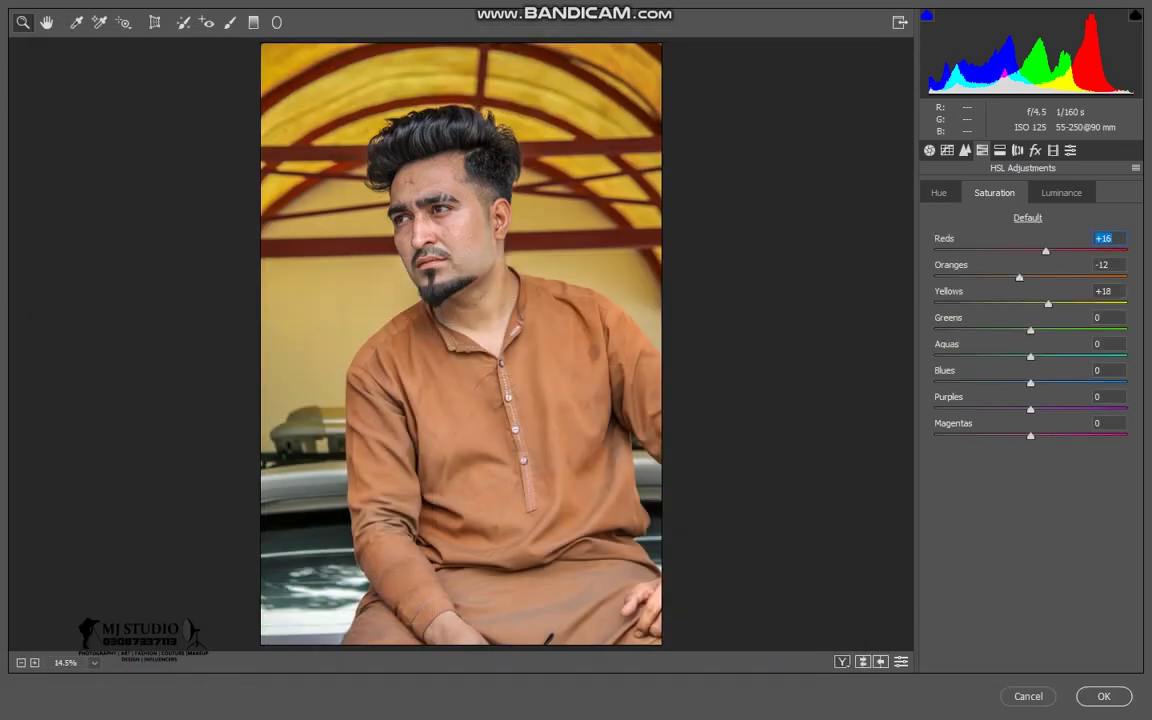
- Set HSL luminance to Oranges +12 and Reds −12
left_click(1061, 192)
left_click(1103, 264)
type("19")
key("Return")
type("12")
key("Return")
key("shift+Tab")
type("-12")
key("Return")
- Set Tone Curve Darks +6 and Shadows −13, and vignette amount −16
left_click(964, 150)
left_click(1103, 488)
type("6")
key("Tab")
type("-13")
key("Return")
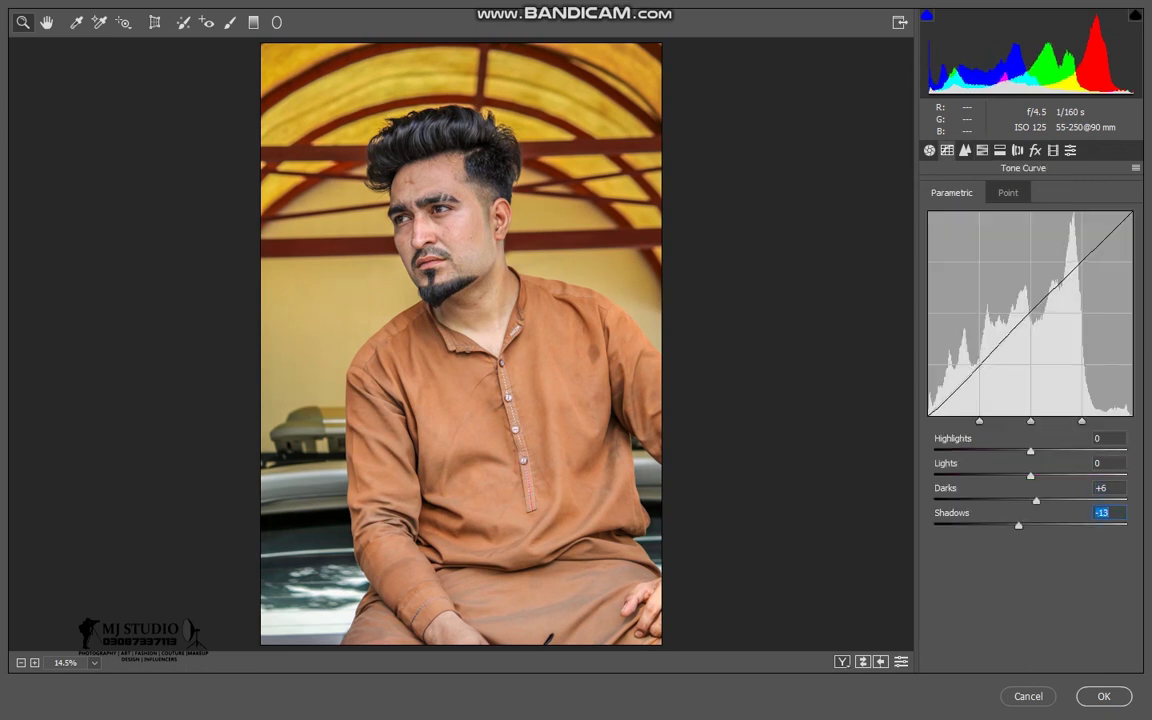
left_click(1035, 150)
left_click(1103, 345)
type("-16")
key("Return")
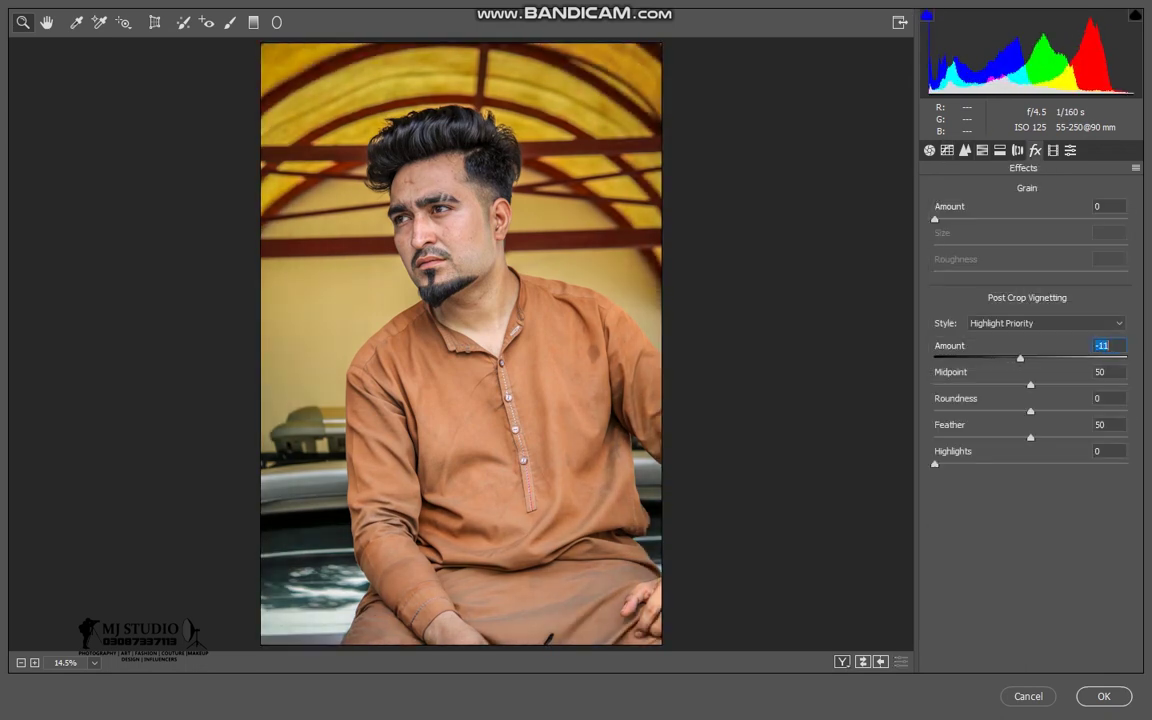
- In Calibration, set red primary saturation −13 and green primary hue +6
left_click(1053, 150)
left_click(1103, 291)
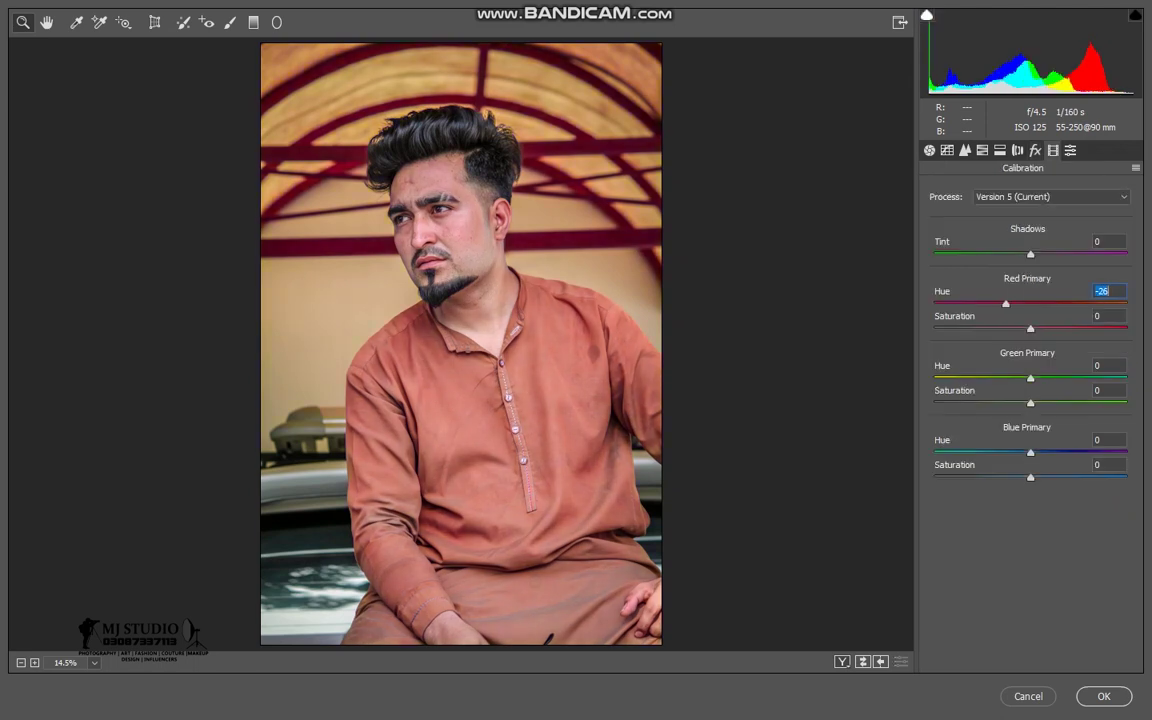
key("Tab")
type("-38")
key("Return")
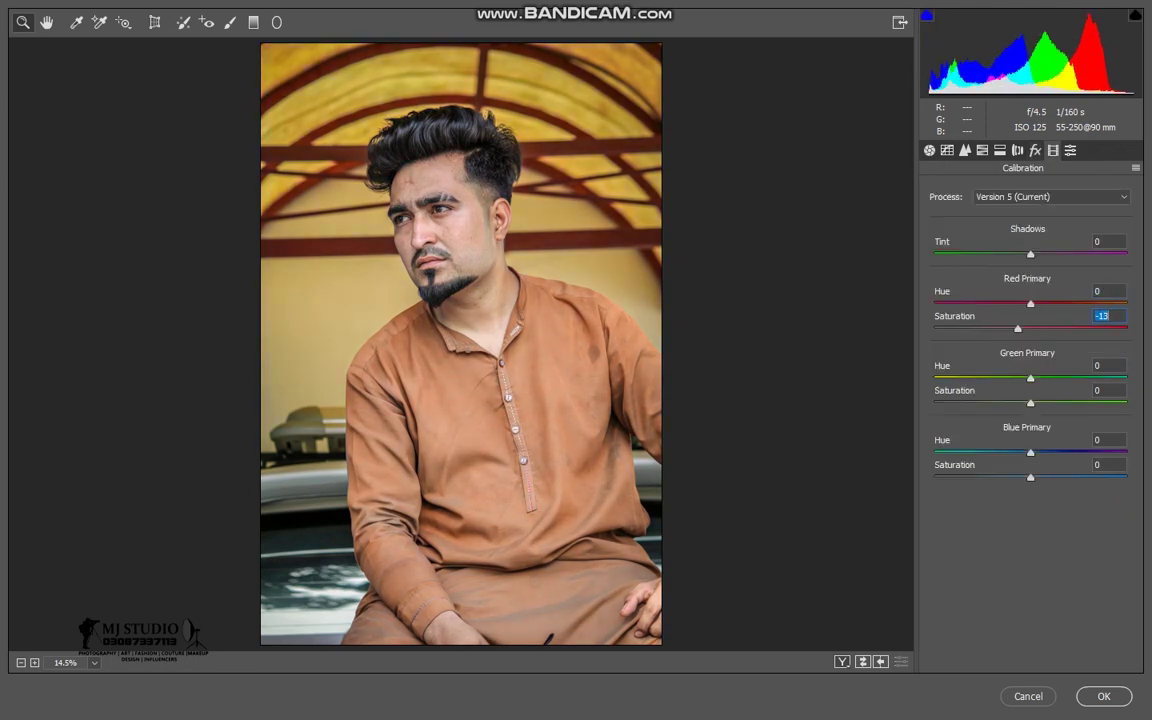
type("-13")
key("Tab")
type("6")
key("Return")
key("Return")
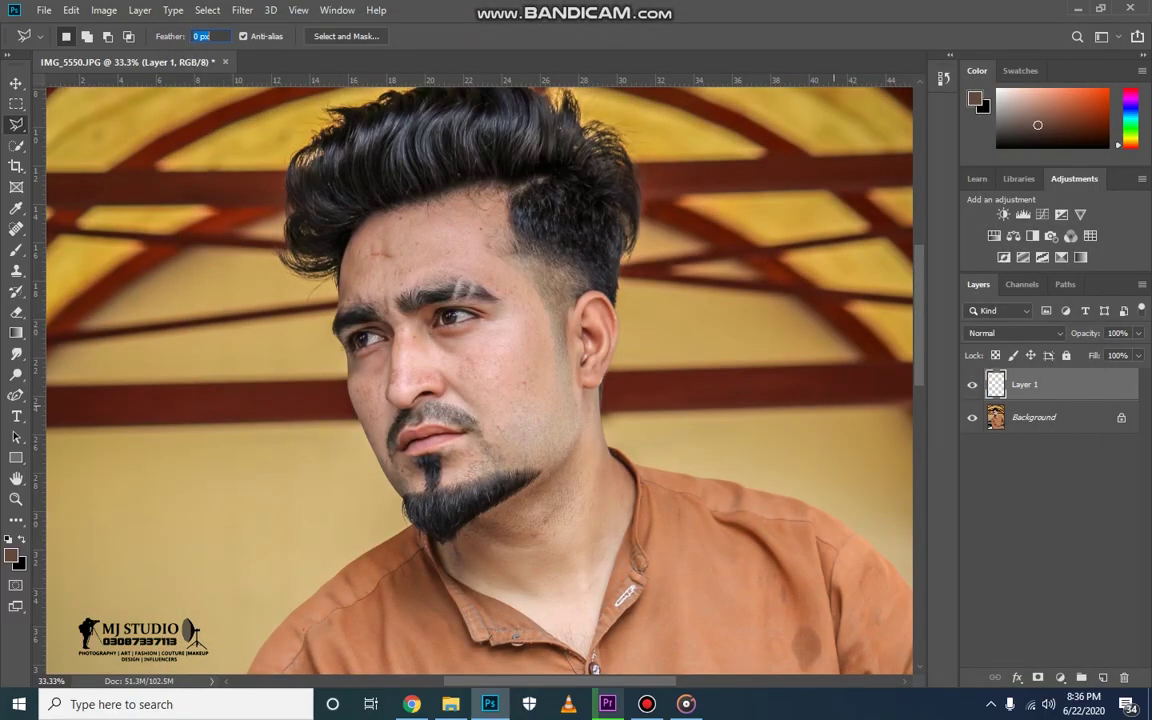
- Save the graded photo and, in Liquify, push the hair near the parting into shape
key("ctrl+s")
key("ctrl+shift+x")
key("ctrl+plus")
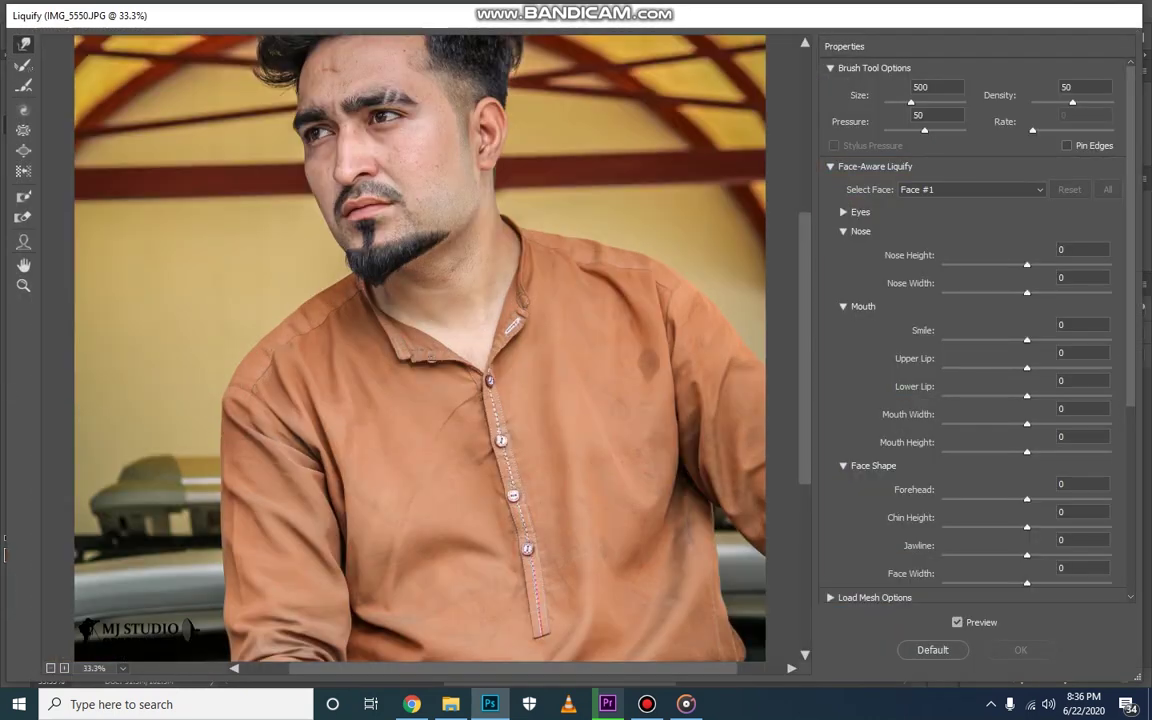
key("ctrl+plus")
scroll(600, 155, "up", 5)
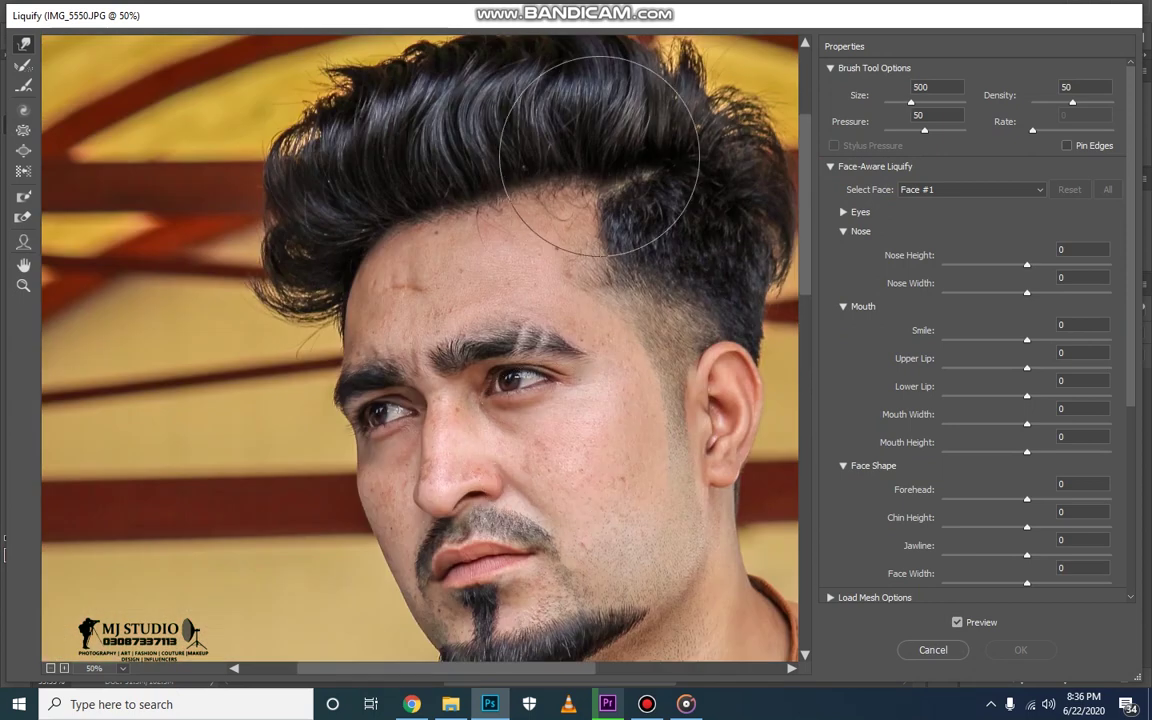
key("bracketleft")
key("bracketleft")
key("bracketleft")
key("bracketleft")
key("bracketleft")
key("bracketleft")
key("bracketleft")
key("bracketleft")
key("bracketleft")
key("bracketleft")
key("bracketleft")
key("bracketleft")
mouse_move(575, 182)
left_mouse_down()
mouse_move(527, 154)
mouse_move(470, 198)
mouse_move(398, 193)
mouse_move(535, 175)
left_mouse_up()
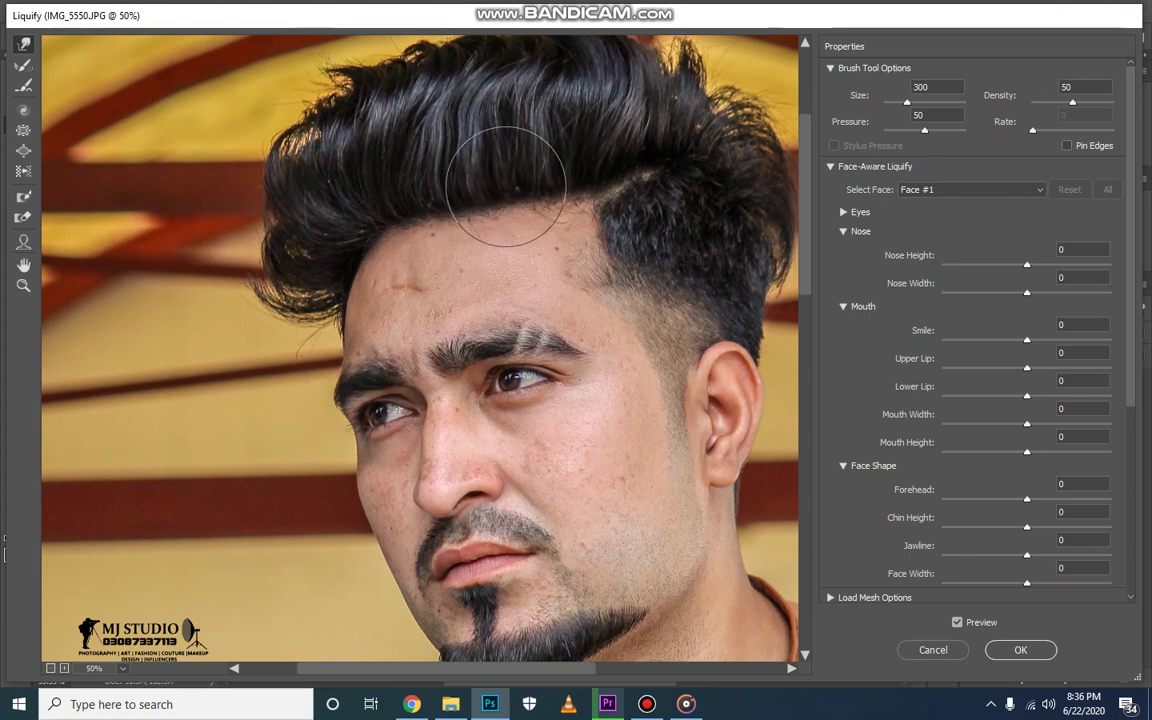
- Push the top-left hair into a fuller upward sweep with a larger brush and apply Liquify
key("bracketright")
key("bracketright")
key("bracketright")
key("bracketleft")
key("bracketleft")
key("bracketleft")
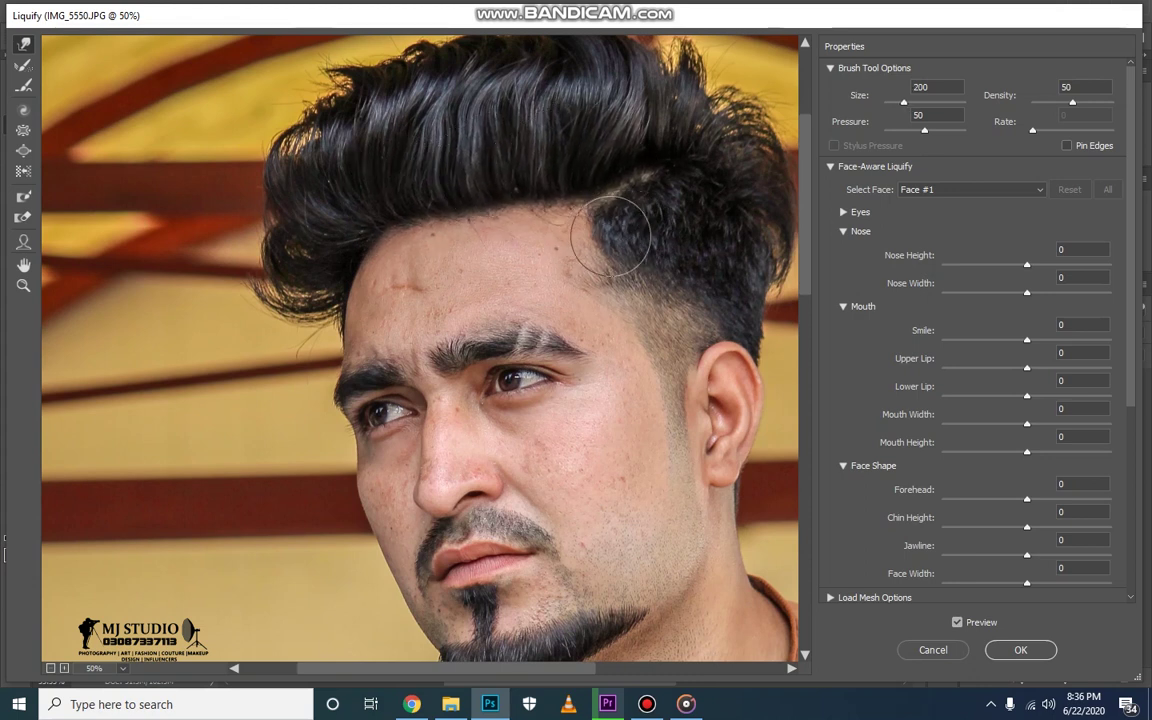
key("bracketleft")
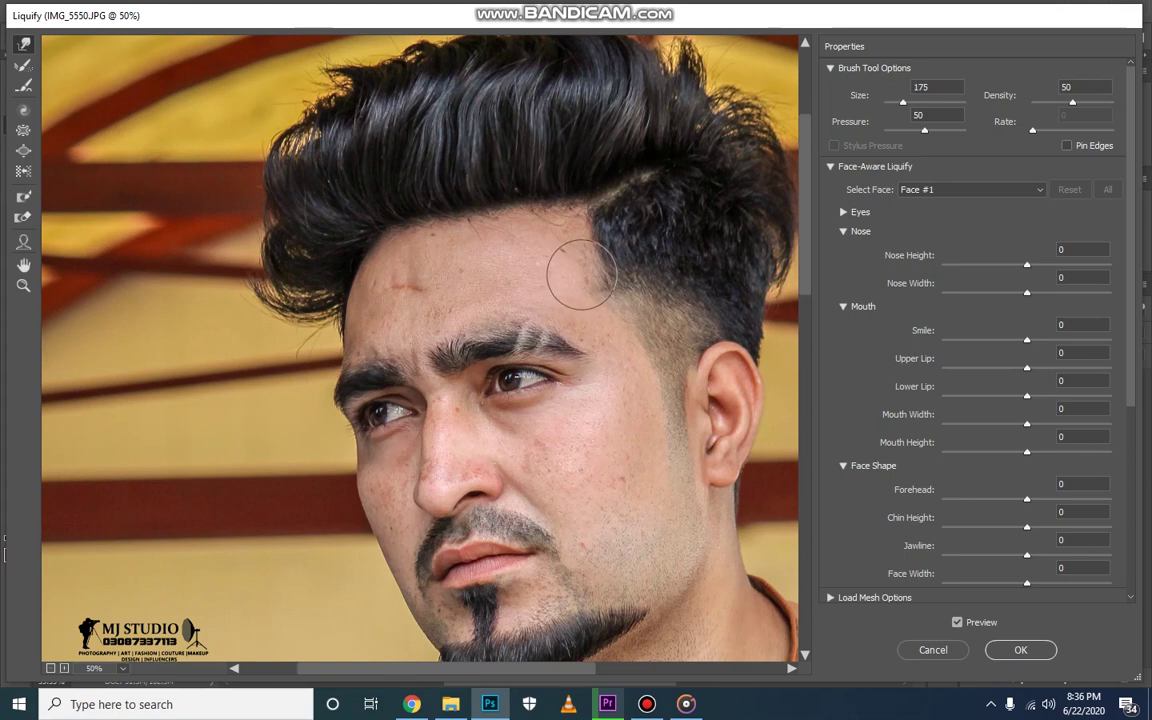
key("bracketright")
key("bracketright")
key("bracketright")
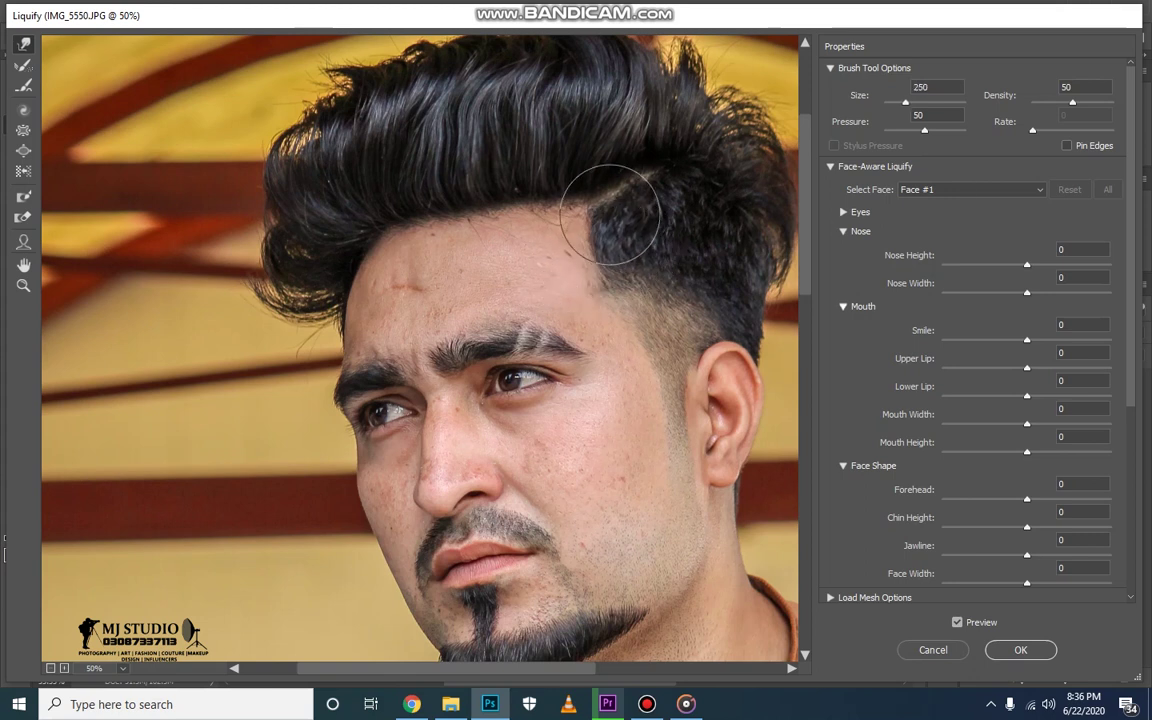
key("bracketright")
key("bracketright")
key("bracketright")
key("ctrl+minus")
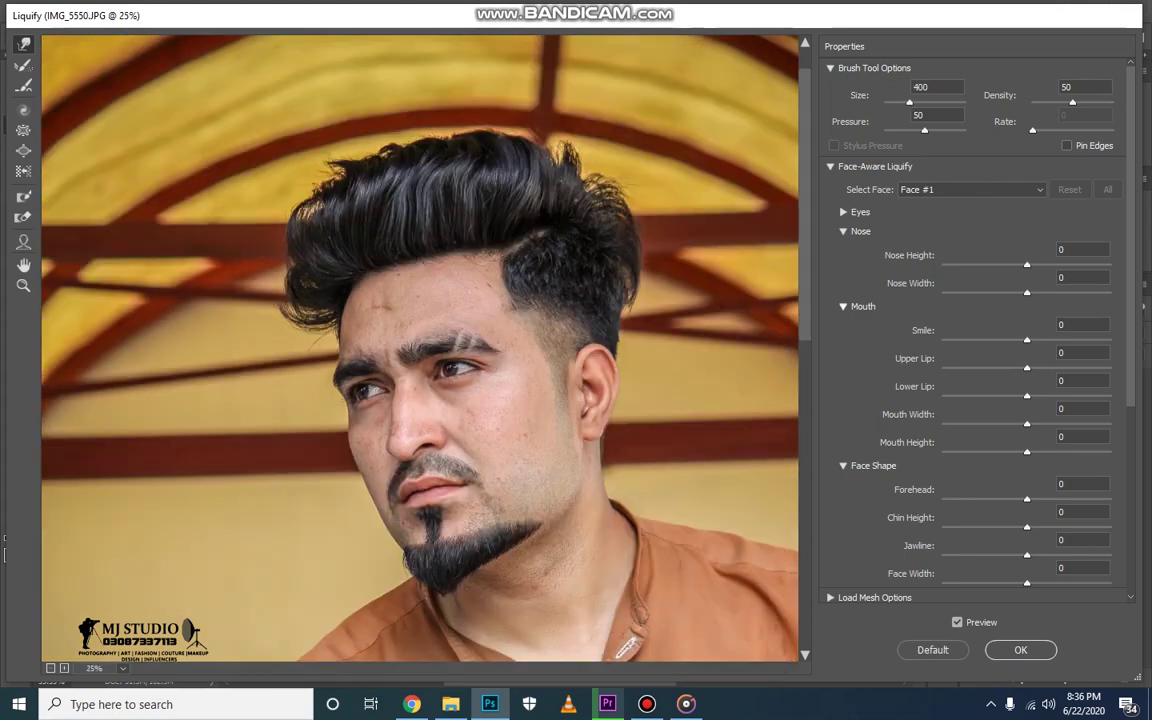
key("ctrl+minus")
key("bracketright")
key("bracketright")
key("bracketright")
key("bracketright")
key("bracketright")
key("bracketright")
mouse_move(310, 180)
left_mouse_down()
mouse_move(334, 156)
mouse_move(395, 160)
mouse_move(296, 180)
mouse_move(340, 180)
left_mouse_up()
key("bracketleft")
key("bracketleft")
key("bracketleft")
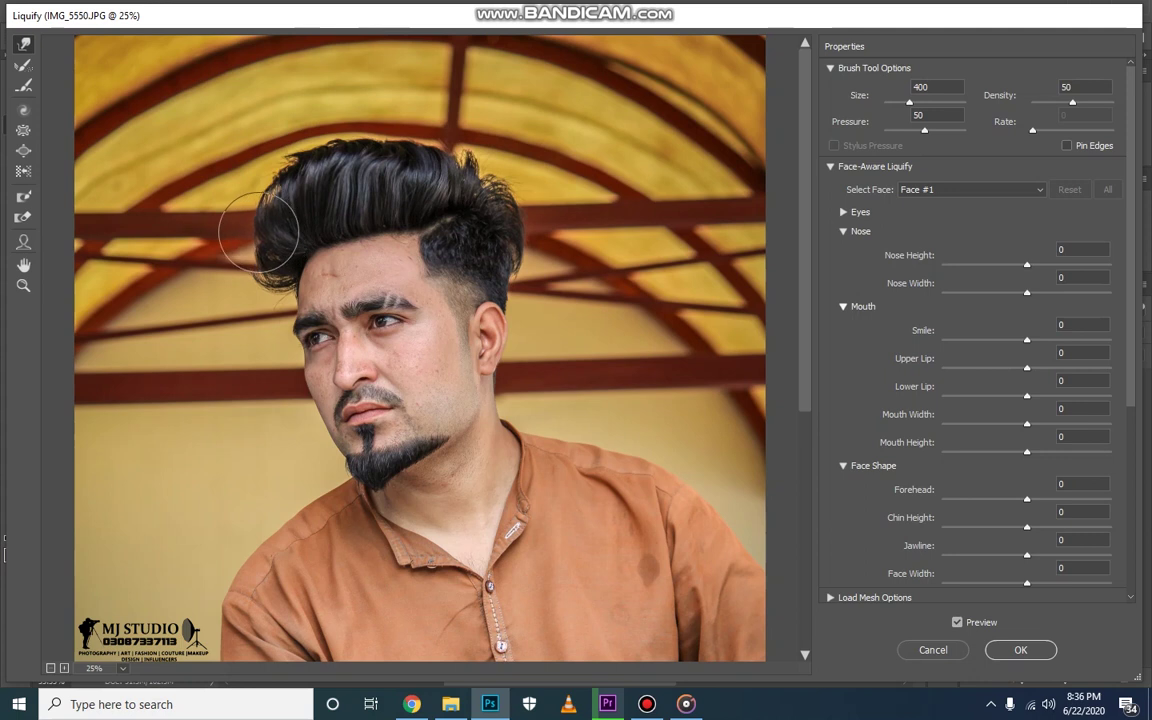
scroll(438, 178, "down", 1)
key("Return")
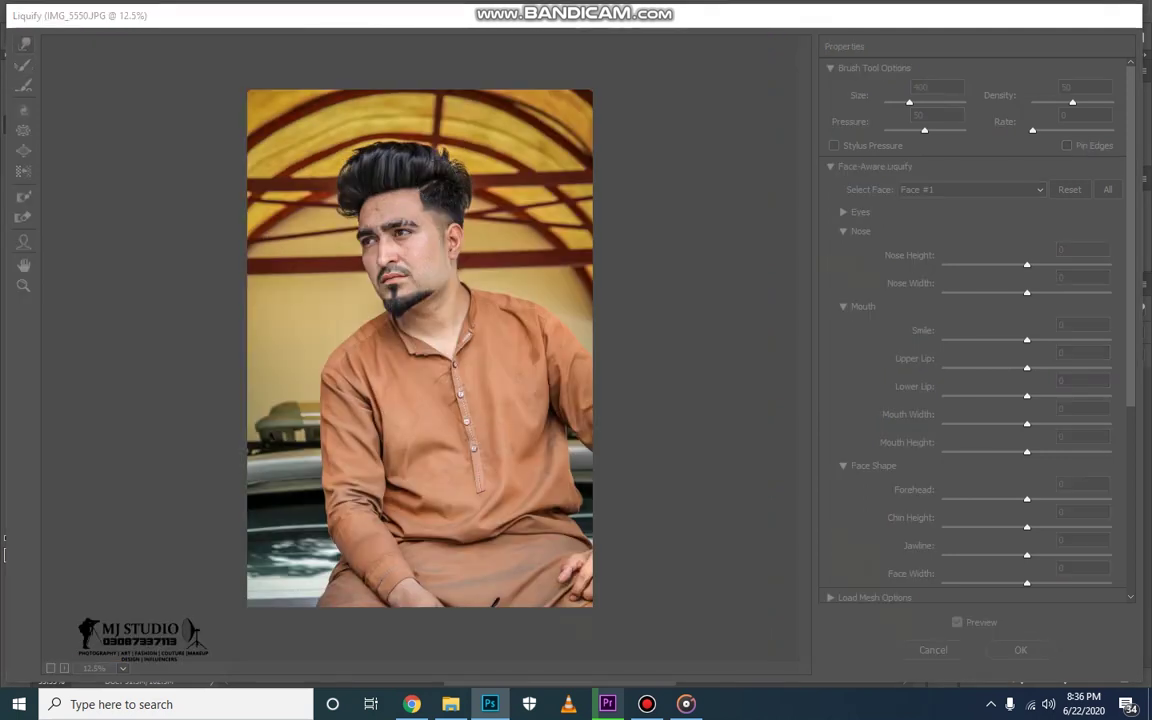
scroll(625, 597, "up", 3)
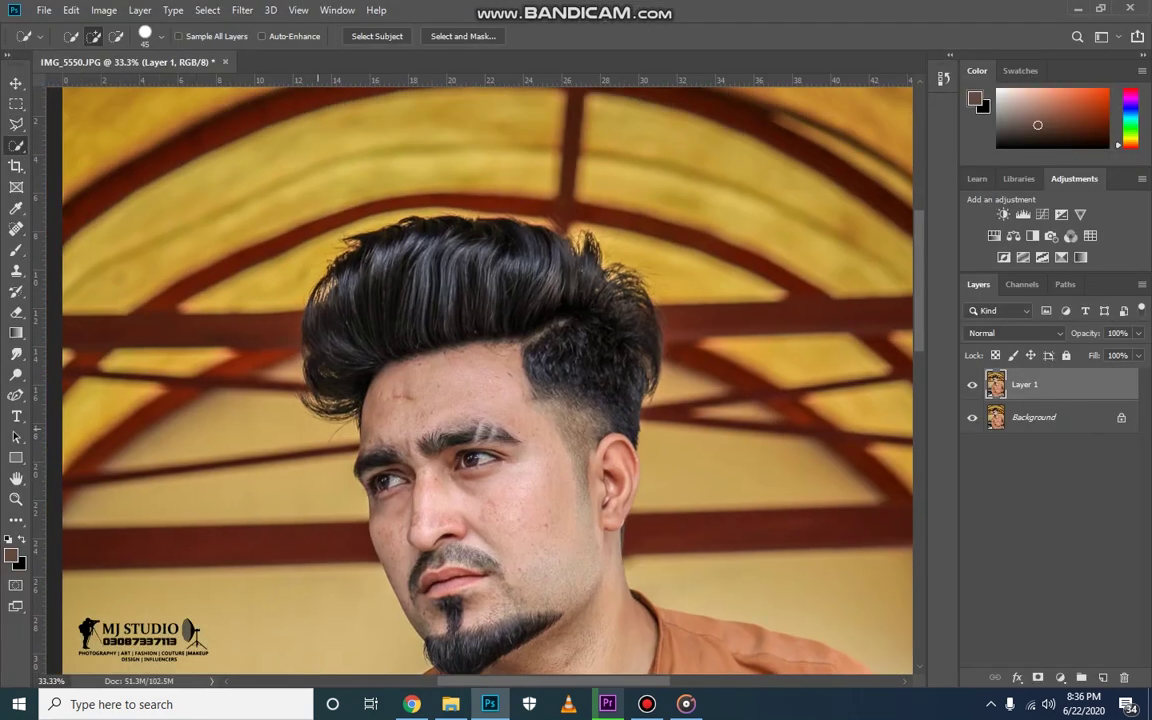
- Select the background around the hair and feather the selection with radius 5
left_click_drag(150, 390, 300, 220)
mouse_move(398, 190)
left_mouse_down()
mouse_move(414, 175)
mouse_move(530, 196)
mouse_move(668, 240)
left_mouse_up()
key("shift+F6")
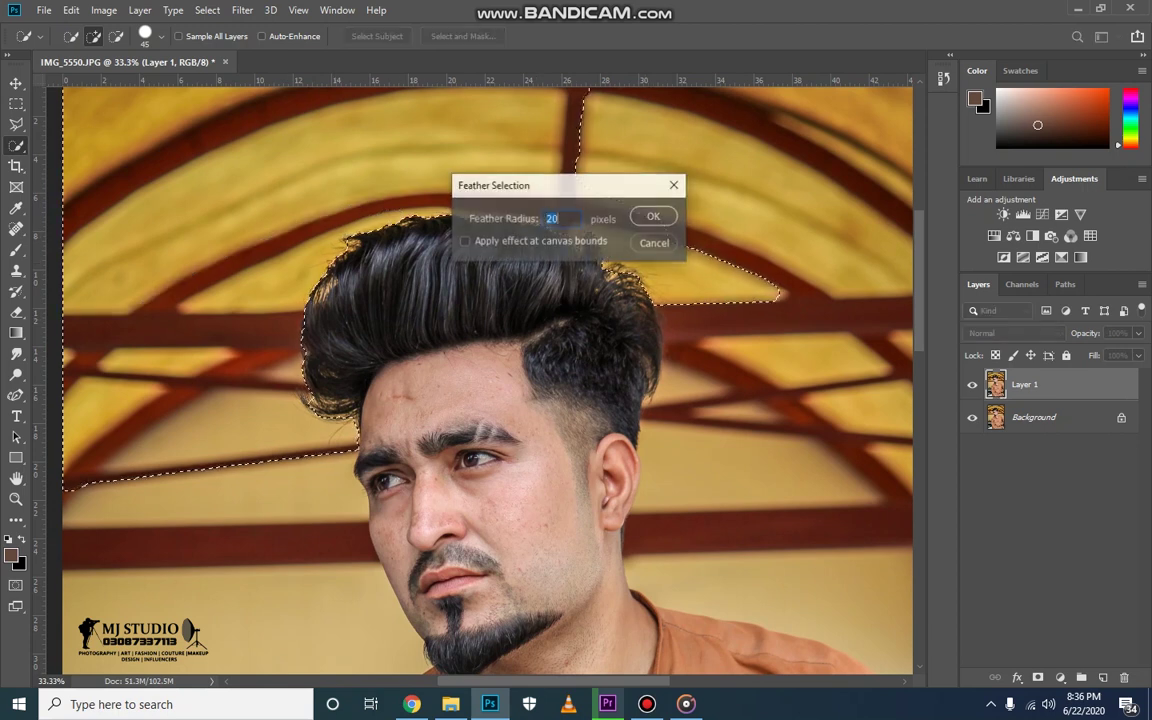
type("5")
key("Return")
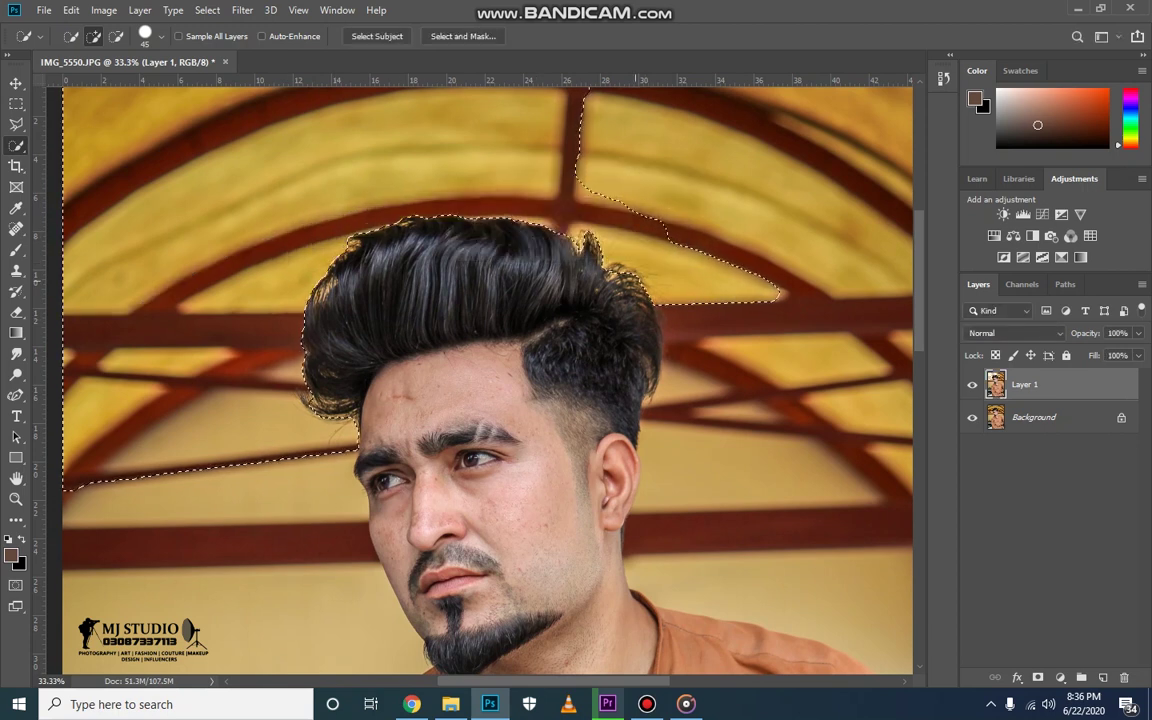
- Flatten and save the image, then duplicate the background into a new layer
key("ctrl+s")
key("ctrl+minus")
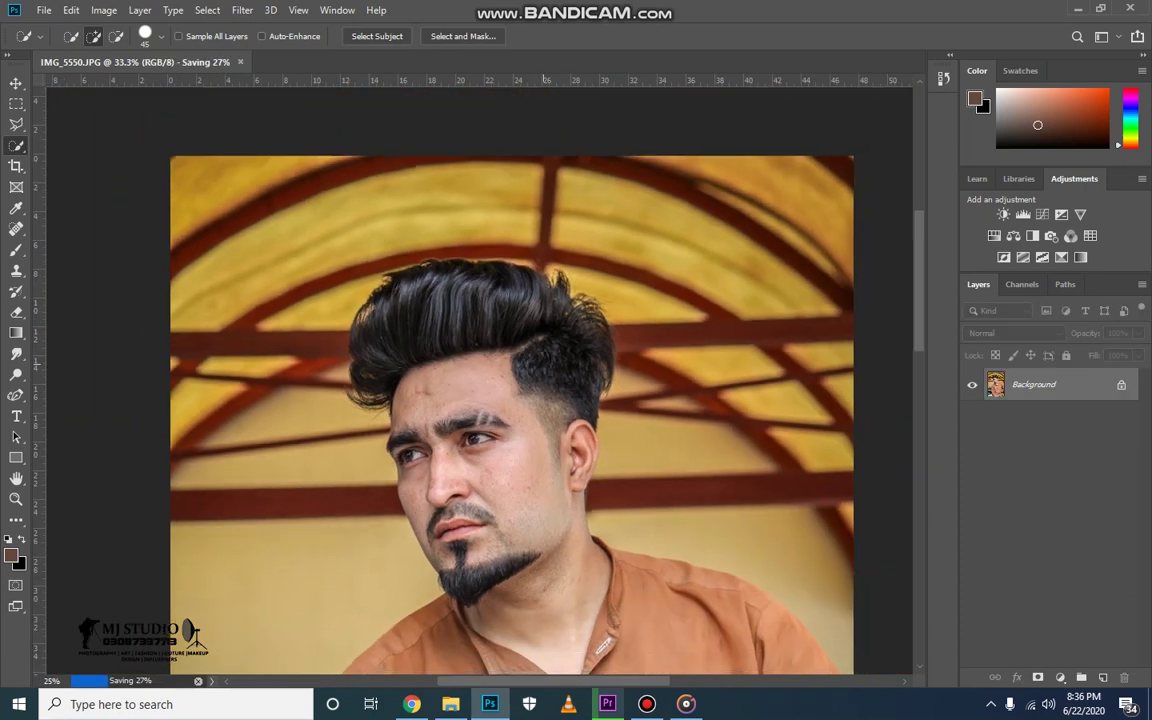
key("ctrl+minus")
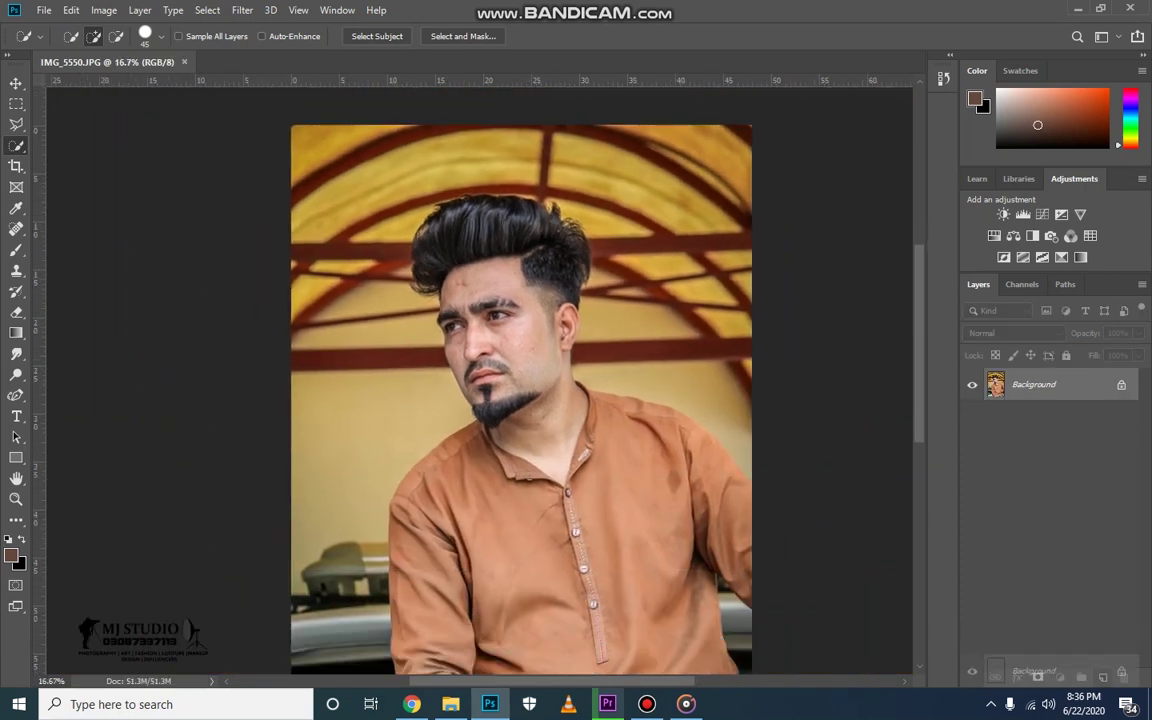
key("ctrl+j")
key("ctrl+plus")
key("ctrl+plus")
key("ctrl+plus")
left_click(16, 250)
right_click(16, 250)
left_click(70, 272)
- Smooth the cheek and forehead skin with the Mixer Brush, resizing it as needed
scroll(480, 380, "up", 3)
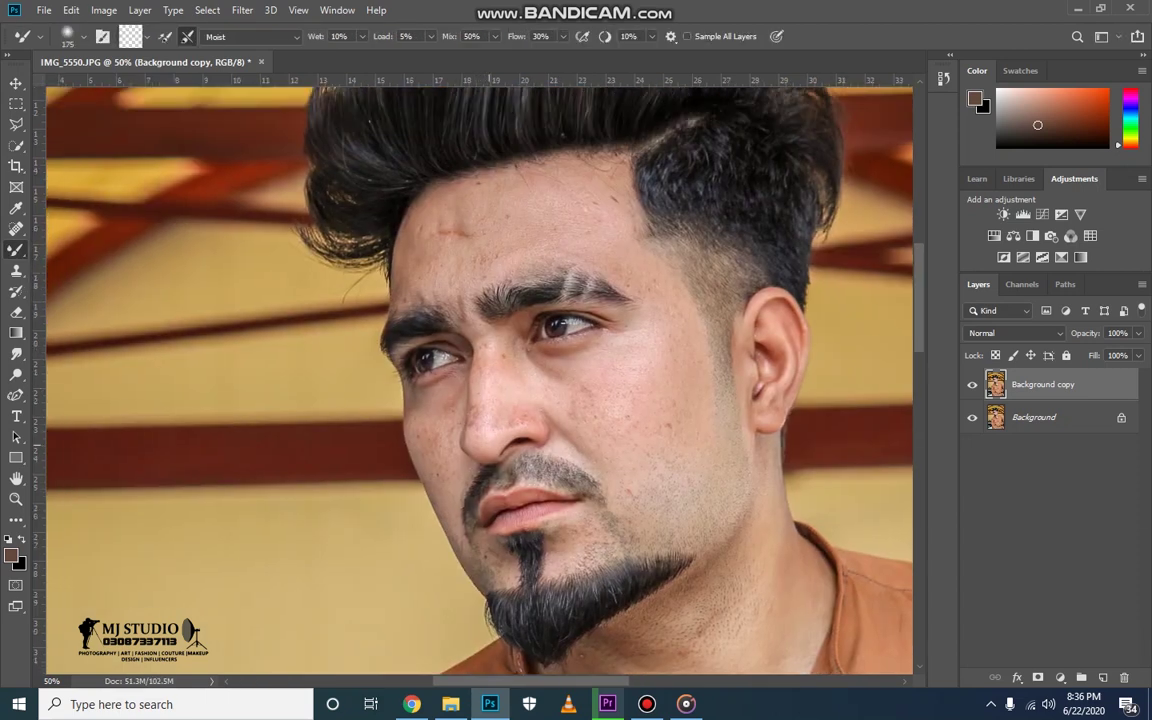
key("ctrl+plus")
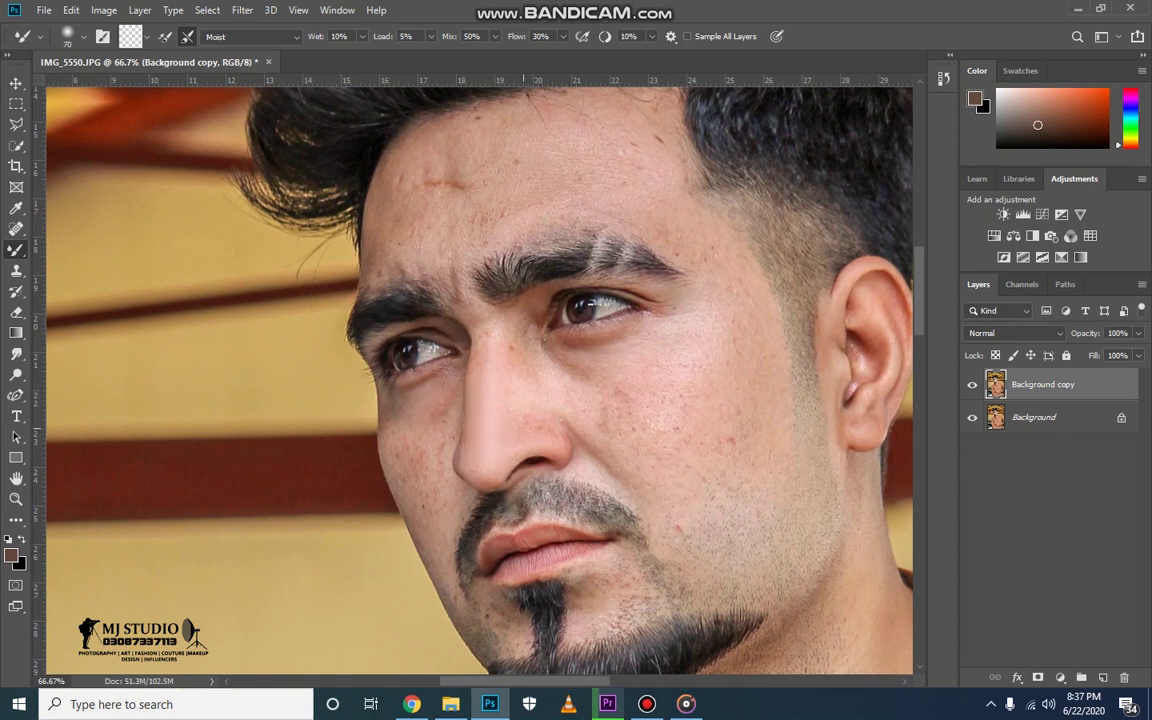
key("bracketright")
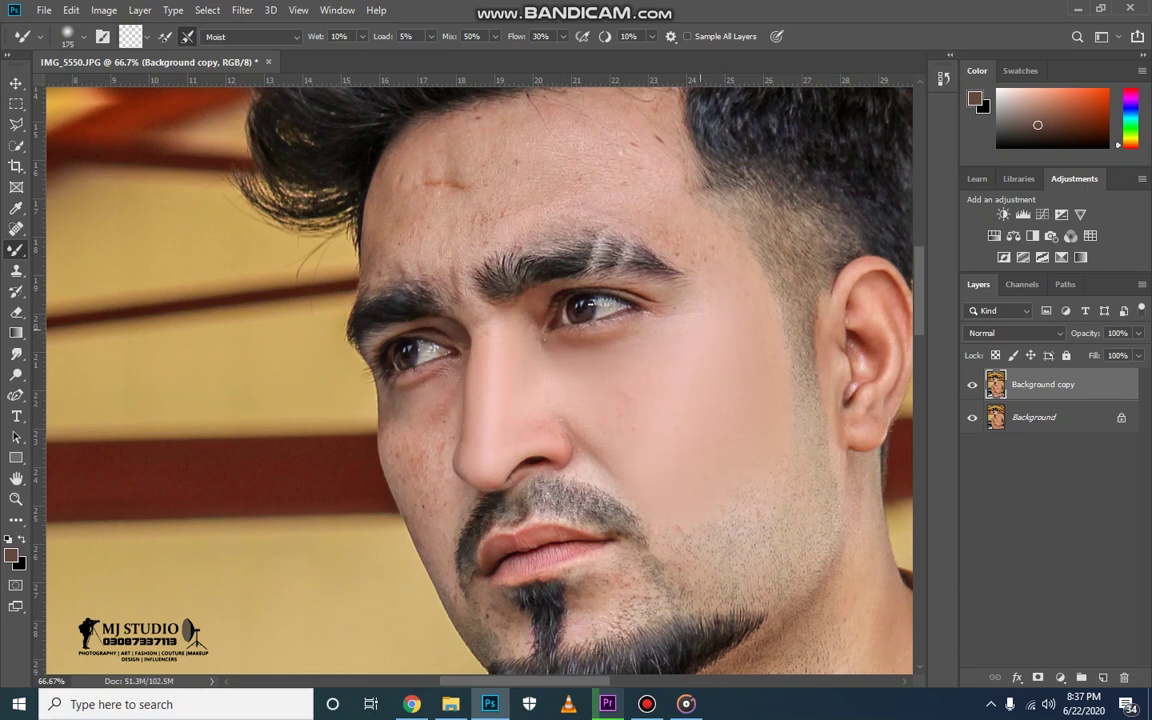
key("bracketleft")
key("bracketleft")
key("bracketleft")
key("bracketright")
left_click_drag(480, 380, 576, 345)
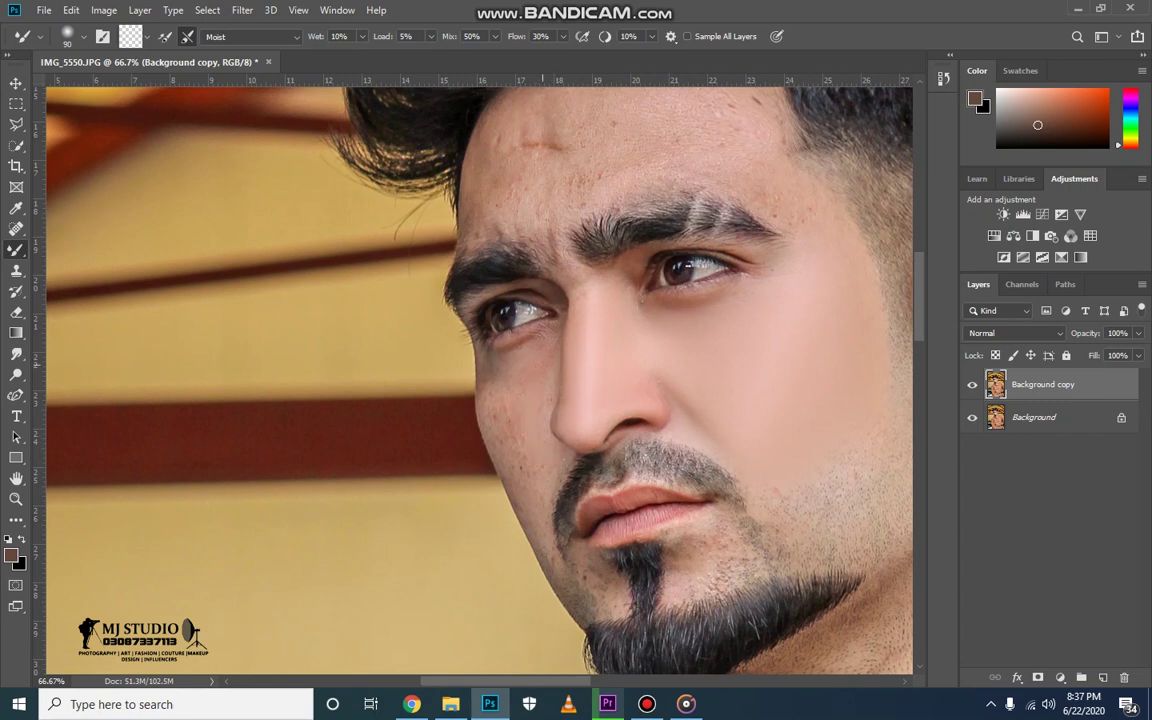
key("bracketright")
key("bracketleft")
key("bracketleft")
key("bracketleft")
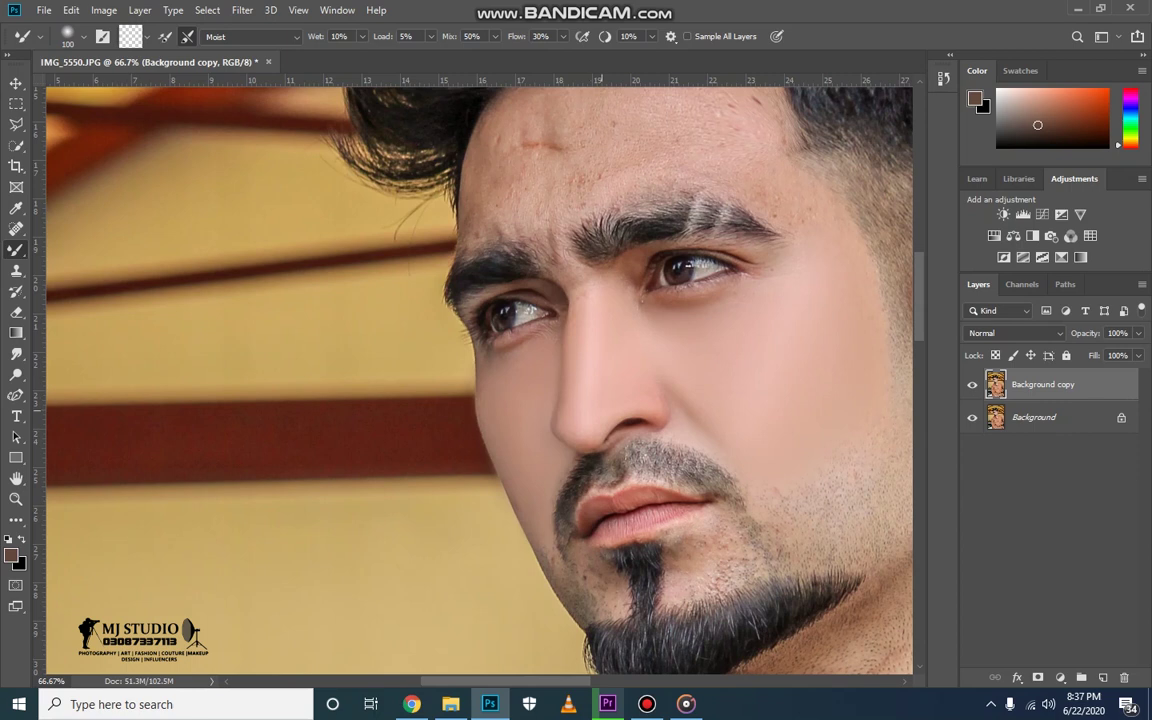
- Blend away the reddish scar on the forehead
scroll(478, 380, "up", 4)
scroll(478, 380, "right", 3)
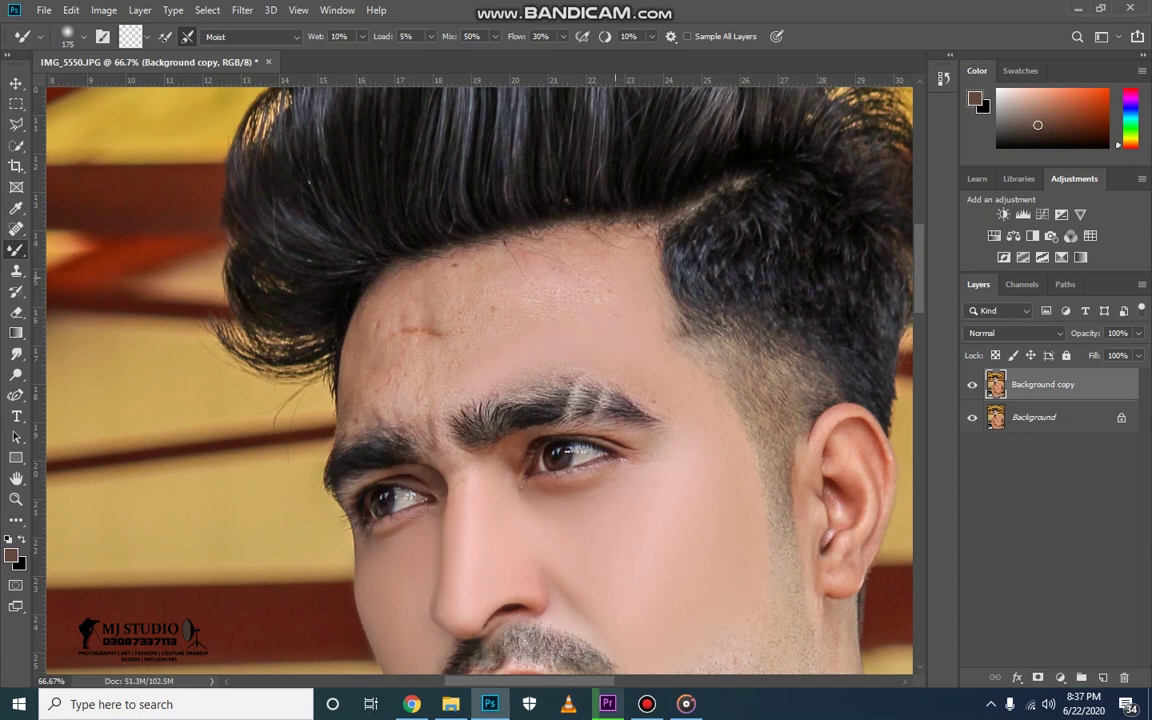
left_click_drag(450, 325, 400, 330)
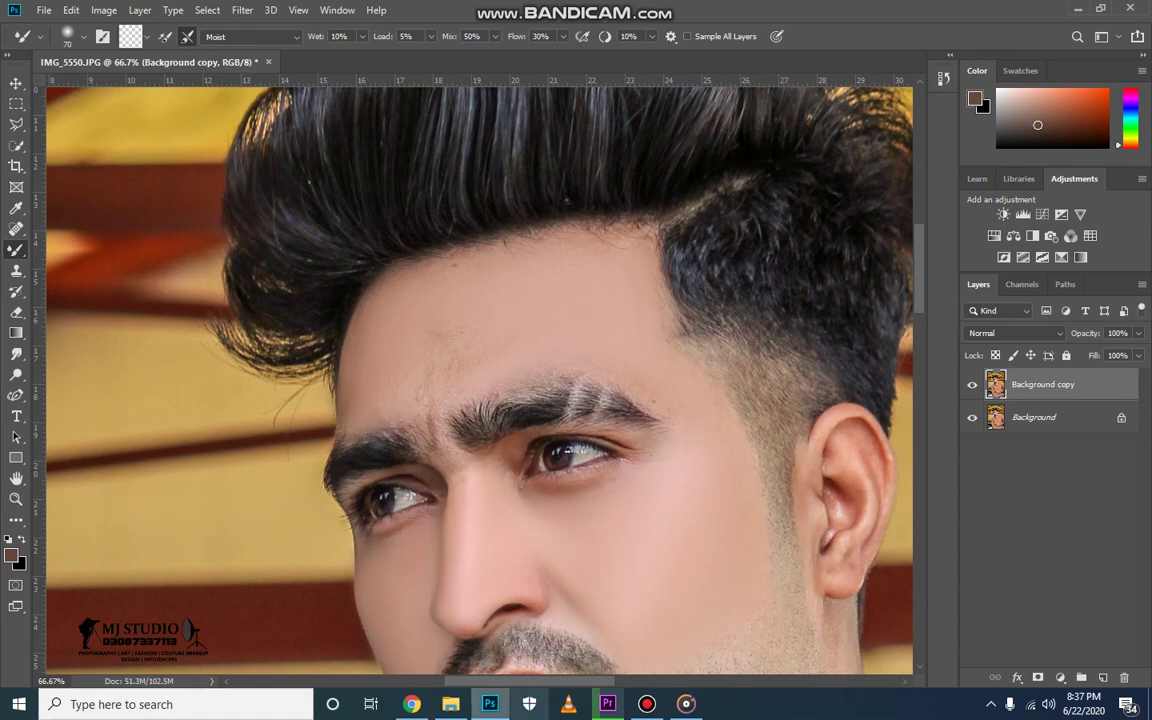
left_click(450, 704)
- Play the Jarico Landscape track from Downloads, then slightly enlarge the blending brush
double_click(696, 580)
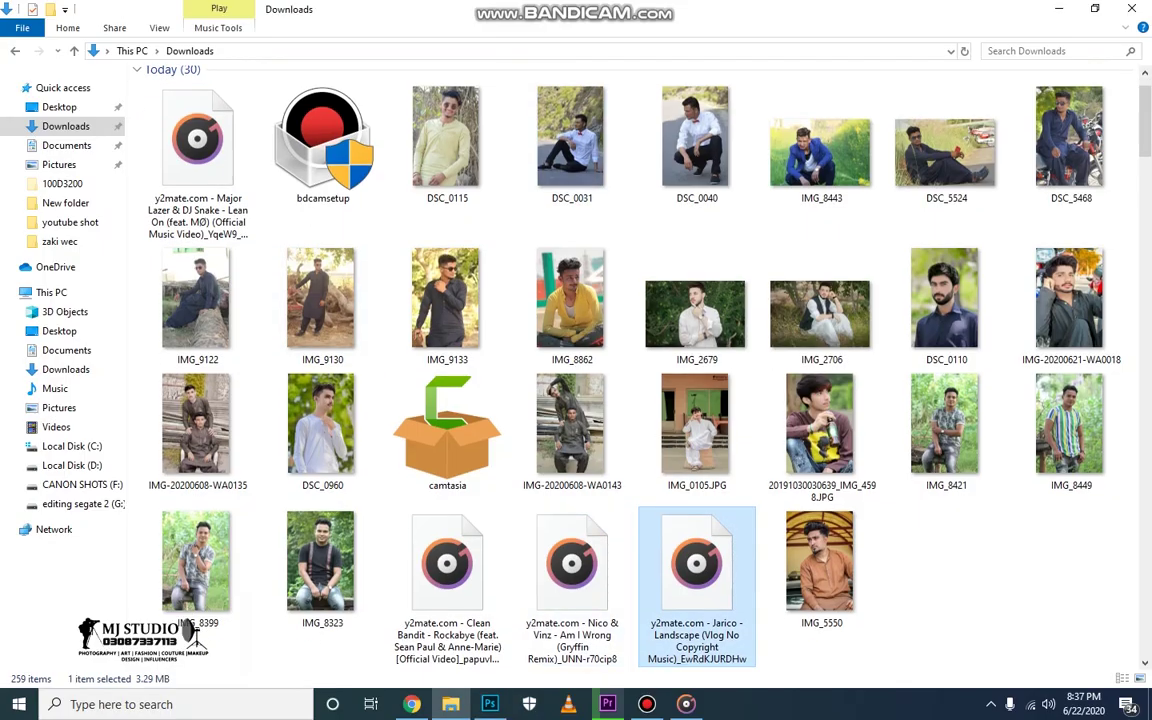
key("bracketright")
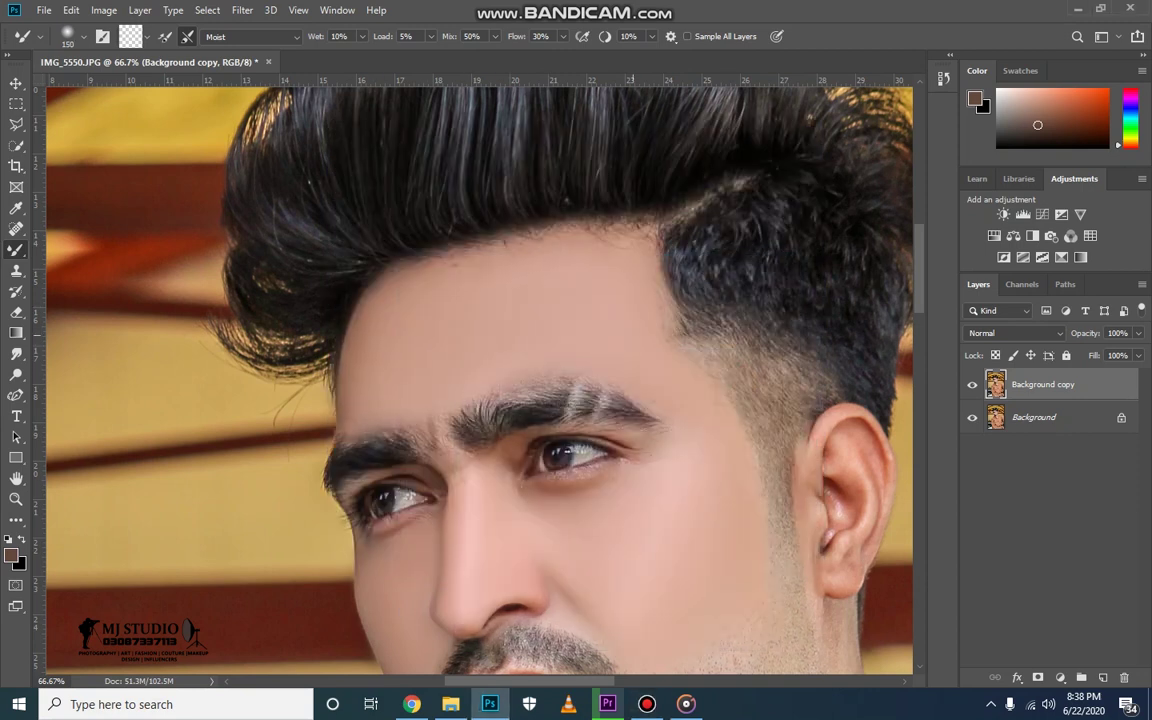
- Smooth the cheek and nose skin with a smaller blending brush
scroll(480, 380, "down", 3)
key("bracketleft")
key("bracketleft")
key("bracketleft")
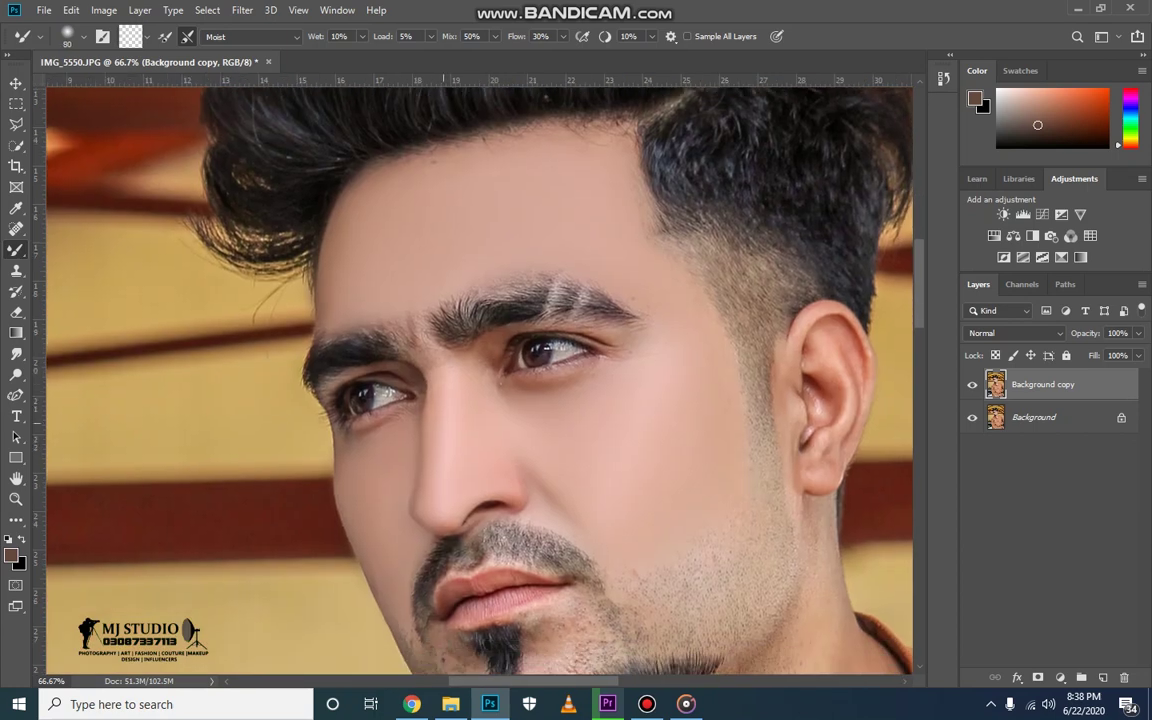
key("bracketleft")
key("bracketleft")
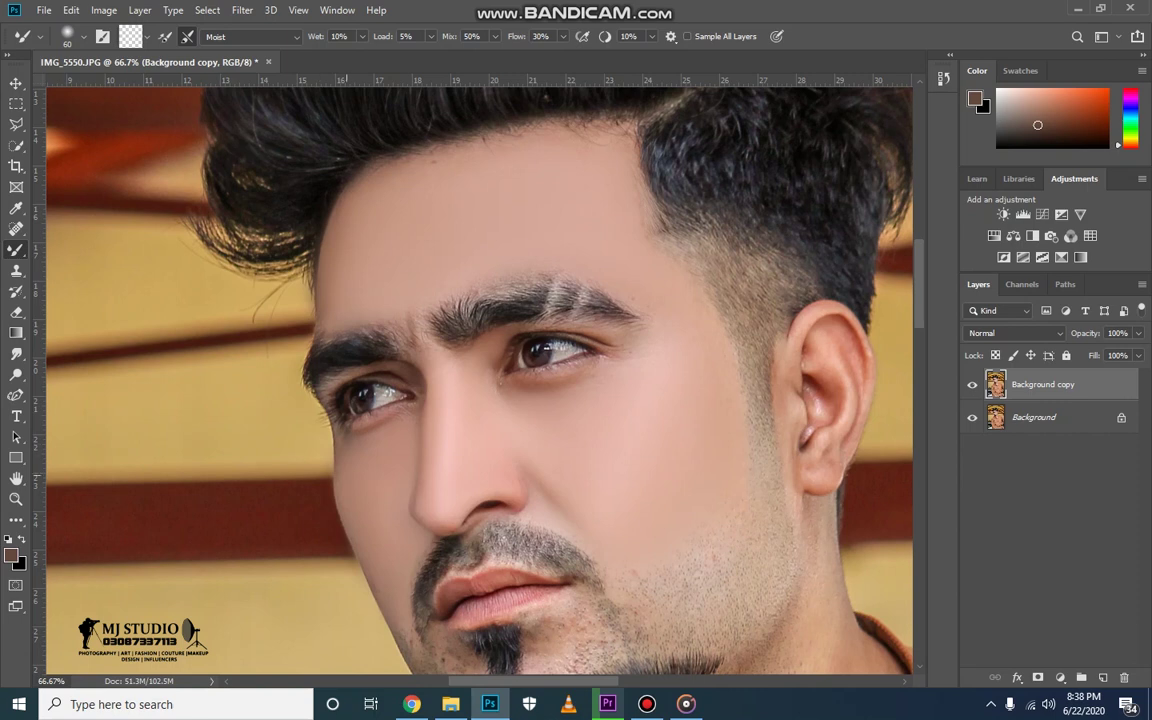
scroll(378, 290, "down", 5)
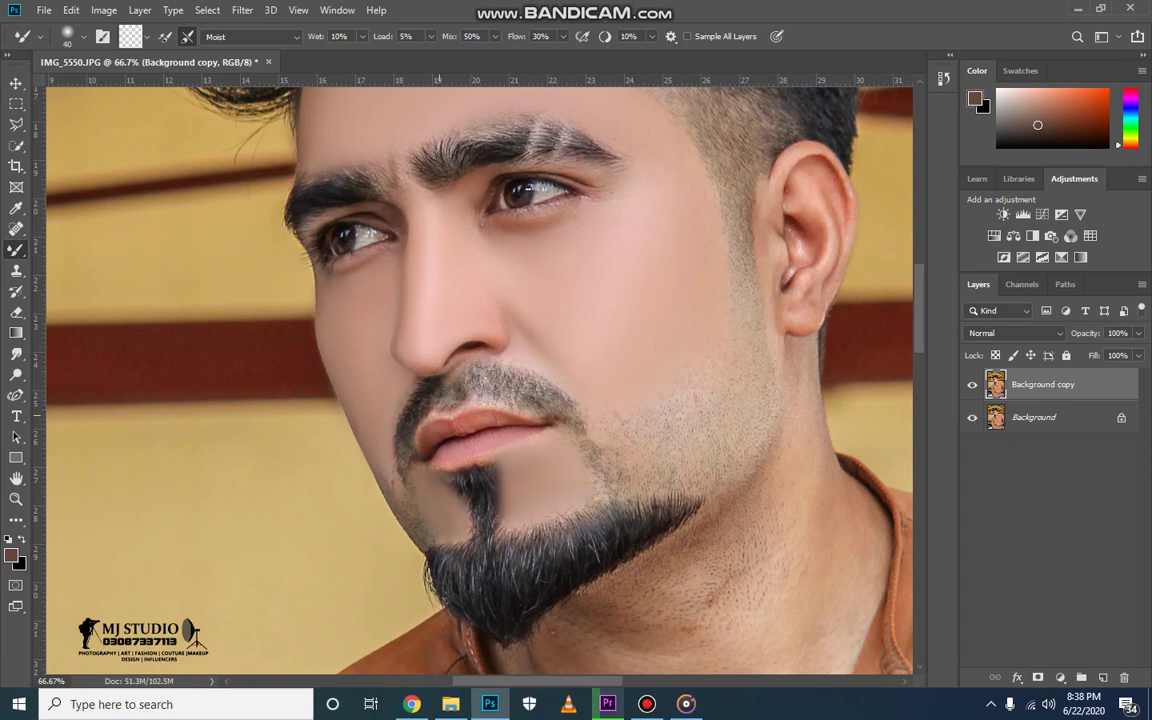
scroll(548, 300, "up", 3)
scroll(548, 300, "right", 3)
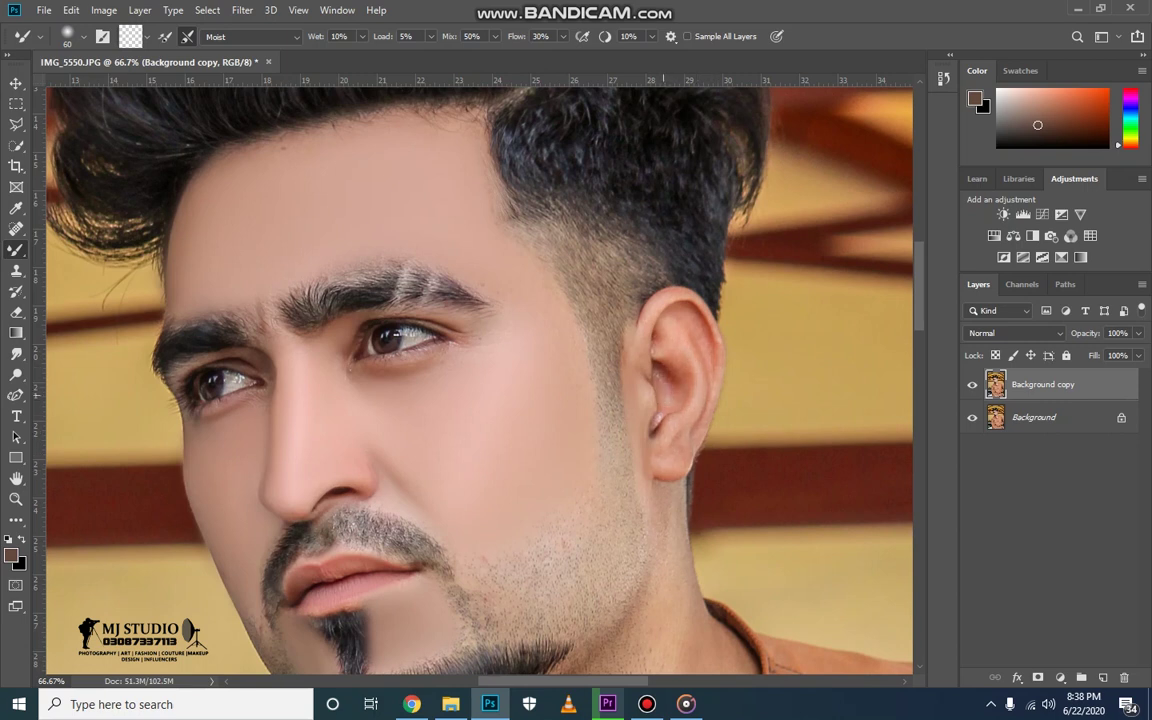
- Blend the jaw skin along the beard line with a larger brush, moving toward the neck
key("bracketright")
key("bracketright")
scroll(640, 280, "down", 5)
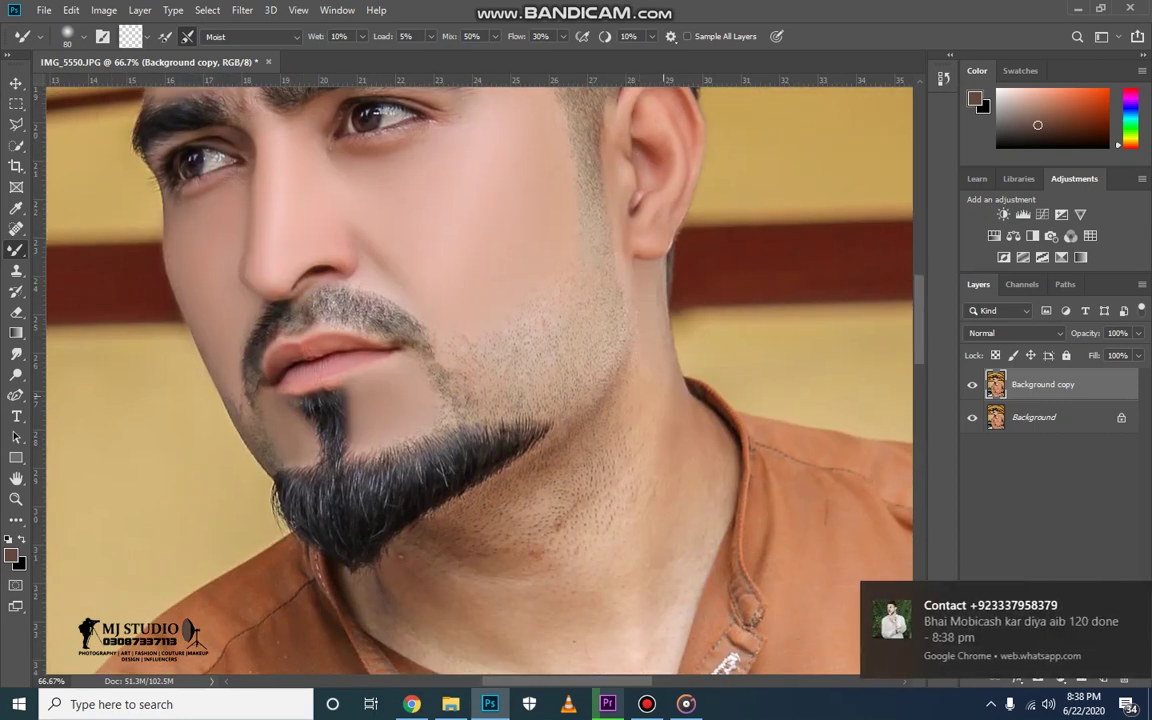
key("bracketright")
key("bracketright")
key("bracketright")
key("bracketright")
key("bracketright")
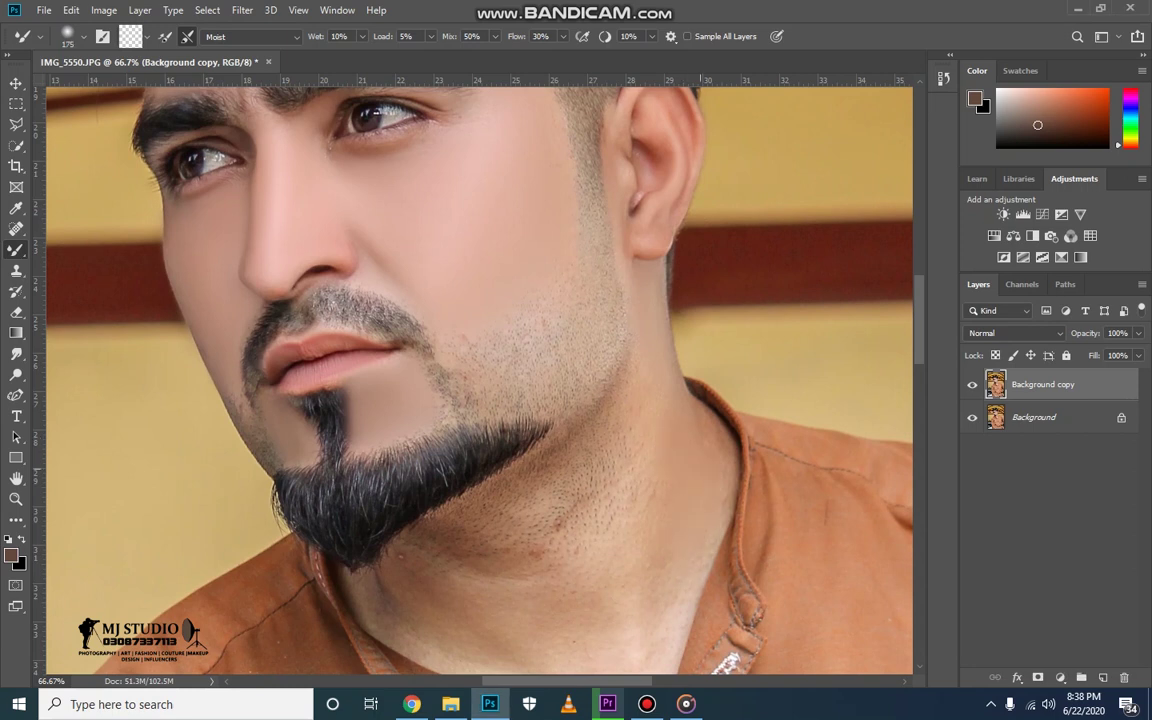
key("bracketleft")
key("bracketright")
key("bracketright")
key("bracketright")
left_click_drag(477, 510, 517, 360)
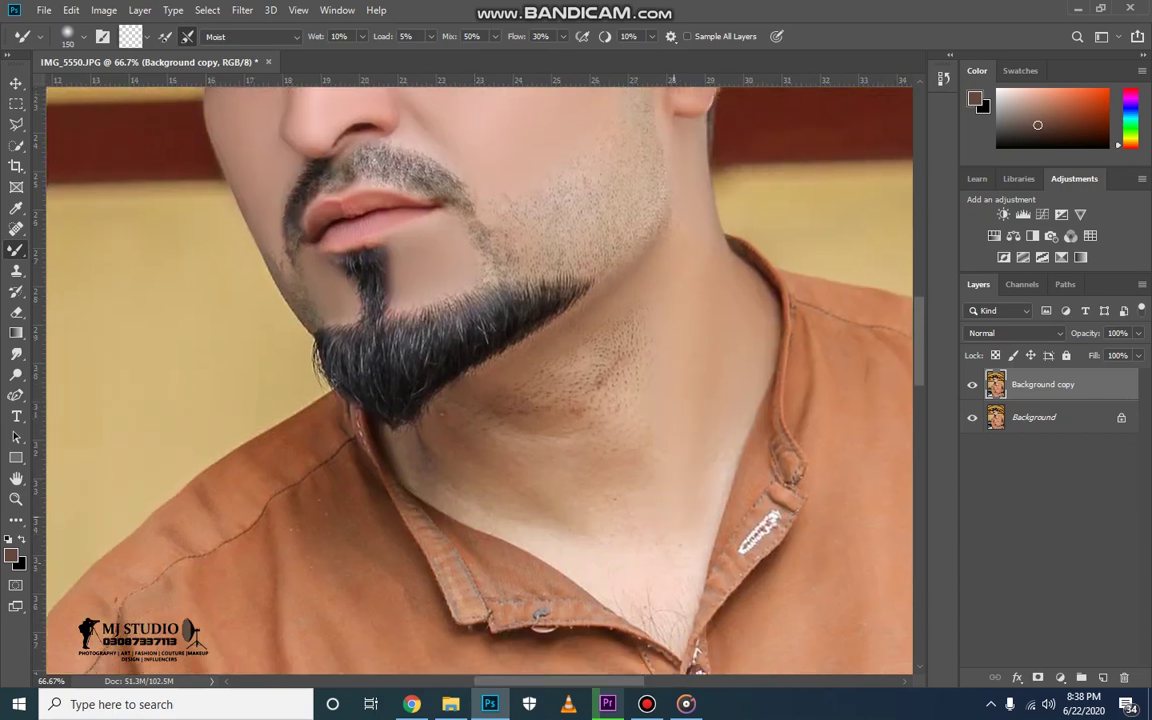
- Blend the stubble on the neck below the beard, and show the studio's YouTube page in the browser
left_click_drag(640, 340, 390, 405)
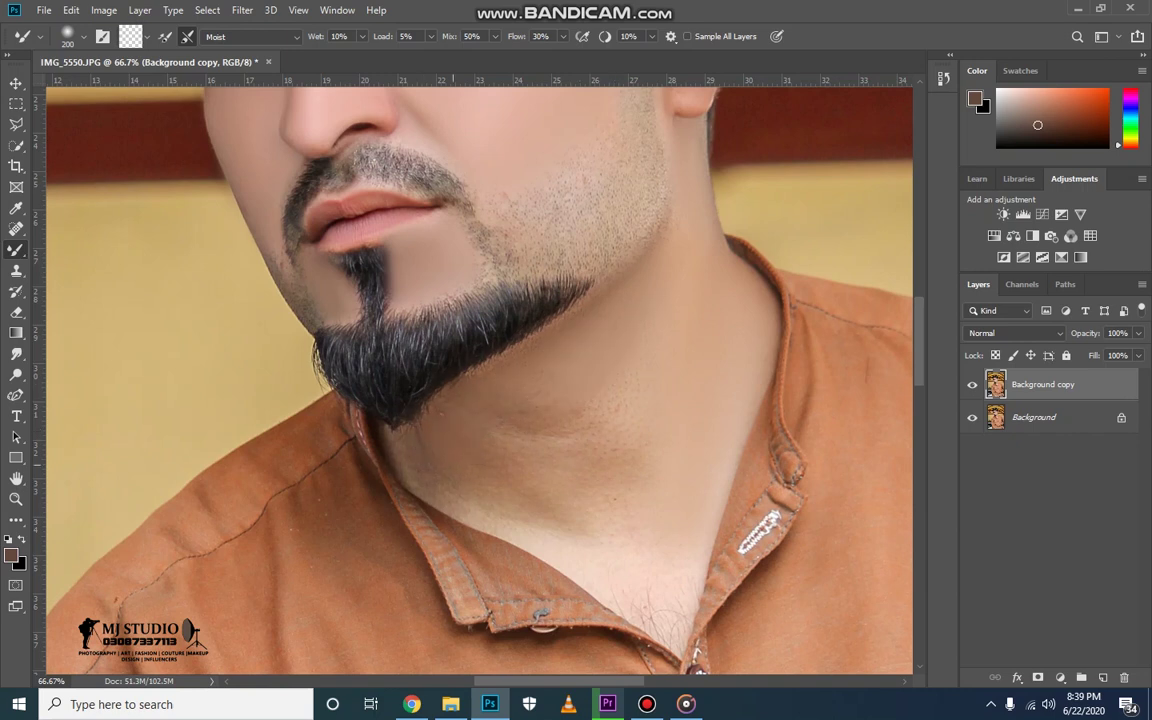
key("bracketright")
key("bracketright")
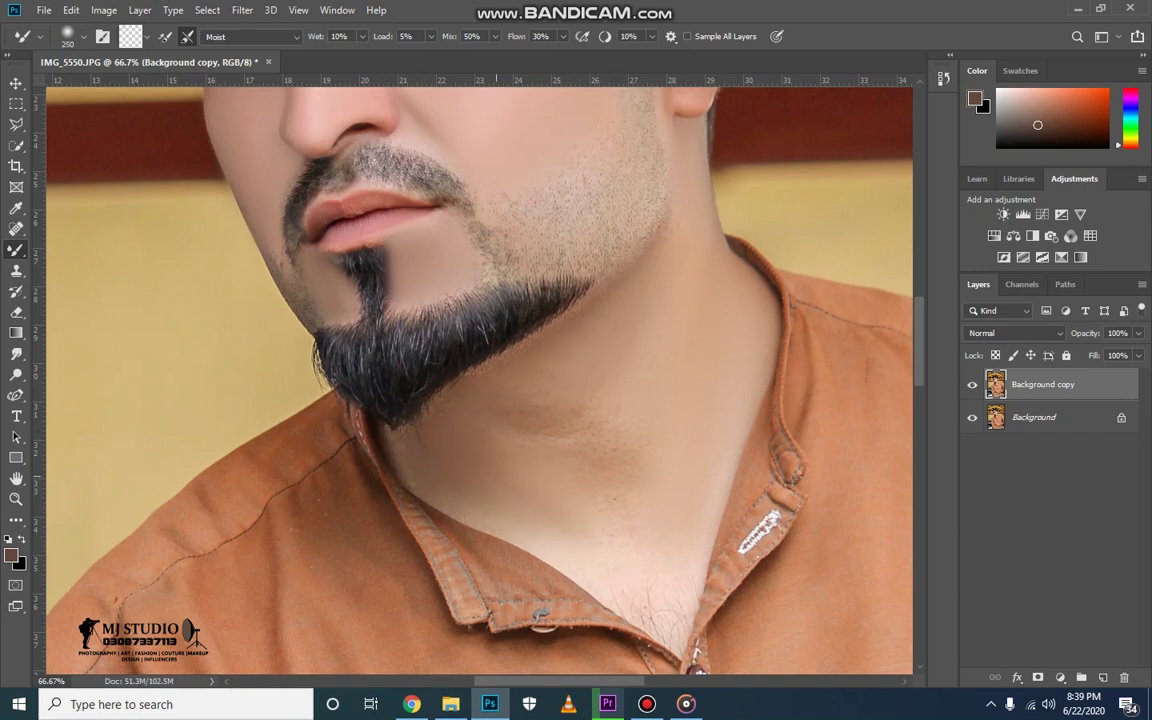
left_click(411, 704)
left_click(290, 13)
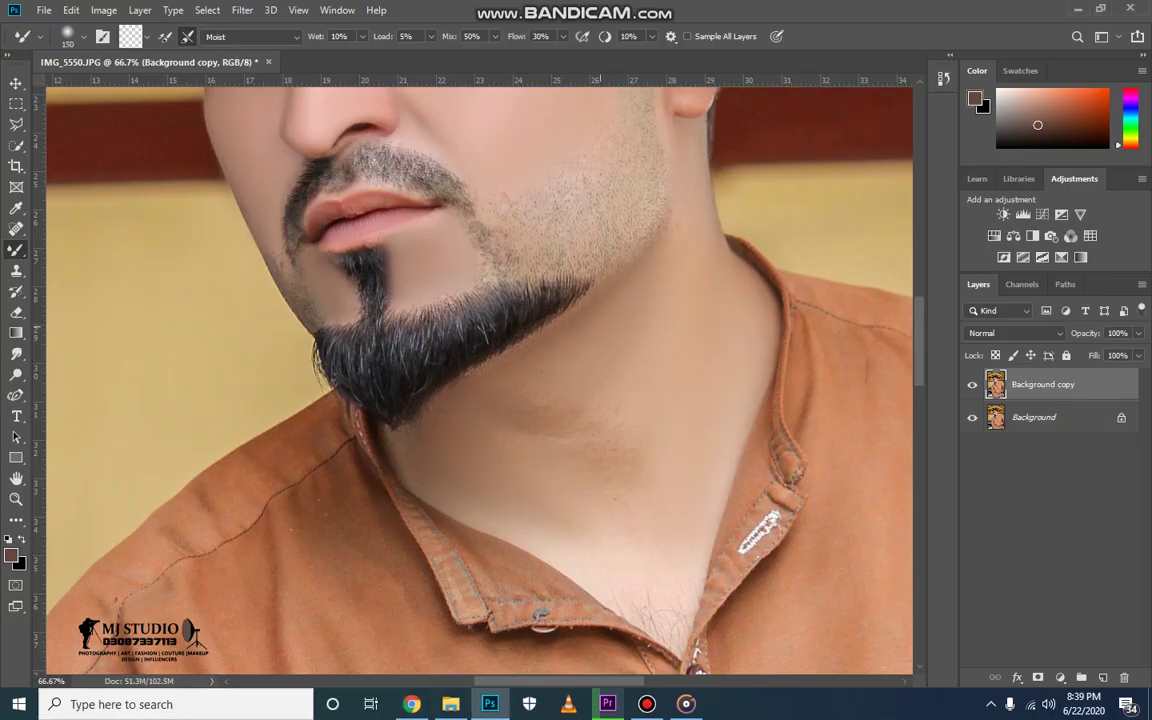
- Smooth the shadows on the neck skin with Mixer Brush strokes of varying size
key("bracketleft")
key("bracketleft")
left_click_drag(470, 470, 530, 515)
key("bracketright")
key("bracketright")
key("bracketright")
left_click_drag(535, 400, 575, 500)
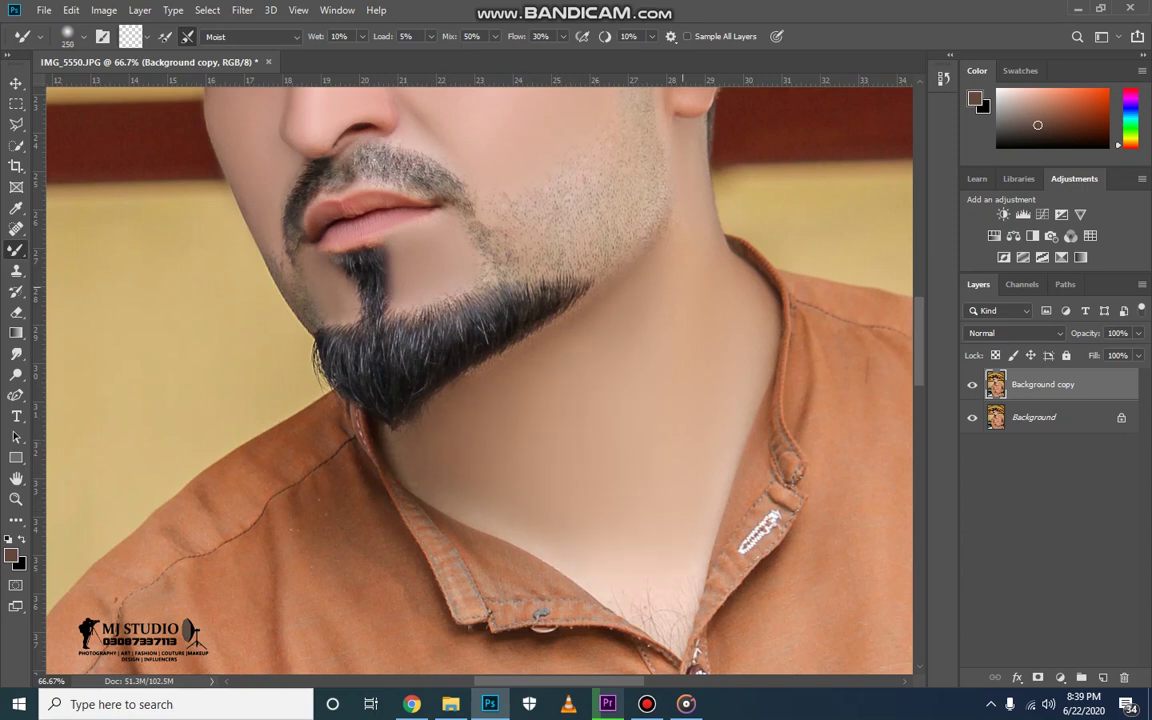
key("ctrl+minus")
key("ctrl+minus")
key("ctrl+plus")
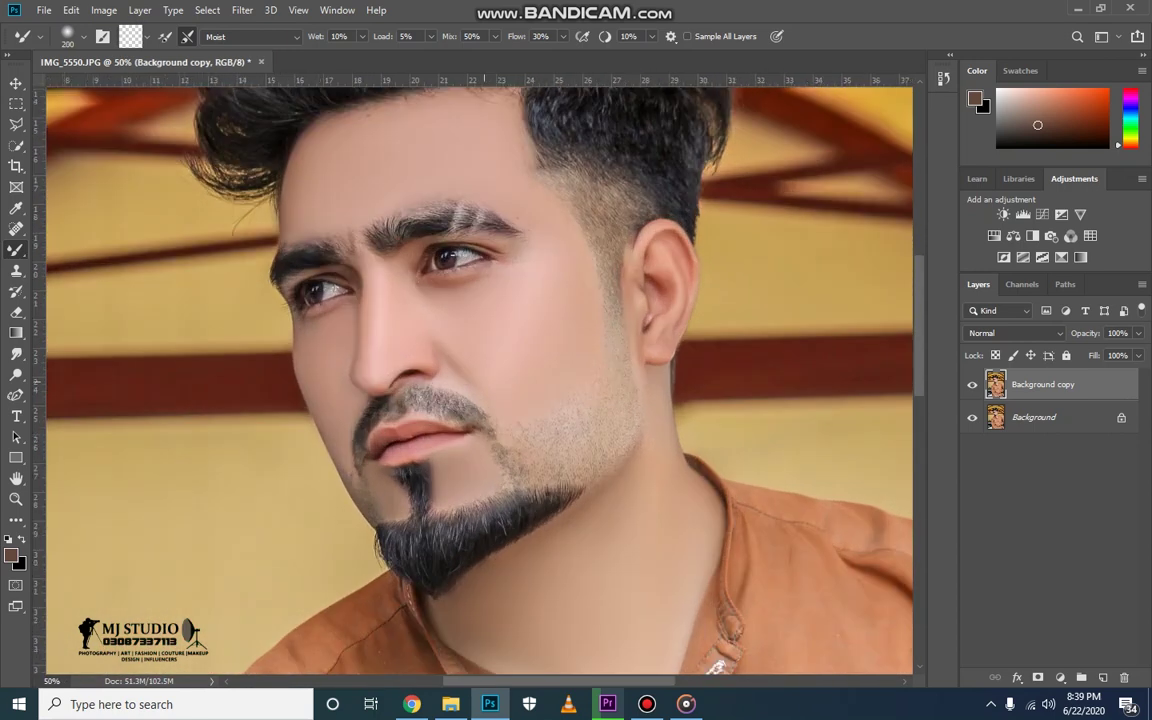
- Blend the skin areas with a smaller Mixer Brush while panning across the portrait
key("bracketleft")
key("bracketleft")
key("bracketleft")
key("bracketleft")
key("bracketleft")
scroll(480, 380, "up", 3)
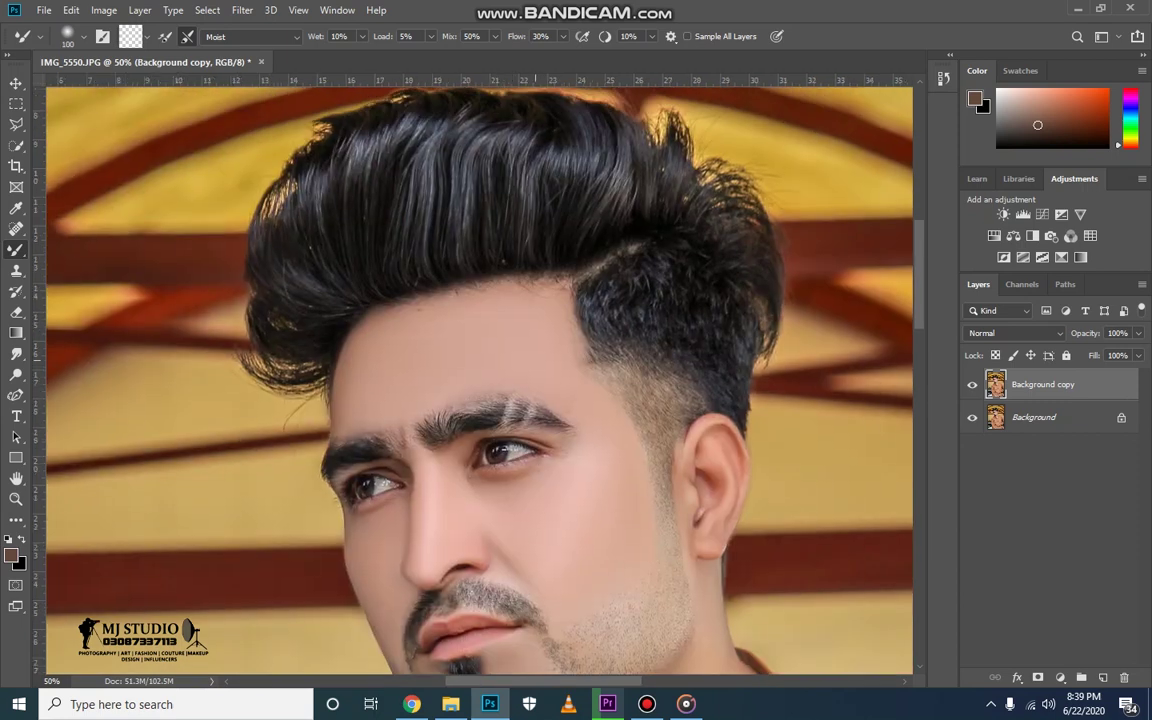
scroll(480, 380, "down", 3)
scroll(480, 380, "right", 2)
key("bracketleft")
key("bracketleft")
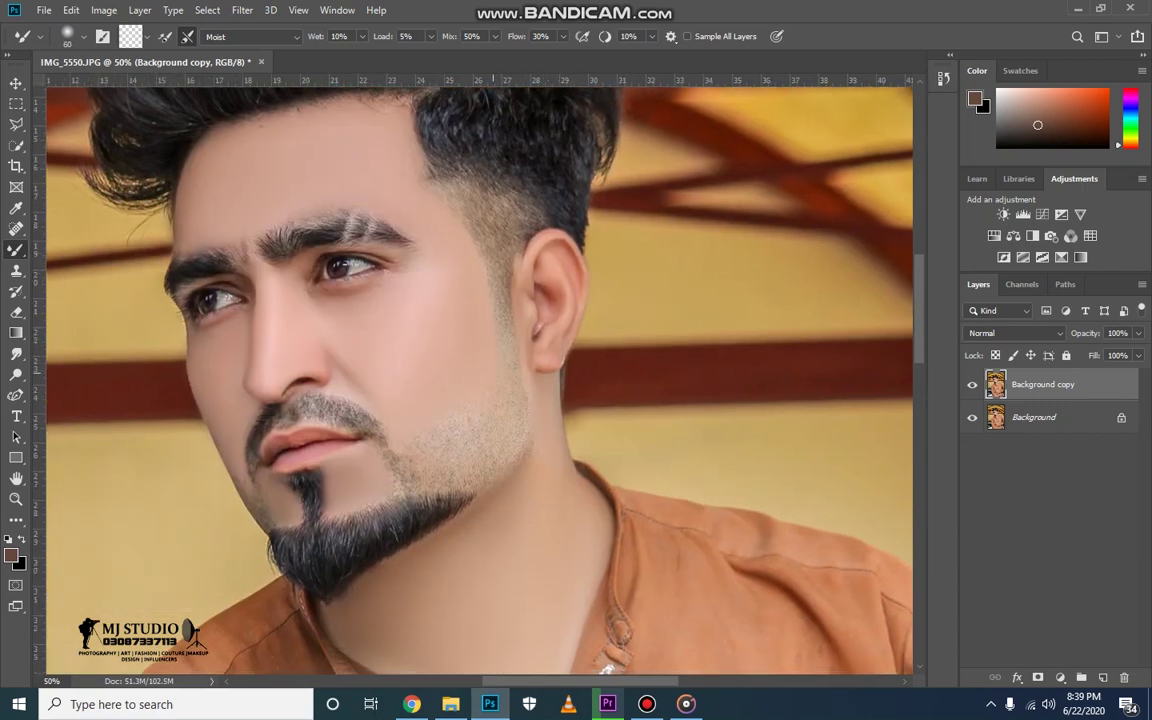
scroll(480, 380, "down", 2)
scroll(480, 380, "up", 1)
scroll(480, 380, "down", 1)
scroll(480, 380, "down", 3)
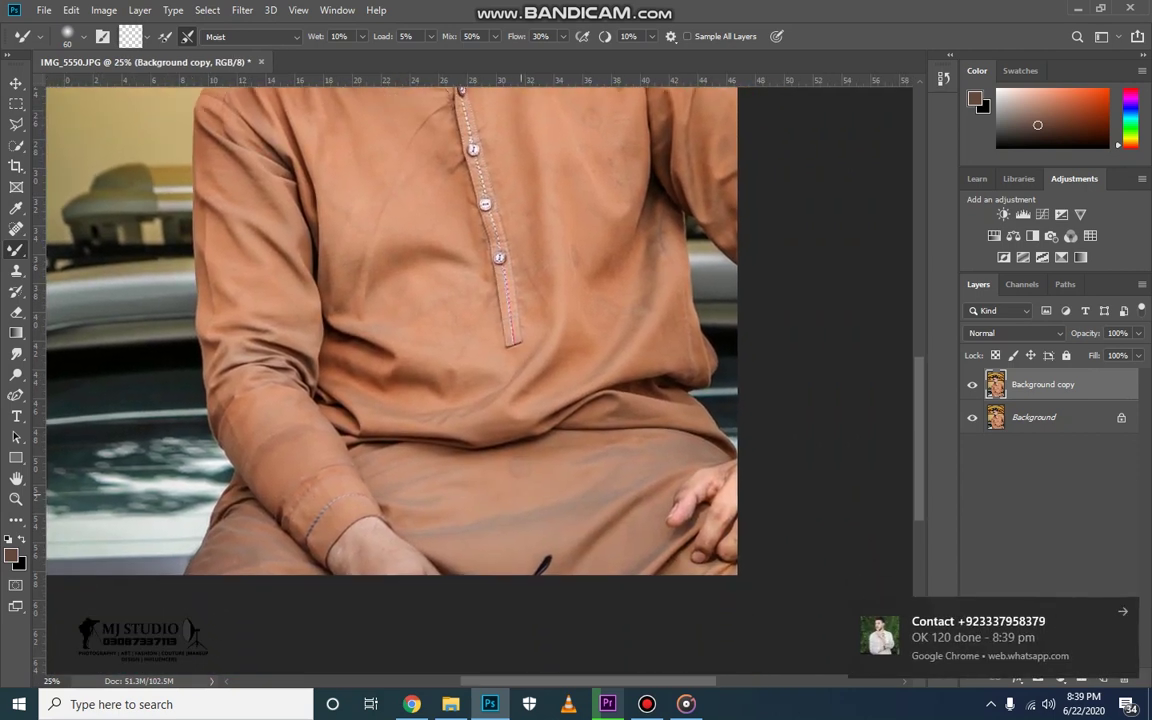
scroll(480, 380, "down", 1)
- Soften the blotches and chest folds on the orange kurta with a larger brush
key("bracketright")
key("bracketright")
key("bracketright")
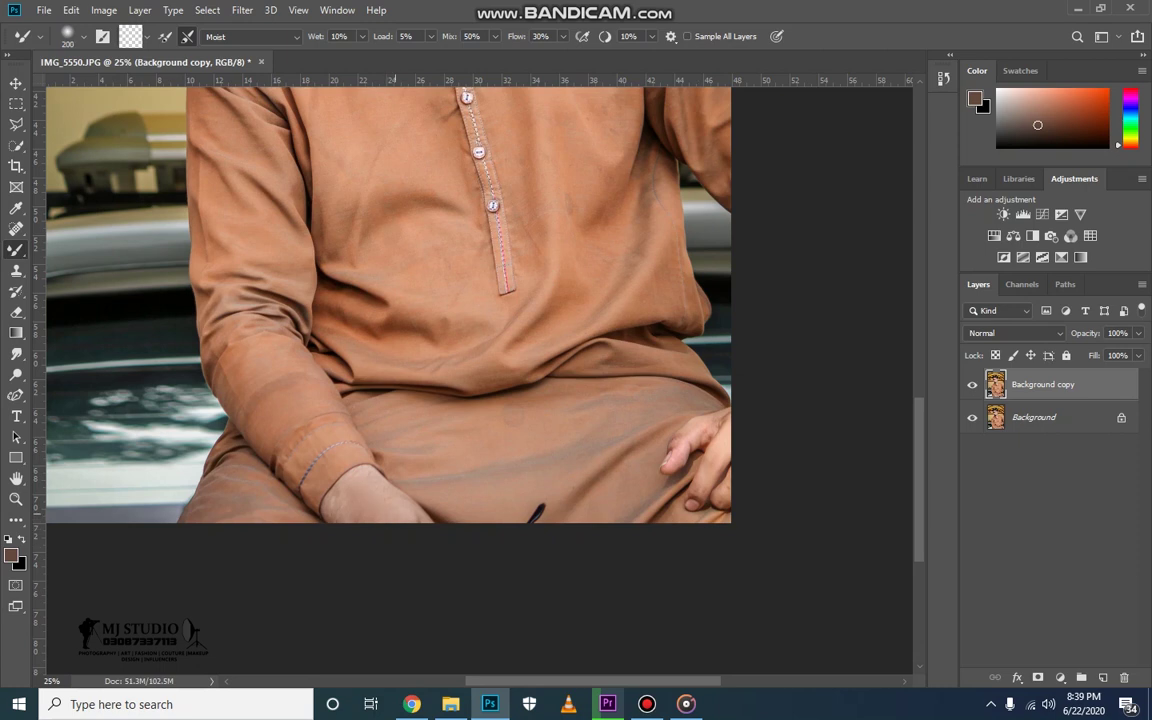
scroll(470, 380, "up", 1)
scroll(470, 380, "up", 4)
key("ctrl+plus")
key("bracketright")
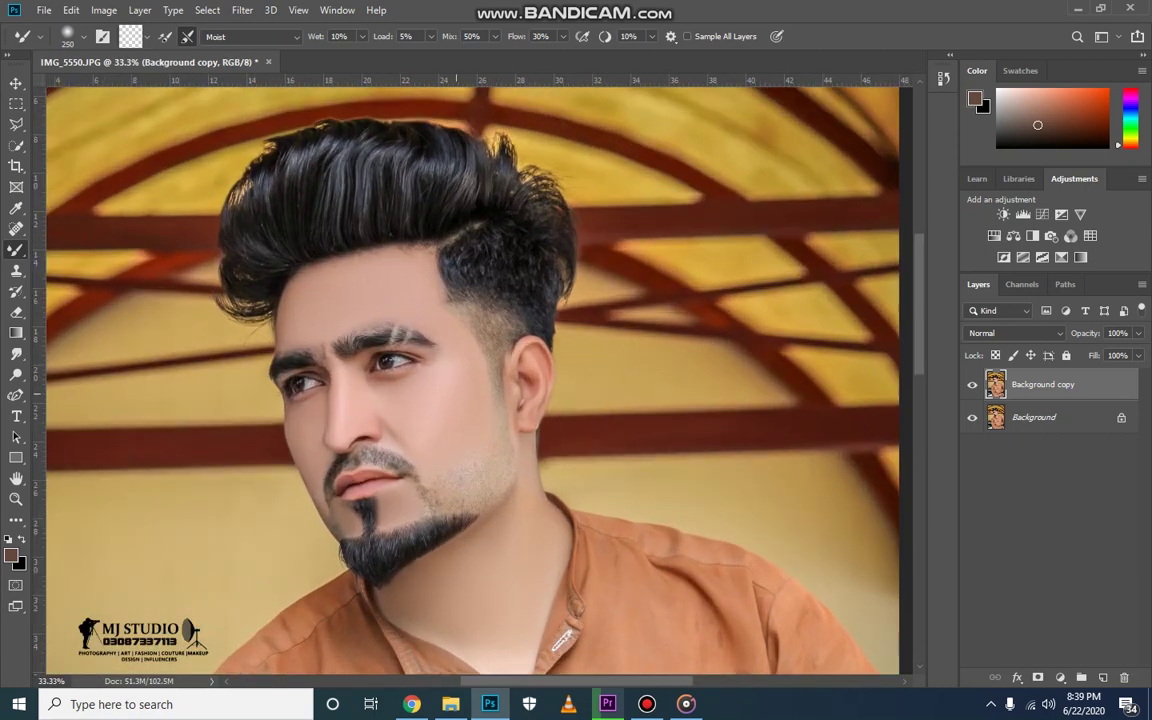
key("bracketleft")
key("ctrl+minus")
key("ctrl+minus")
key("ctrl+minus")
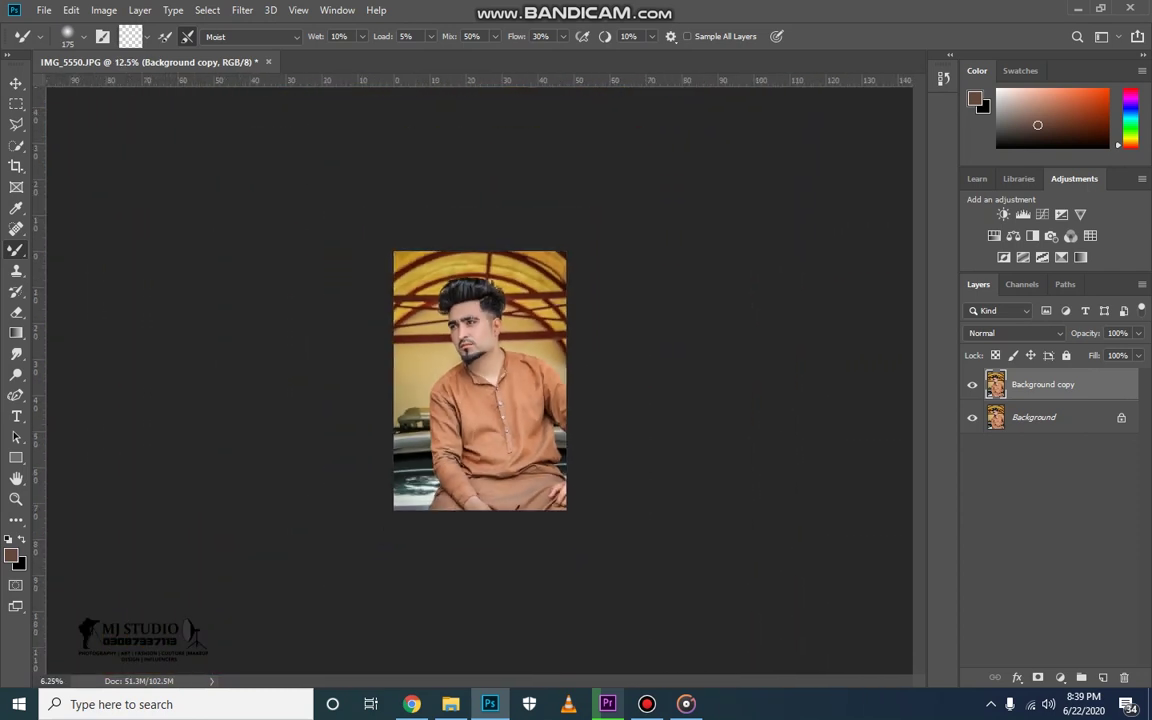
- Flatten and save the photo, then duplicate it as a Luminosity-blended Layer 1
right_click(1043, 384)
left_click(938, 496)
key("ctrl+s")
key("ctrl+plus")
key("ctrl+j")
left_click(1015, 333)
left_click(920, 606)
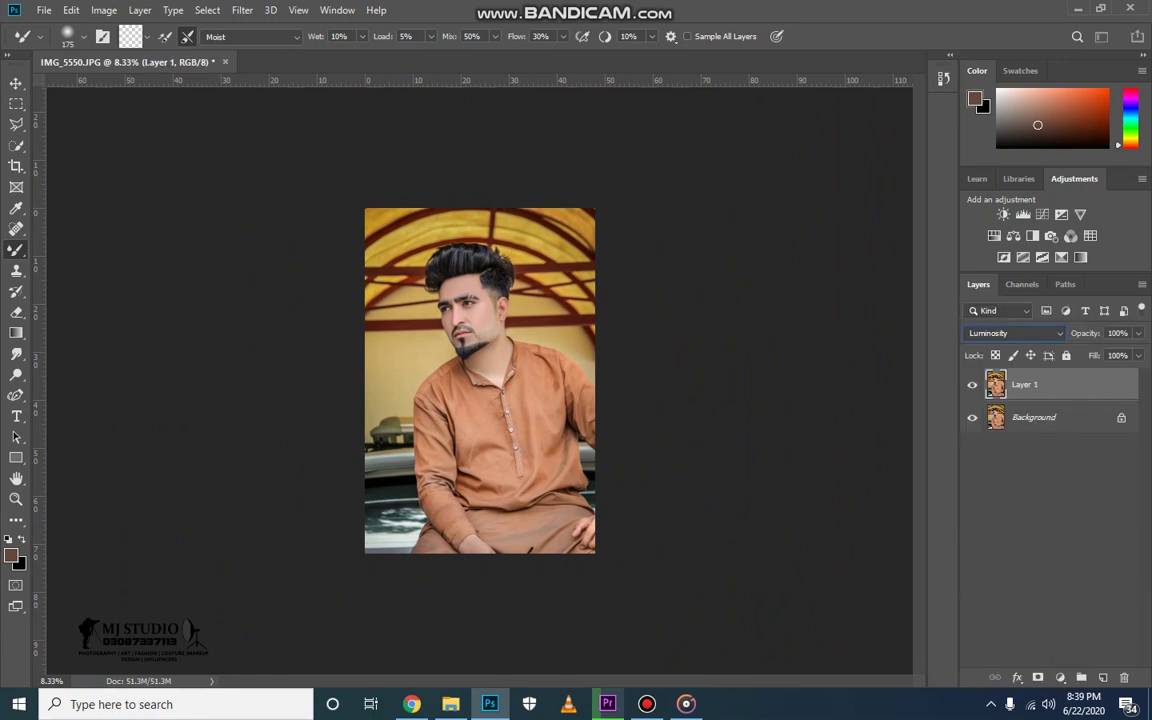
- Apply Black & White Auto to Layer 1, then Hue/Saturation with saturation +39
key("ctrl+alt+shift+b")
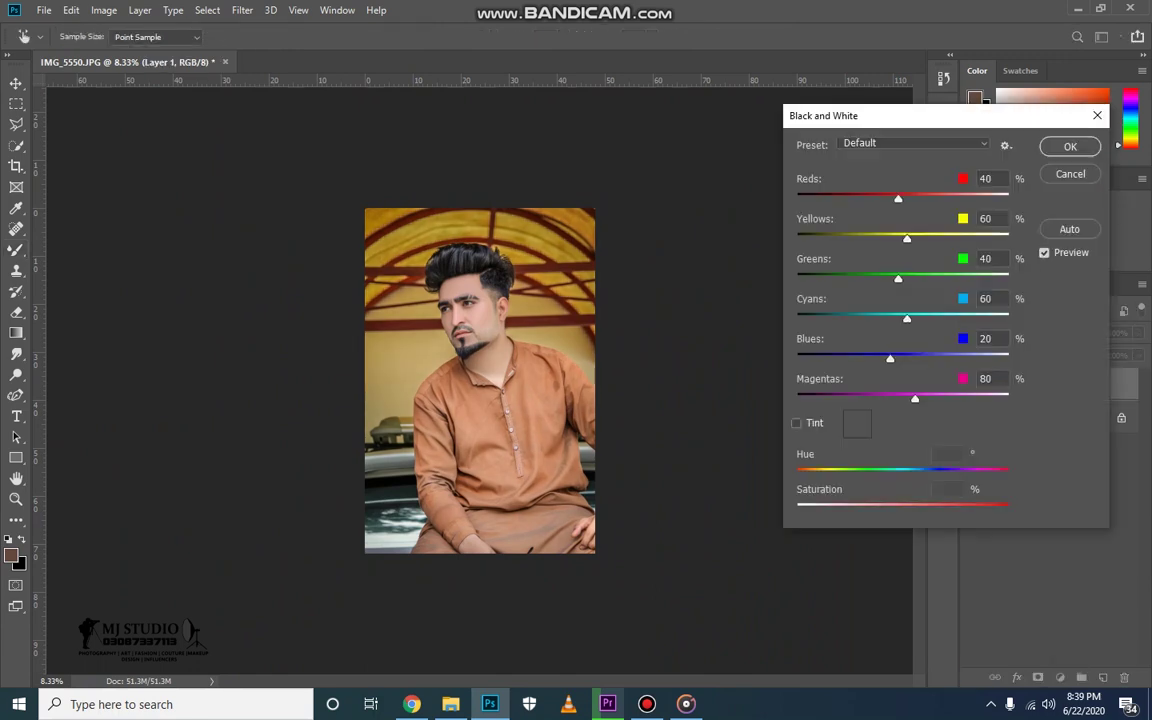
left_click(1069, 229)
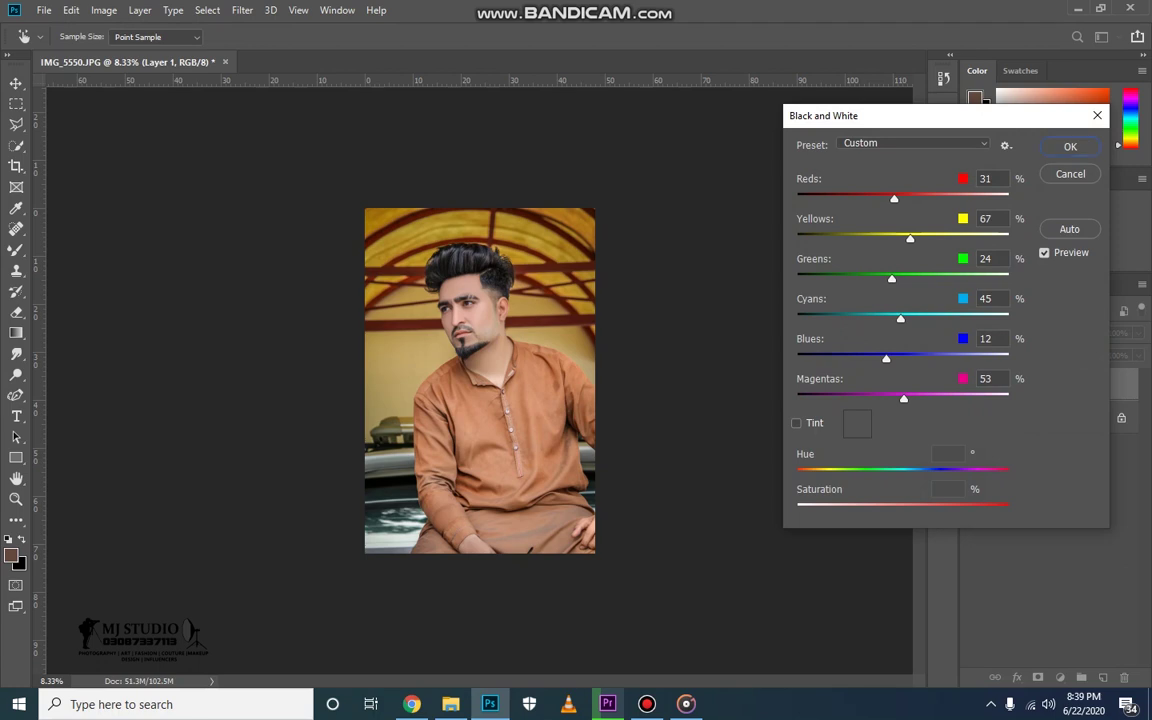
key("Return")
key("ctrl+equal")
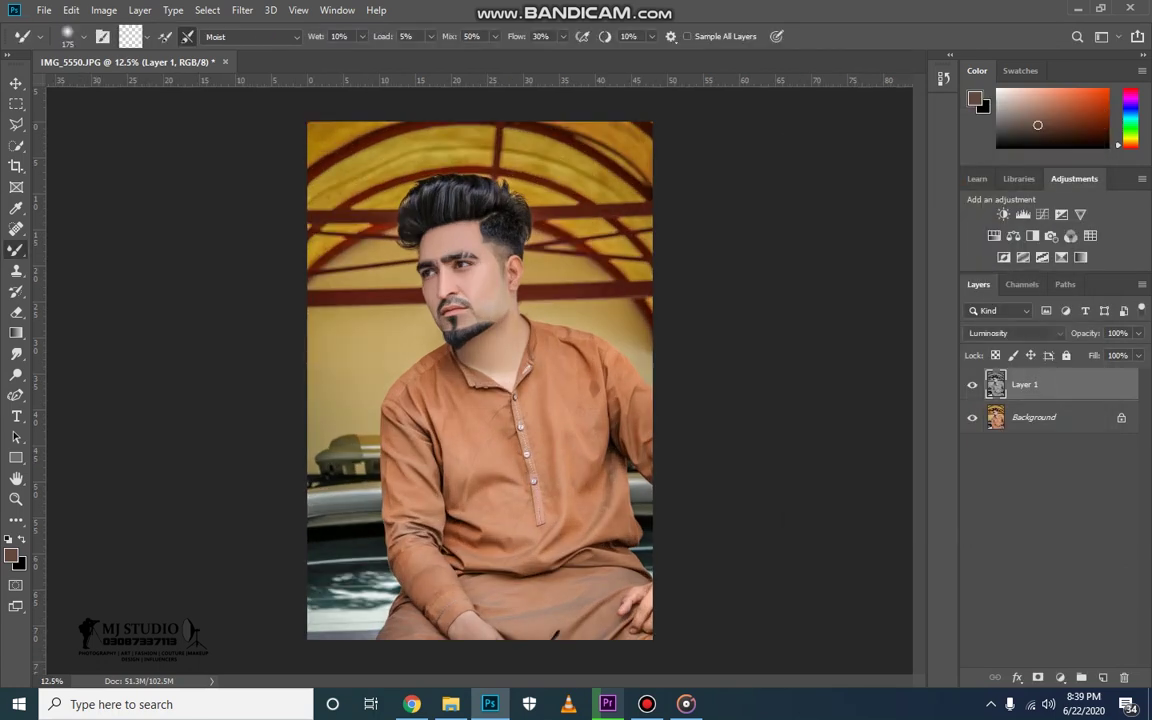
key("ctrl+l")
key("ctrl+equal")
key("ctrl+equal")
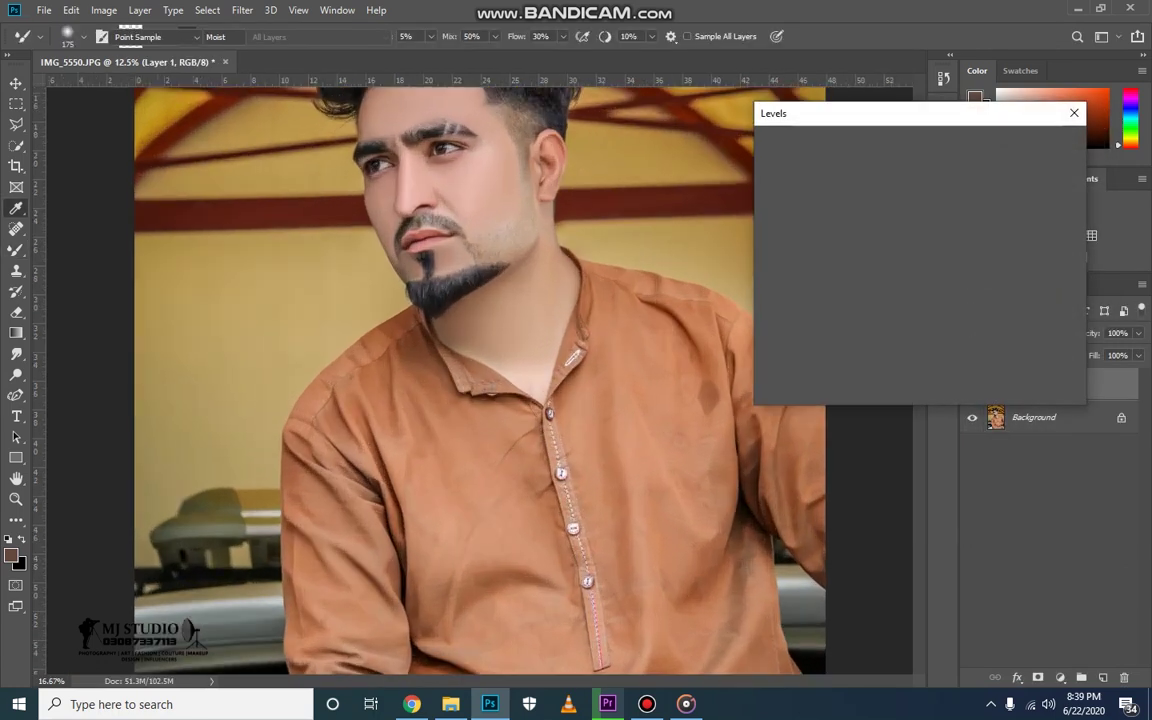
key("Return")
key("ctrl+u")
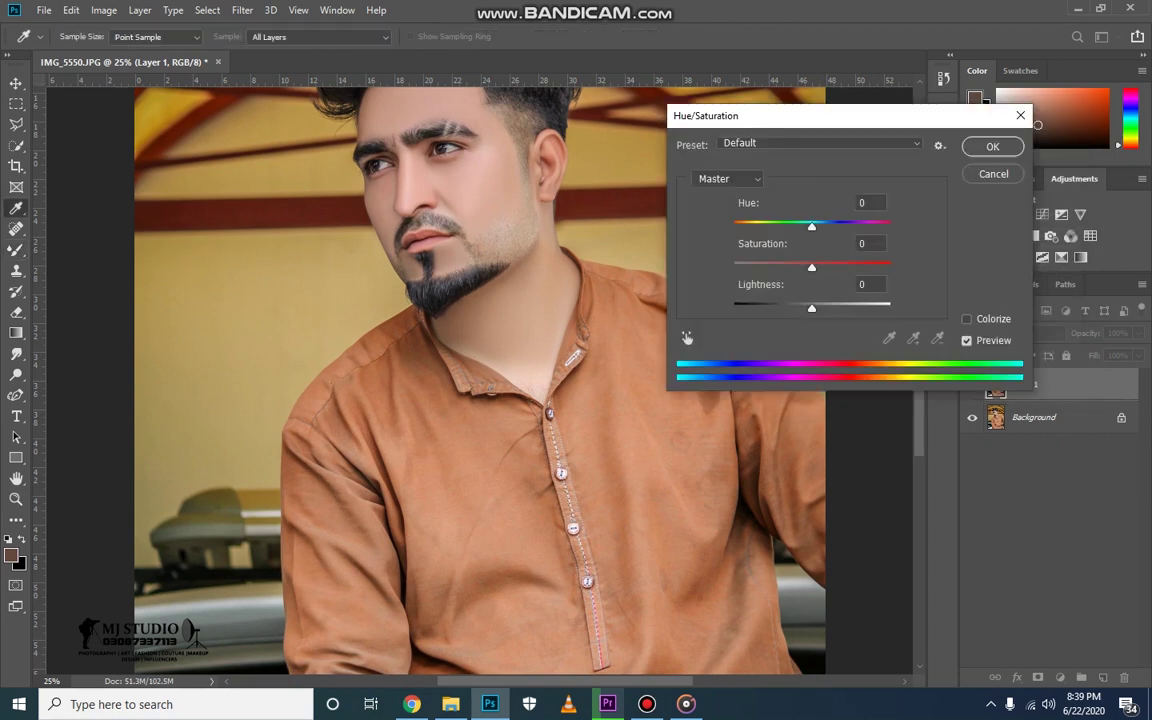
type("39")
key("Return")
- Hide Layer 1 behind an inverted black mask and paint the face back in with the Brush
key("b")
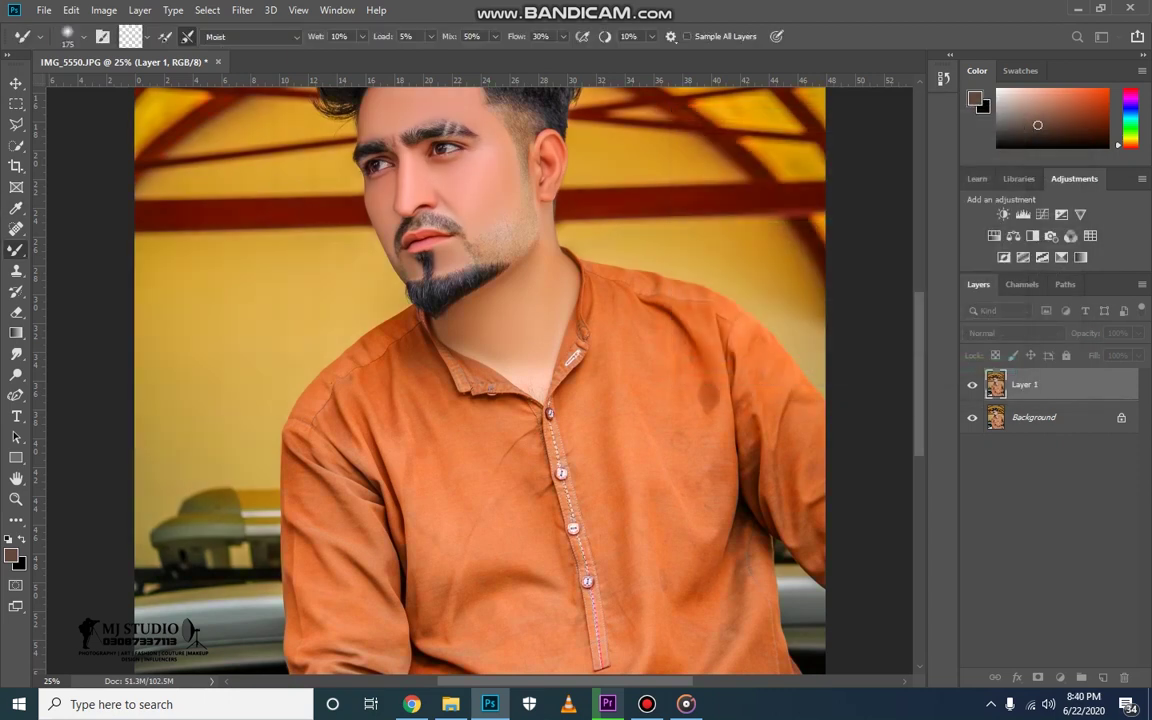
key("d")
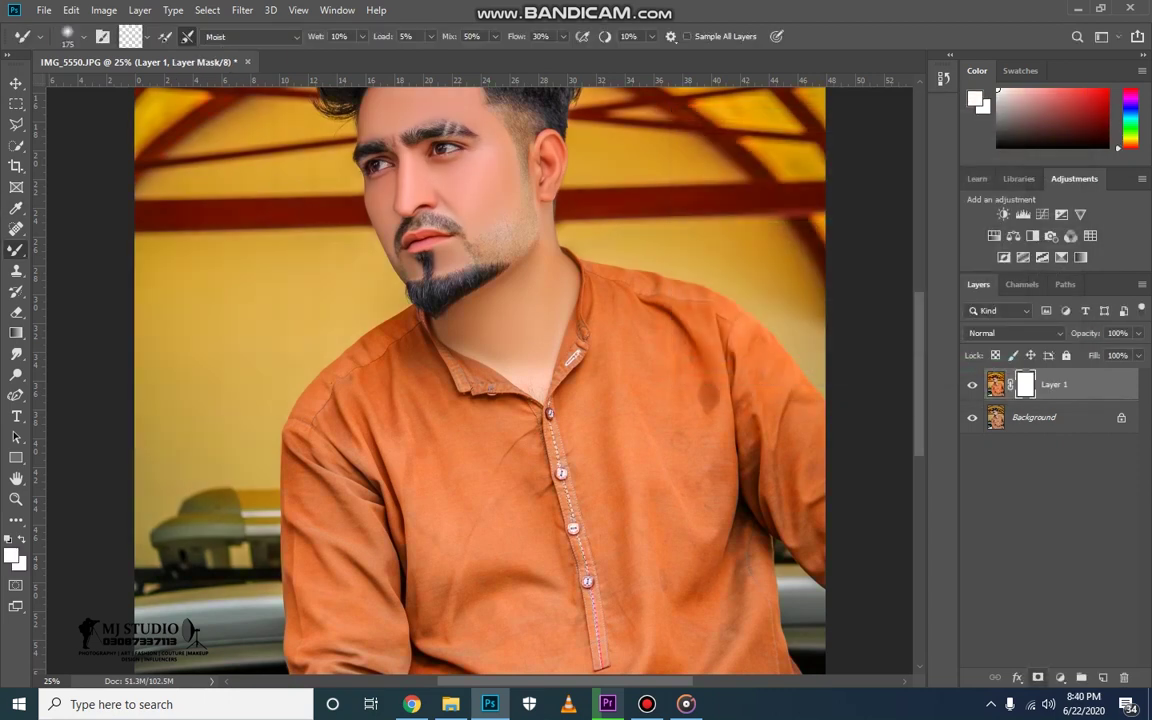
key("ctrl+i")
key("ctrl+equal")
right_click(16, 249)
left_click(60, 247)
scroll(480, 380, "up", 5)
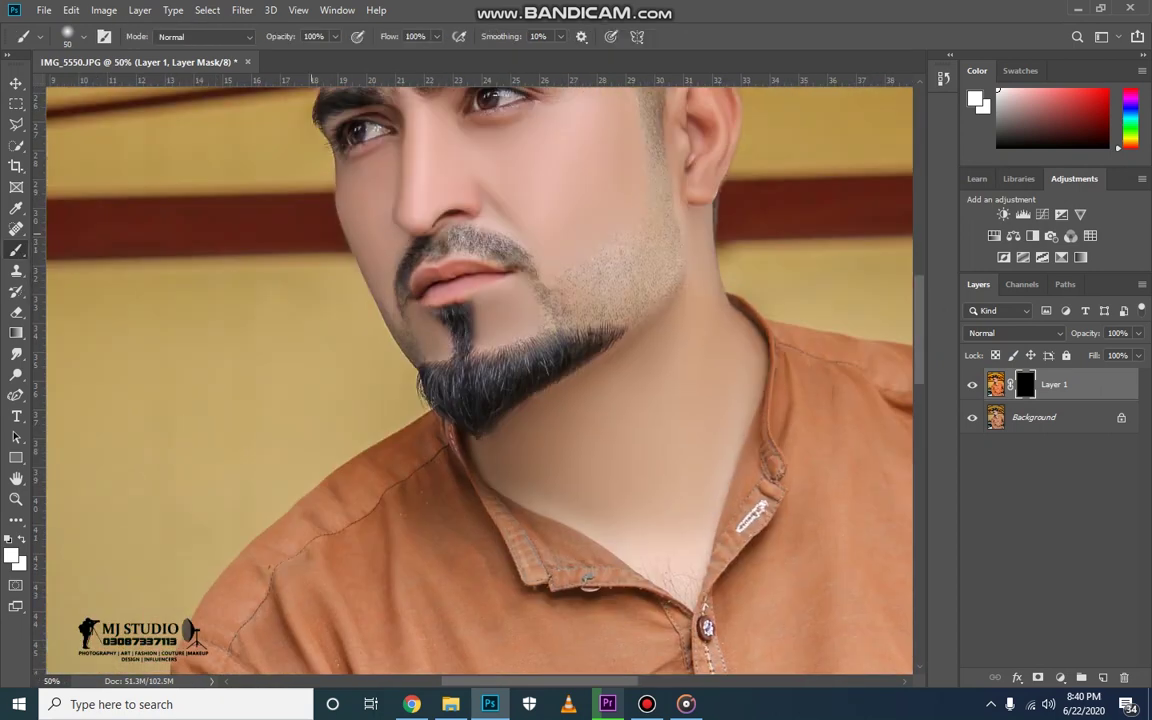
scroll(480, 380, "up", 3)
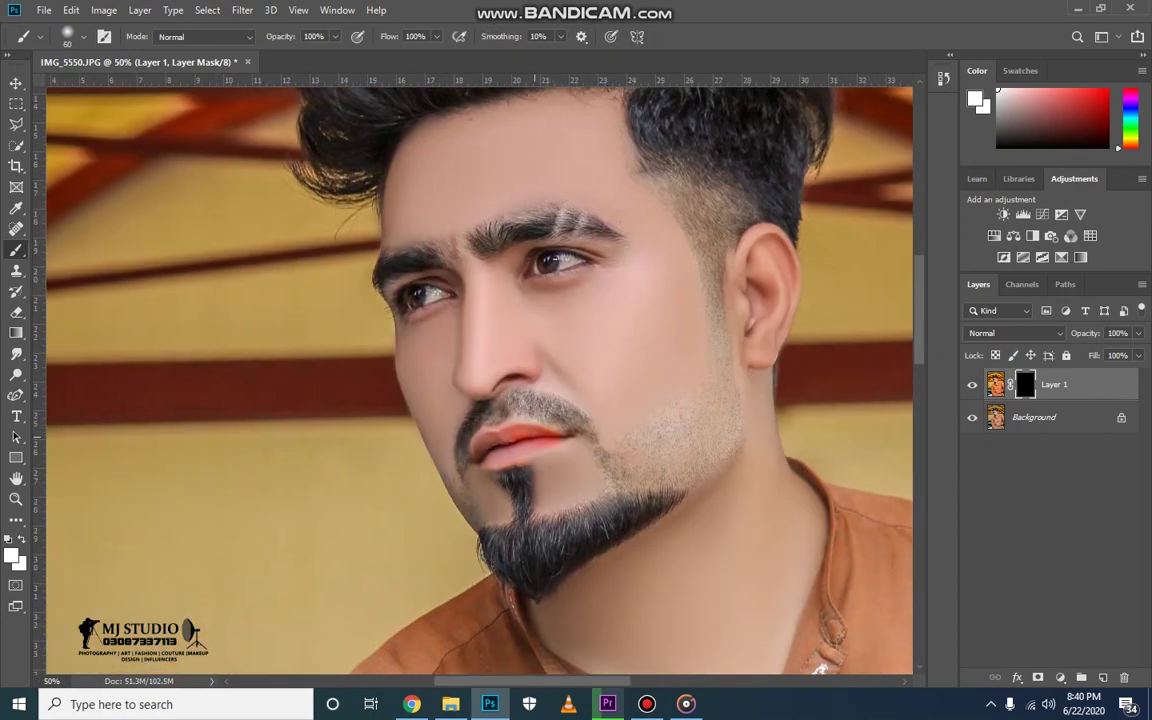
- Lower the saturated Layer 1 opacity to 41%
key("ctrl+minus")
key("ctrl+minus")
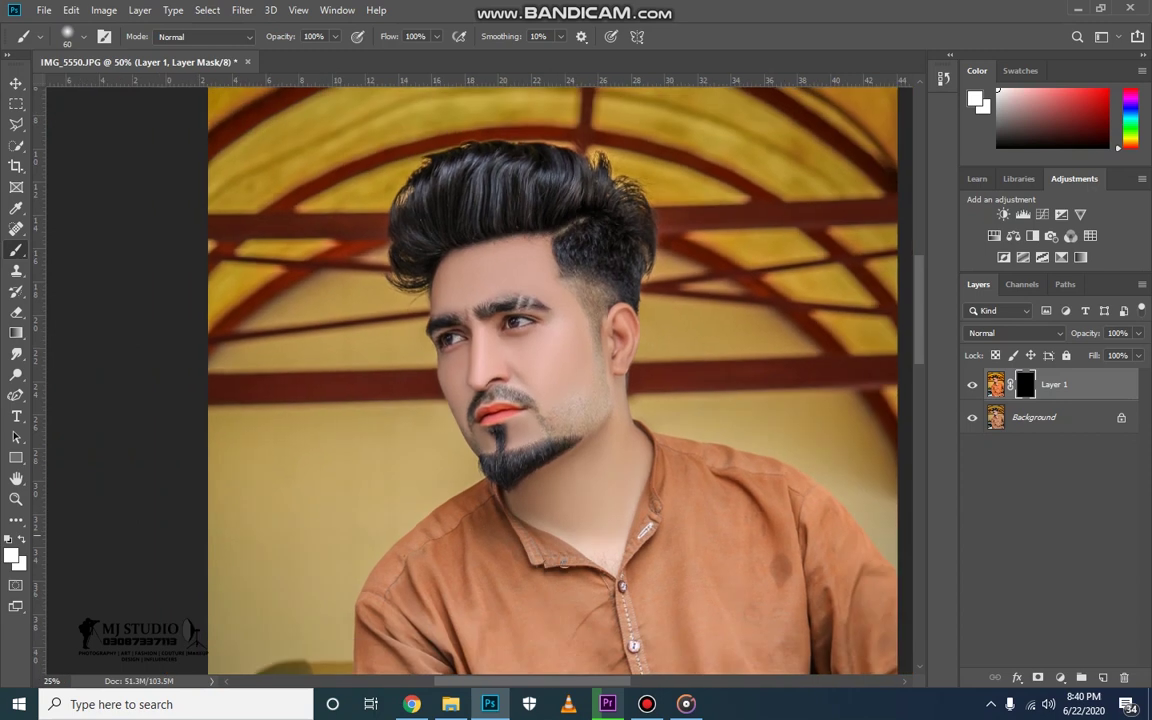
key("ctrl+minus")
left_click(1138, 333)
left_click_drag(1139, 352, 1095, 352)
- Flatten and save, then duplicate the photo and deepen its blacks with Levels
key("ctrl+e")
key("ctrl+s")
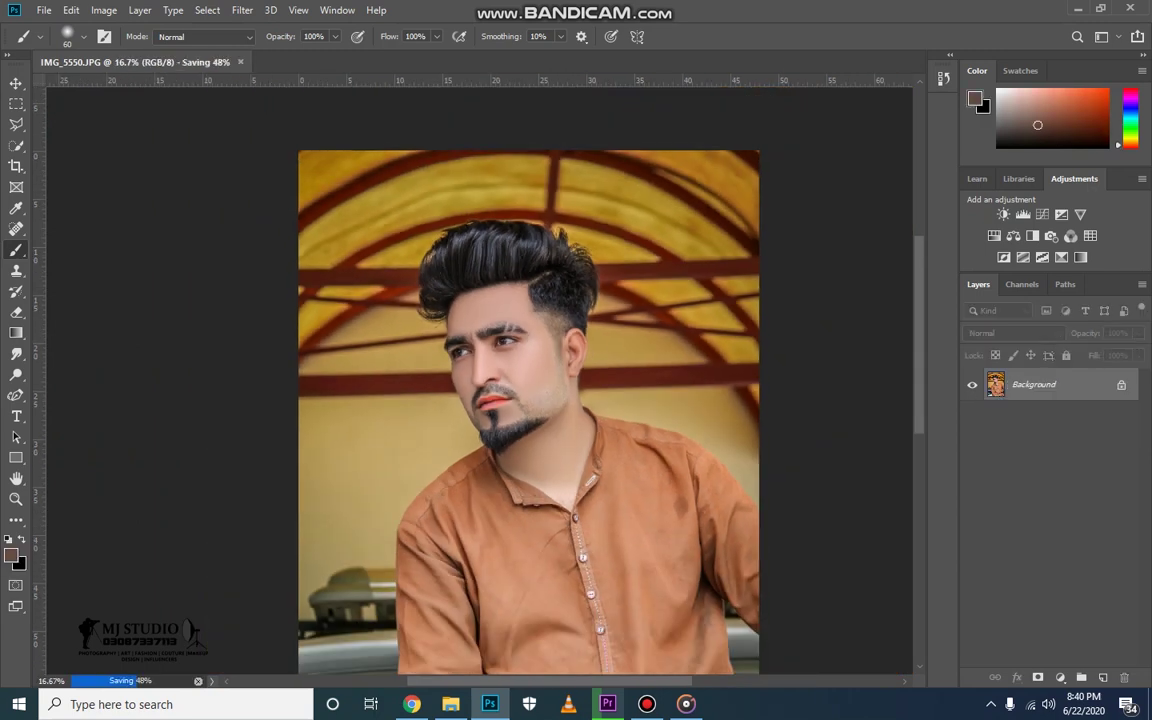
key("ctrl+j")
key("ctrl+l")
key("ctrl+equal")
type("32")
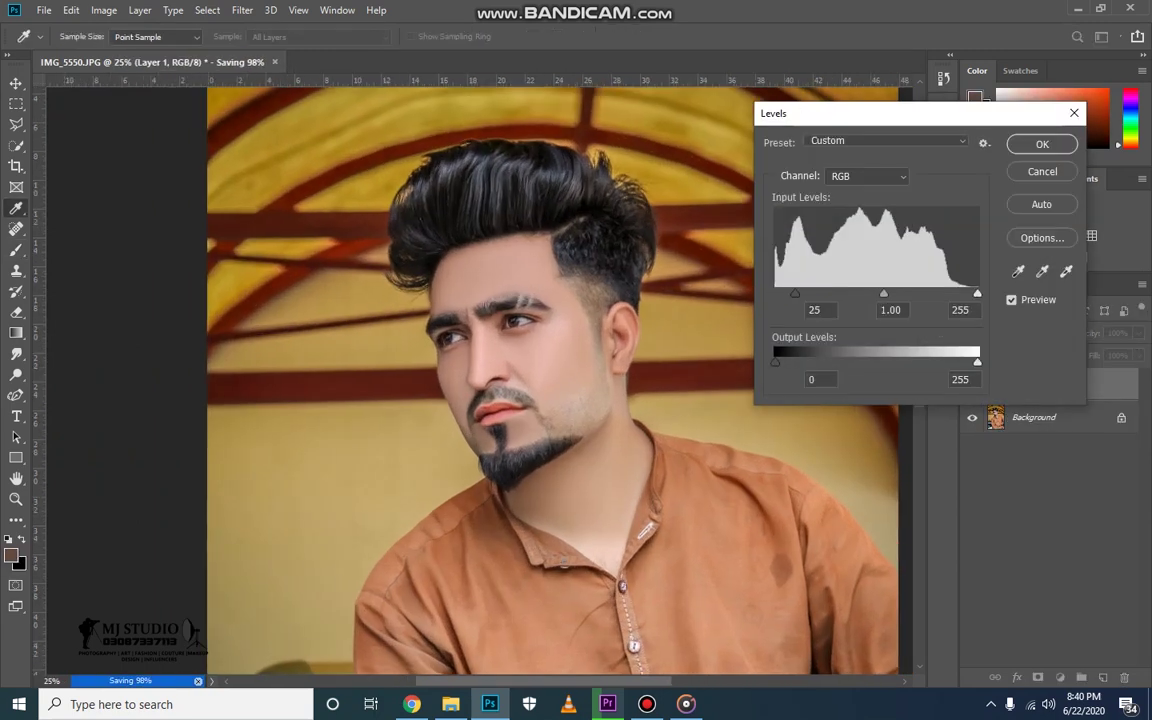
key("Return")
- Mask the darkened layer and paint the hair back in with a white 300 px brush
key("b")
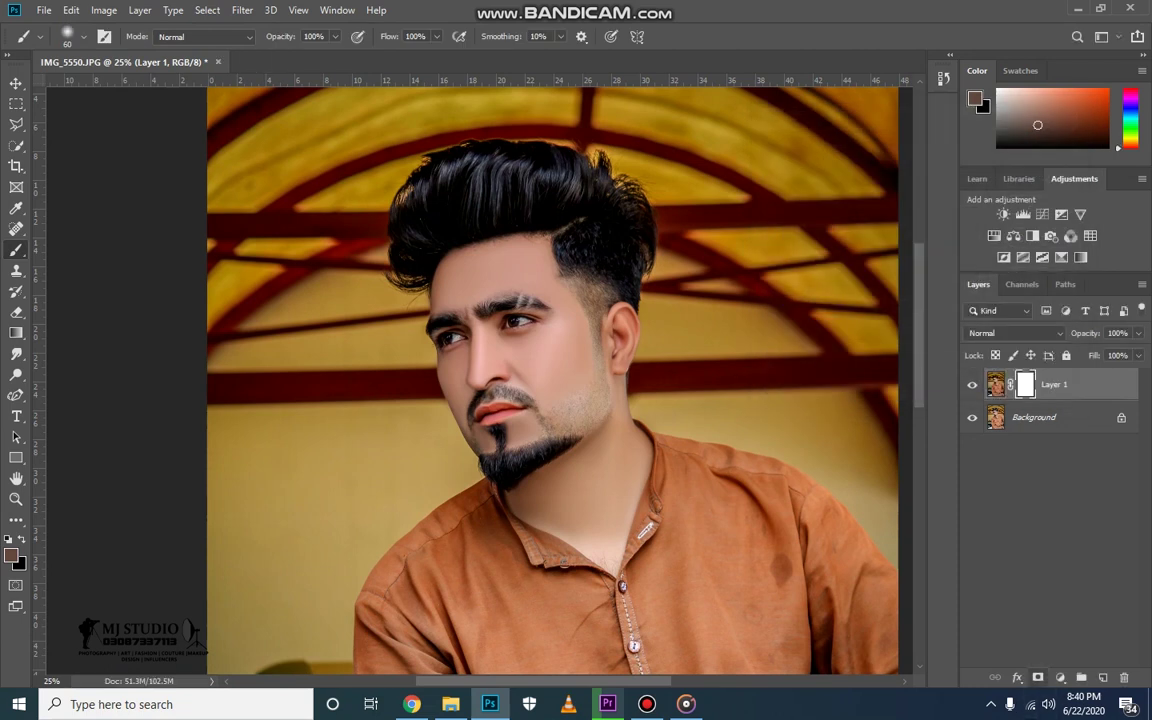
left_click(1038, 677)
key("ctrl+i")
key("]")
key("]")
key("]")
mouse_move(515, 205)
left_mouse_down()
mouse_move(560, 240)
mouse_move(520, 170)
mouse_move(390, 180)
left_mouse_up()
left_click_drag(470, 185, 387, 222)
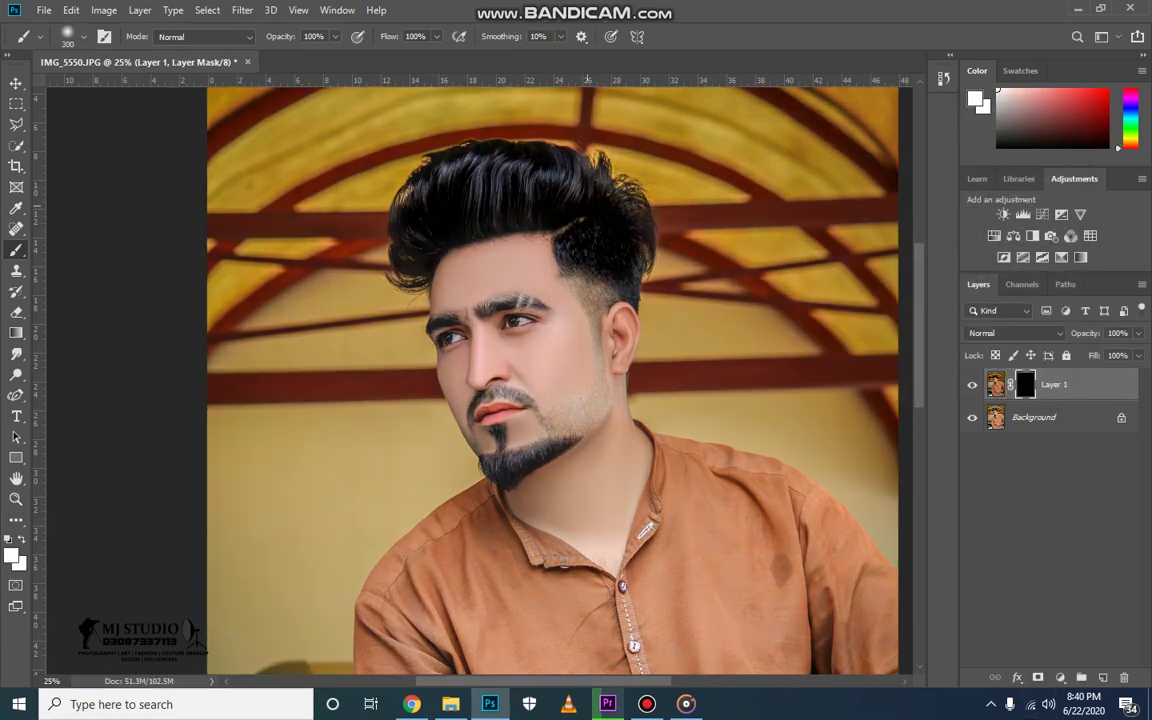
- Set the hair layer to 85% opacity, then flatten and save the image
key("ctrl+minus")
key("ctrl+minus")
key("ctrl+minus")
key("ctrl+minus")
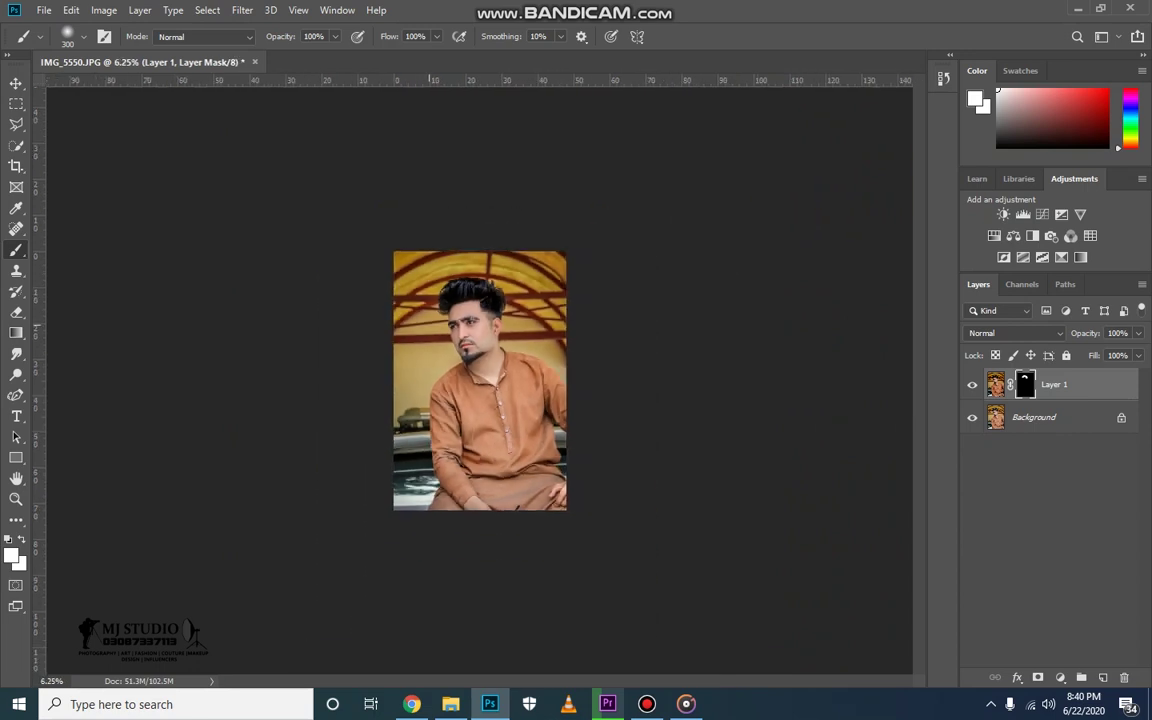
key("ctrl+plus")
key("ctrl+plus")
key("ctrl+plus")
key("ctrl+plus")
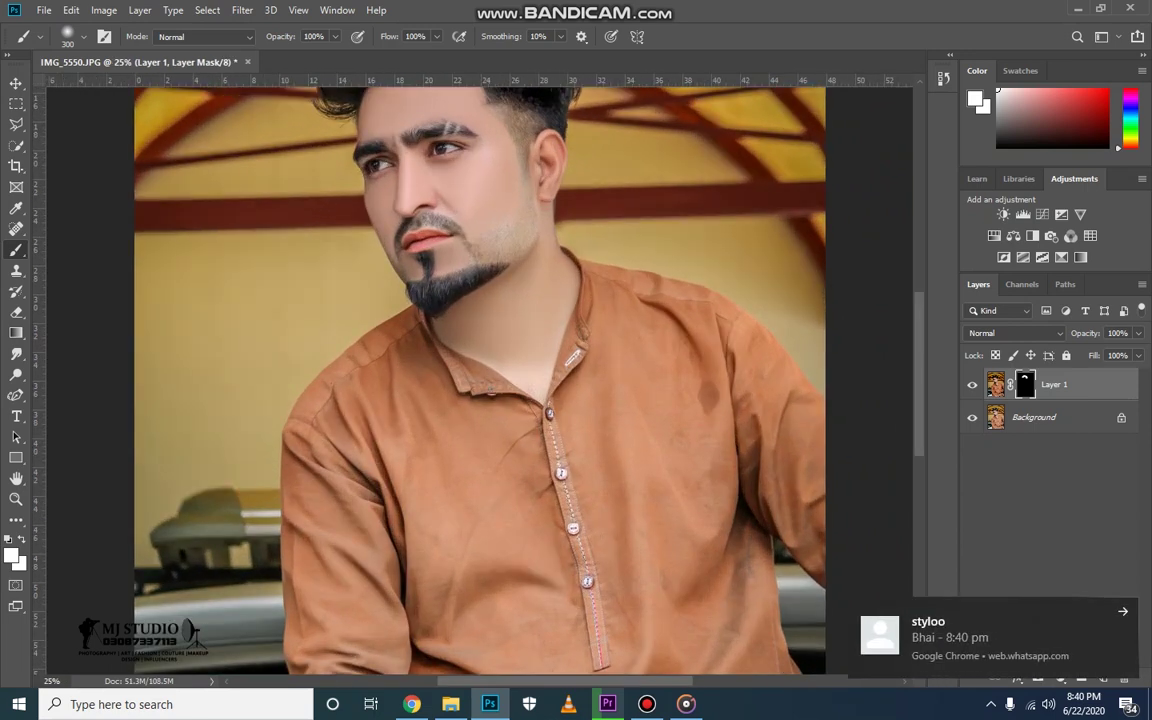
key("ctrl+plus")
scroll(480, 380, "up", 3)
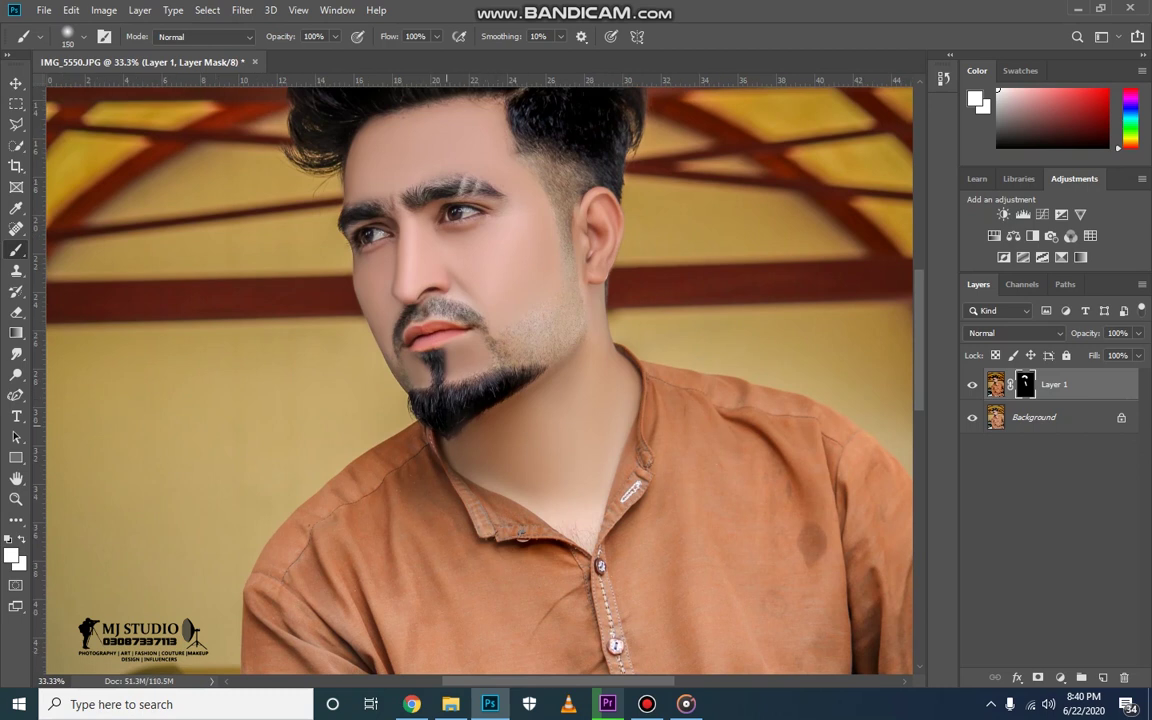
key("ctrl+minus")
key("ctrl+minus")
key("ctrl+minus")
key("ctrl+minus")
left_click_drag(1138, 333, 1128, 352)
key("ctrl+shift+e")
key("ctrl+s")
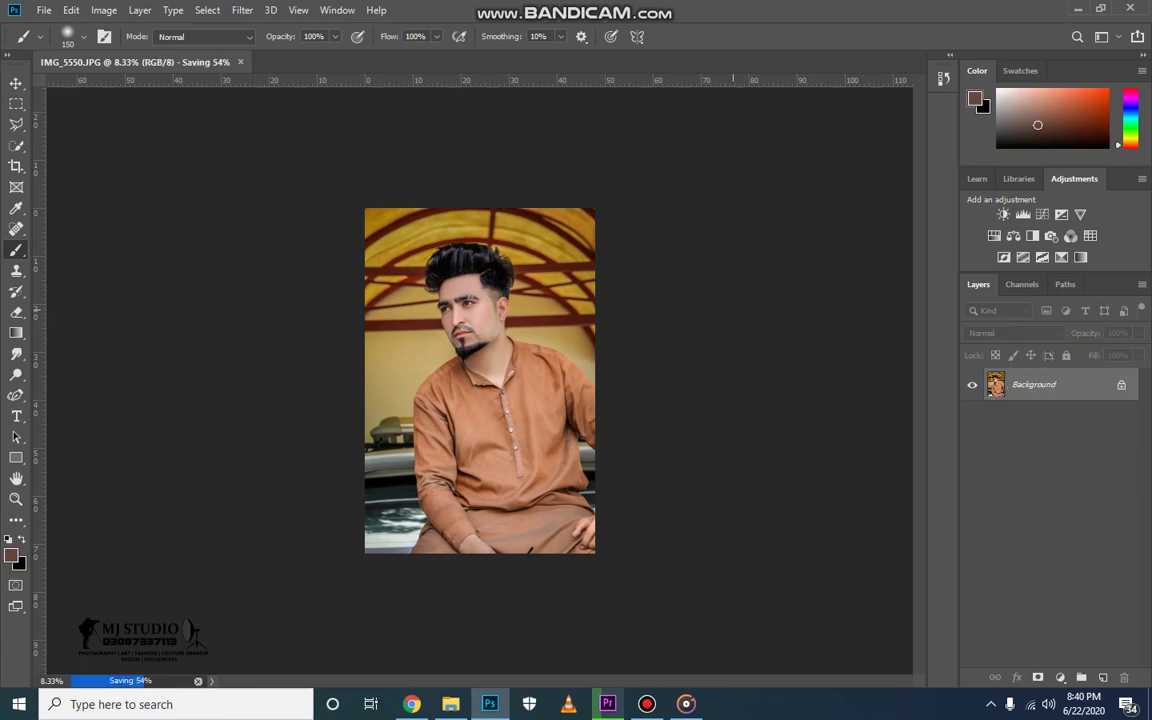
- Fill Layer 1 with 50% Gray using Edit > Fill
key("ctrl+plus")
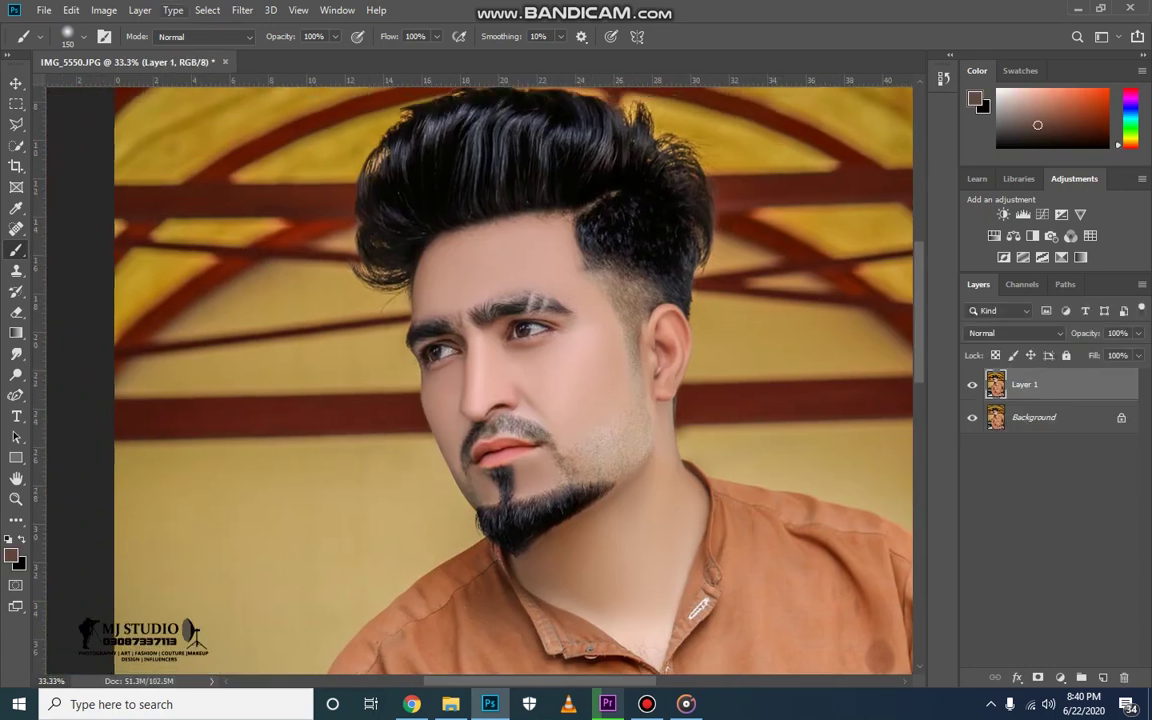
left_click(71, 10)
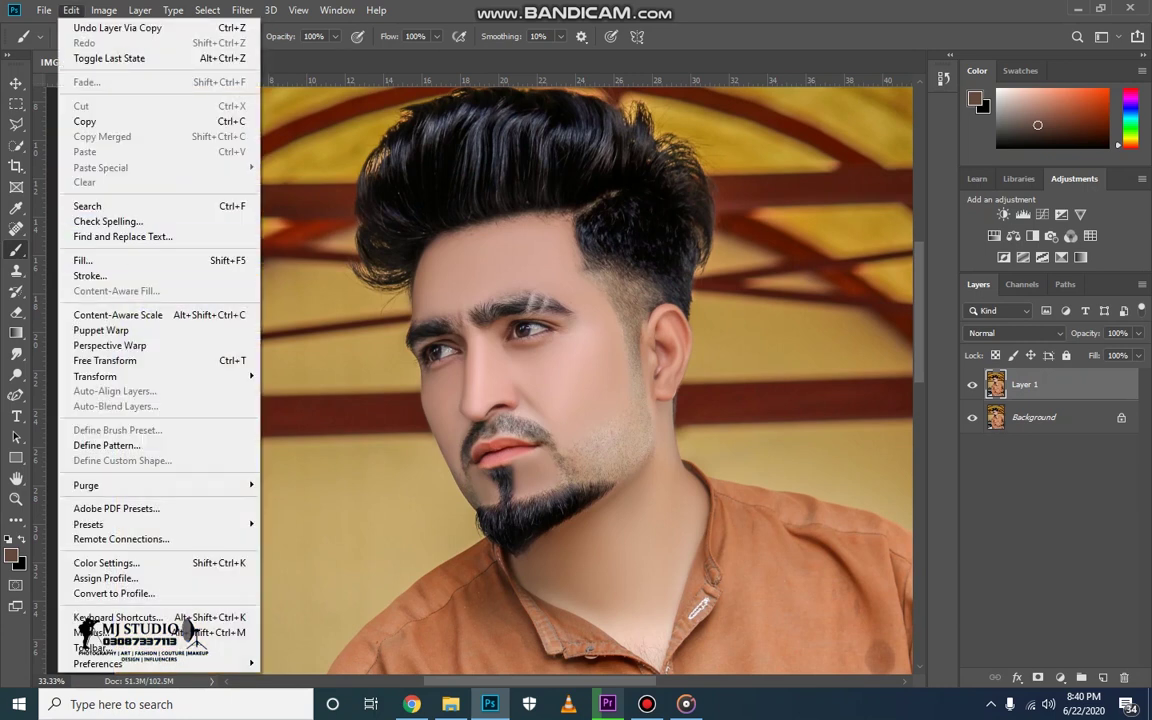
left_click(83, 260)
left_click(745, 177)
key("Down")
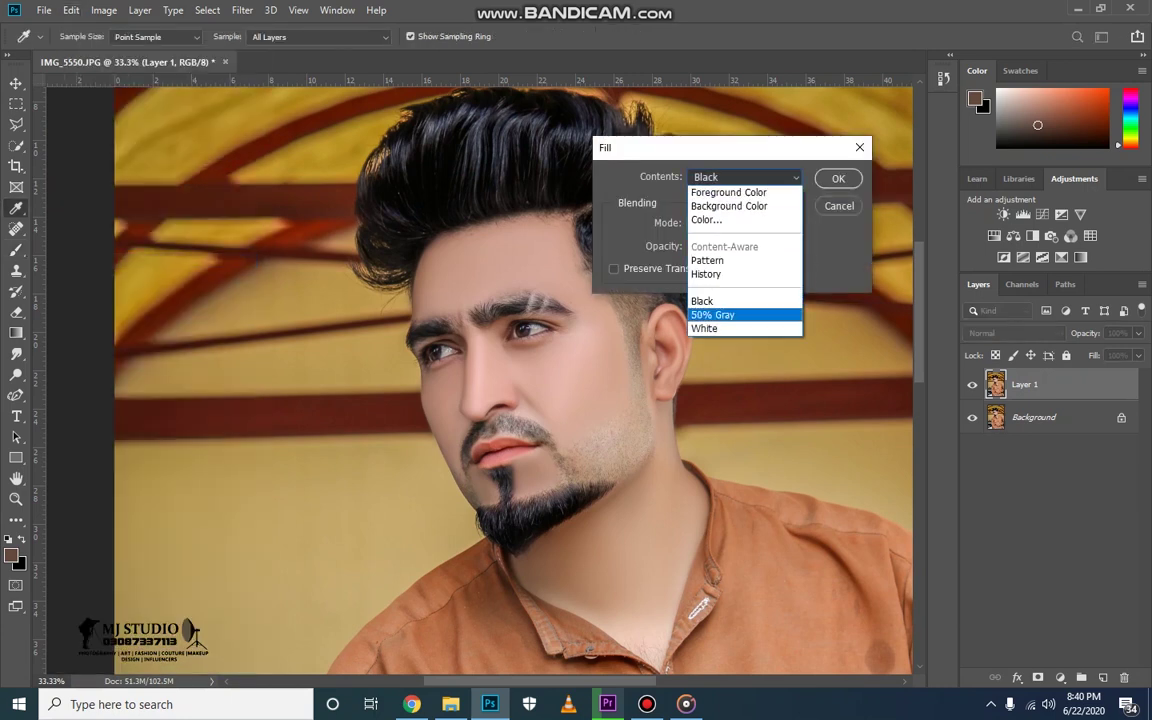
key("Return")
key("Return")
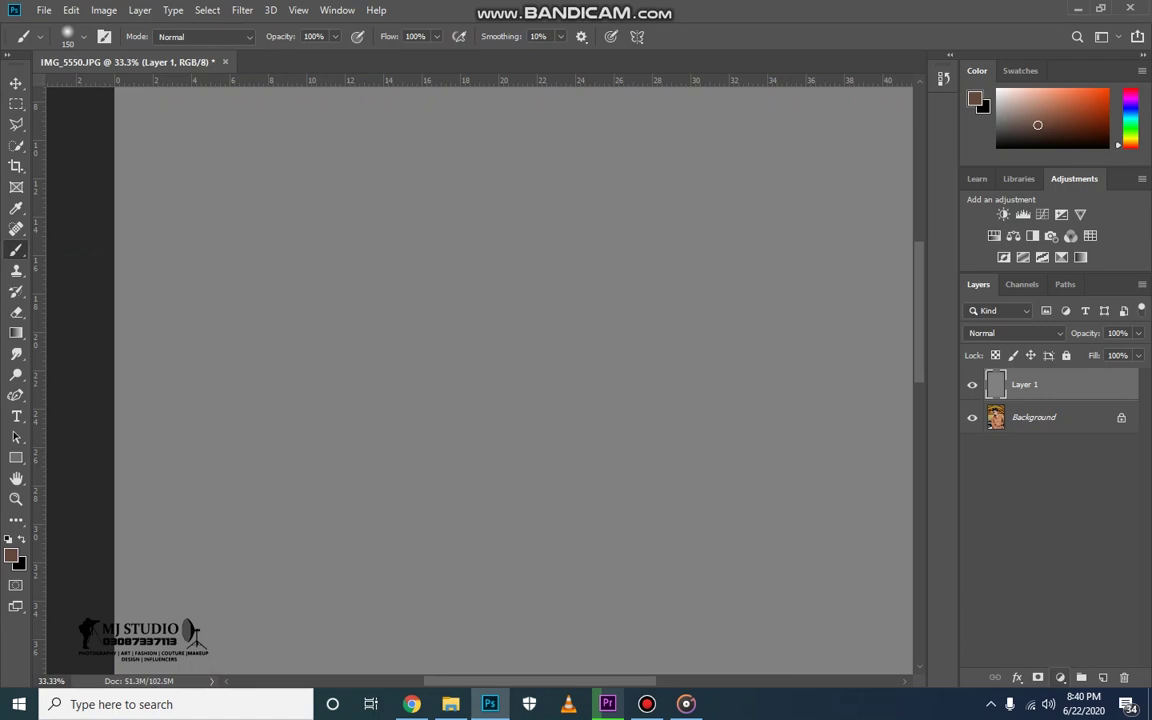
- Set the grey Layer 1 blend mode to Soft Light
left_click(1013, 333)
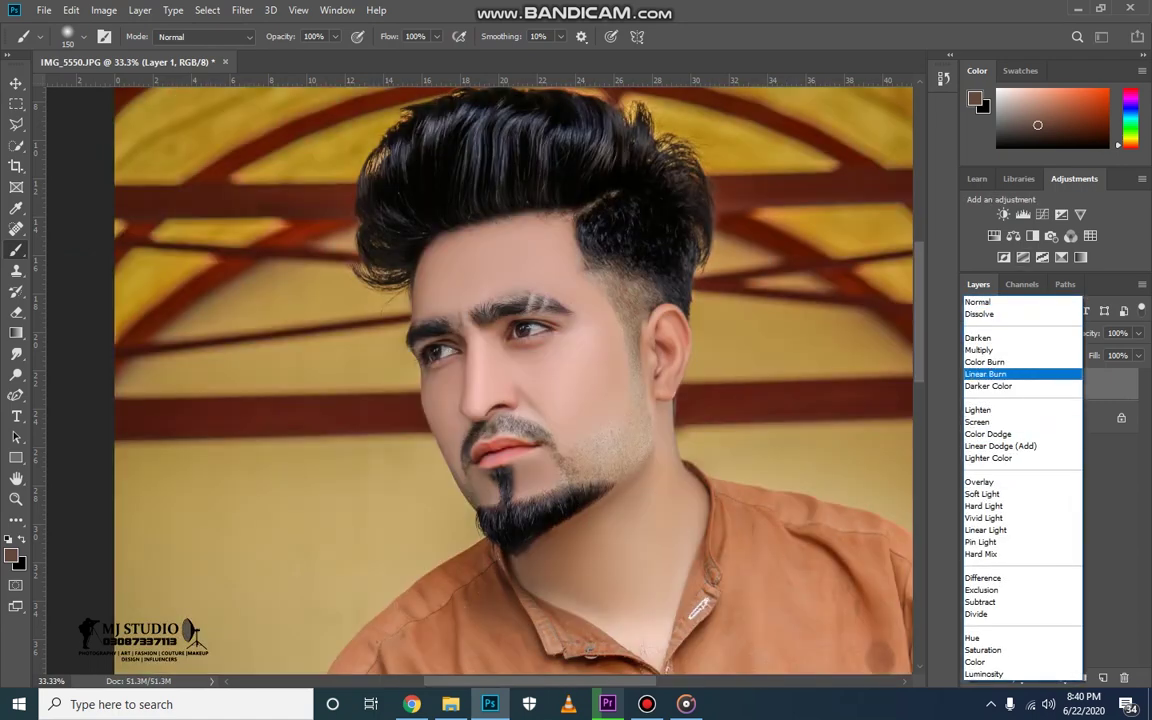
key("Return")
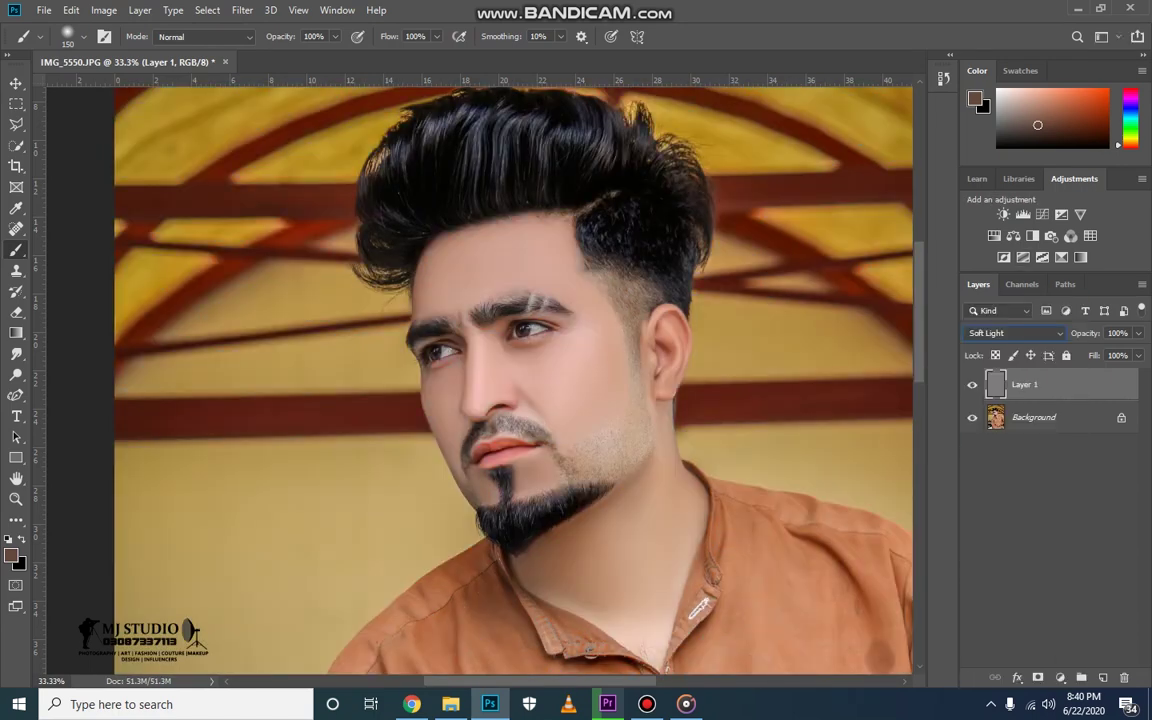
key("o")
key("ctrl+plus")
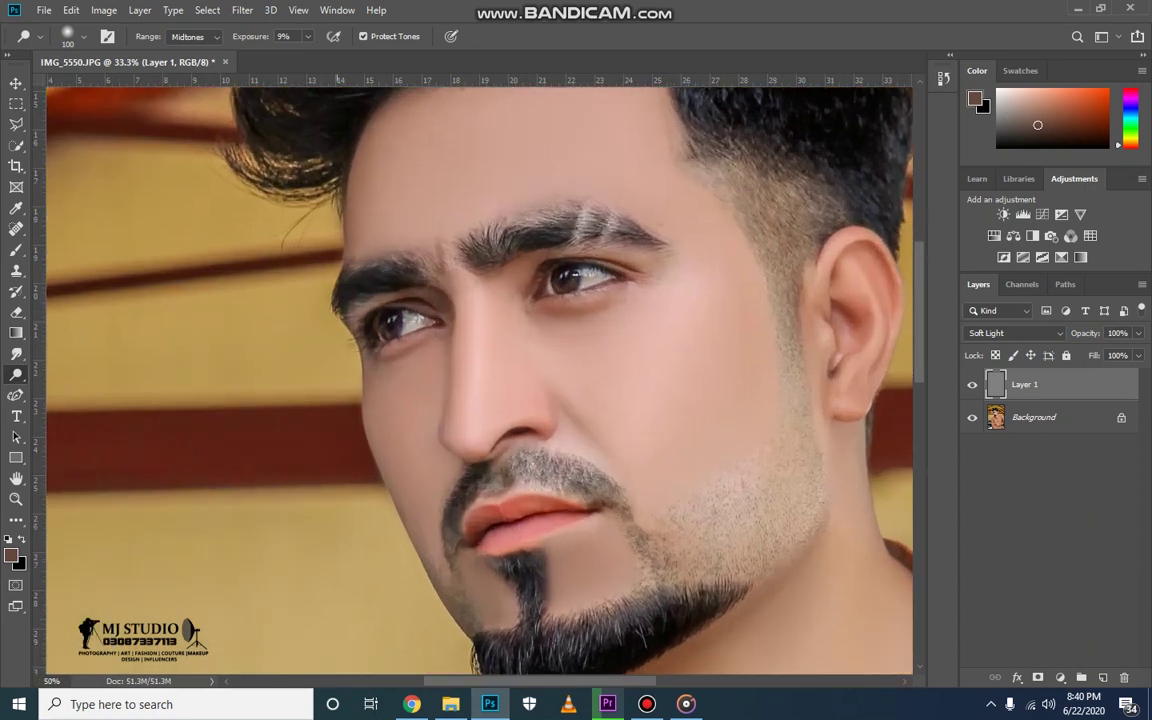
- Dodge broad areas of the face on the grey Soft Light layer (Midtones, 9%)
key("ctrl+plus")
key("bracketleft")
key("bracketleft")
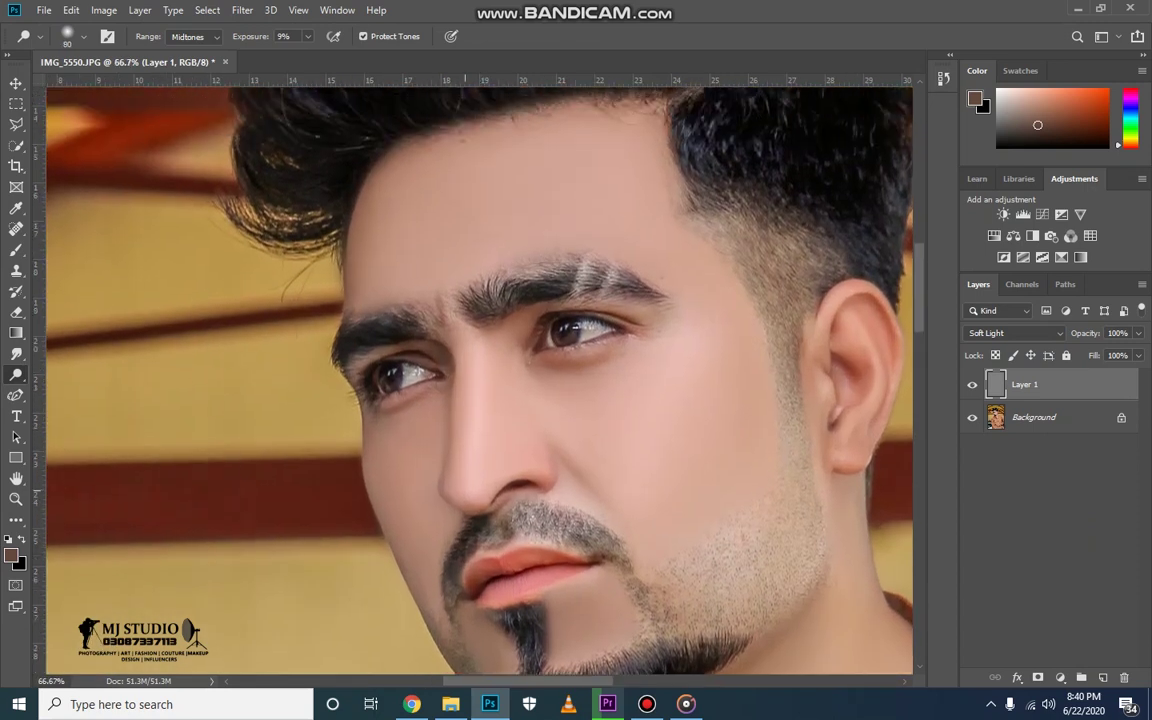
key("bracketleft")
key("bracketleft")
key("ctrl+minus")
key("bracketright")
key("bracketright")
key("bracketright")
key("bracketright")
key("bracketright")
key("bracketright")
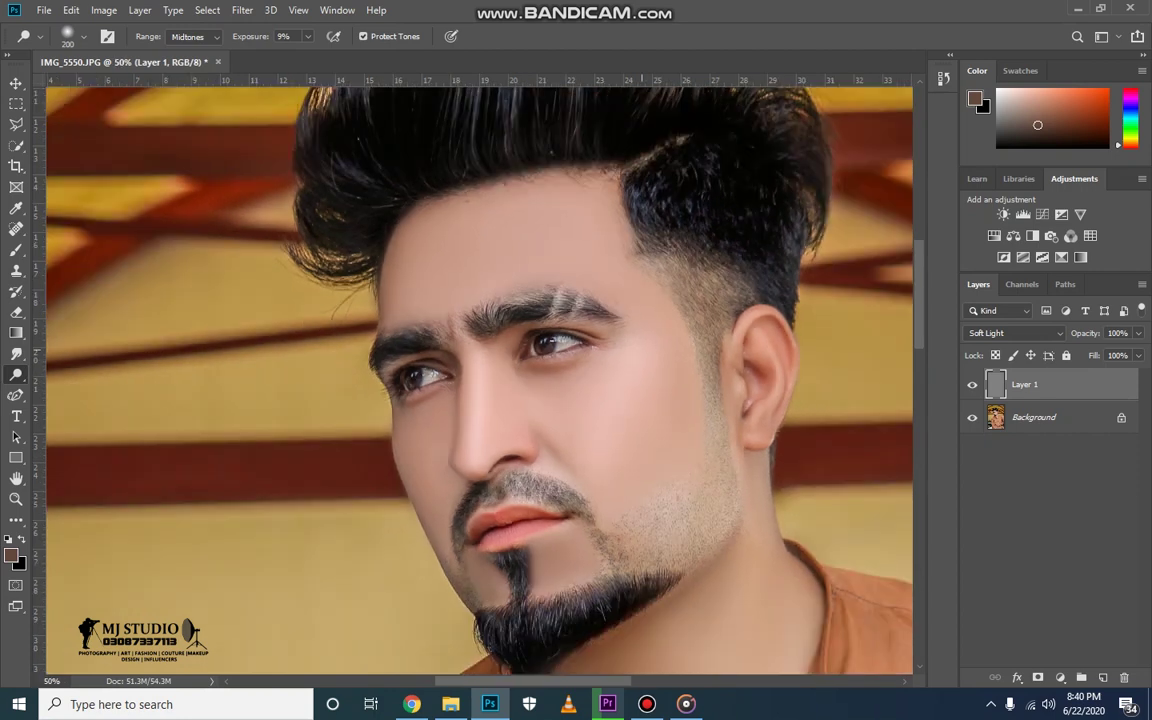
key("ctrl+minus")
key("ctrl+minus")
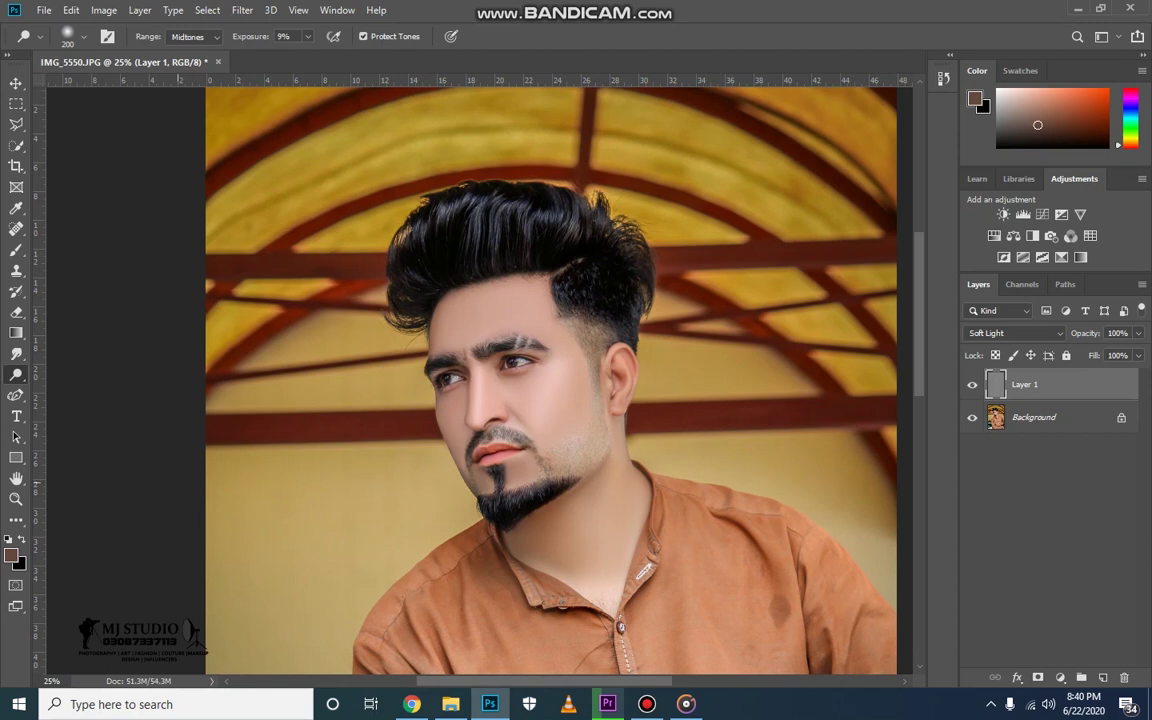
- Refine the dodged highlights on the face with a smaller brush
key("ctrl+plus")
key("bracketleft")
key("bracketleft")
key("bracketright")
key("bracketright")
key("bracketleft")
key("bracketleft")
key("bracketleft")
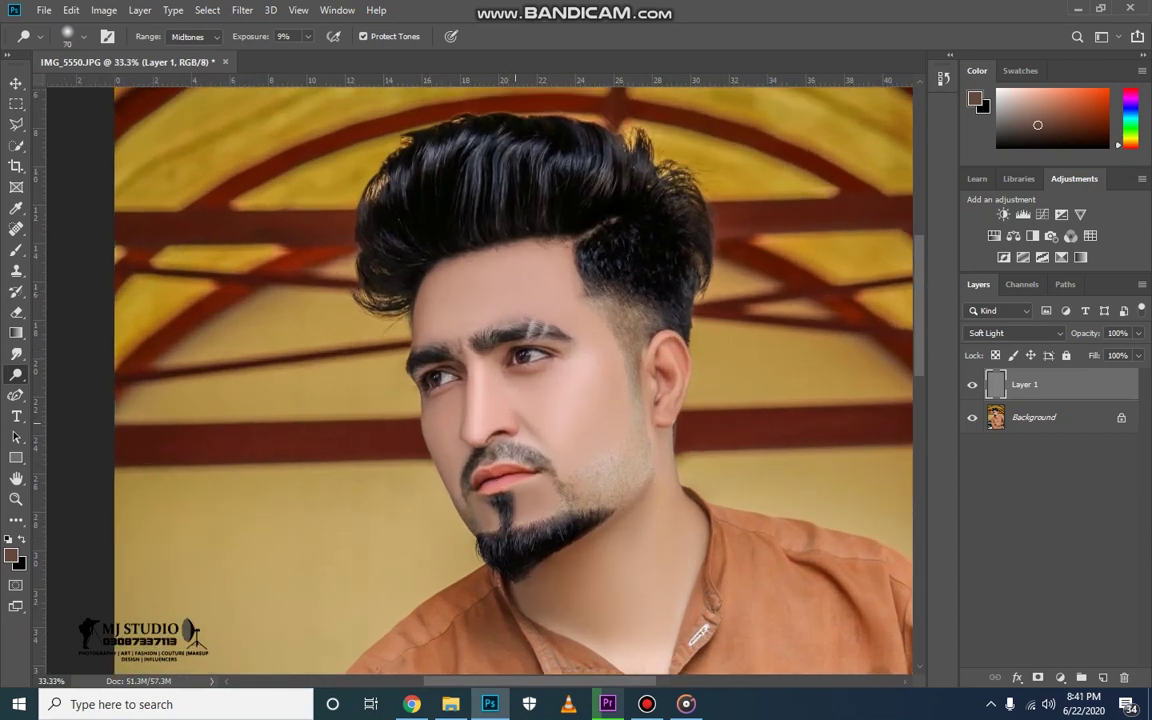
key("bracketleft")
key("bracketleft")
key("ctrl+plus")
key("ctrl+plus")
key("bracketleft")
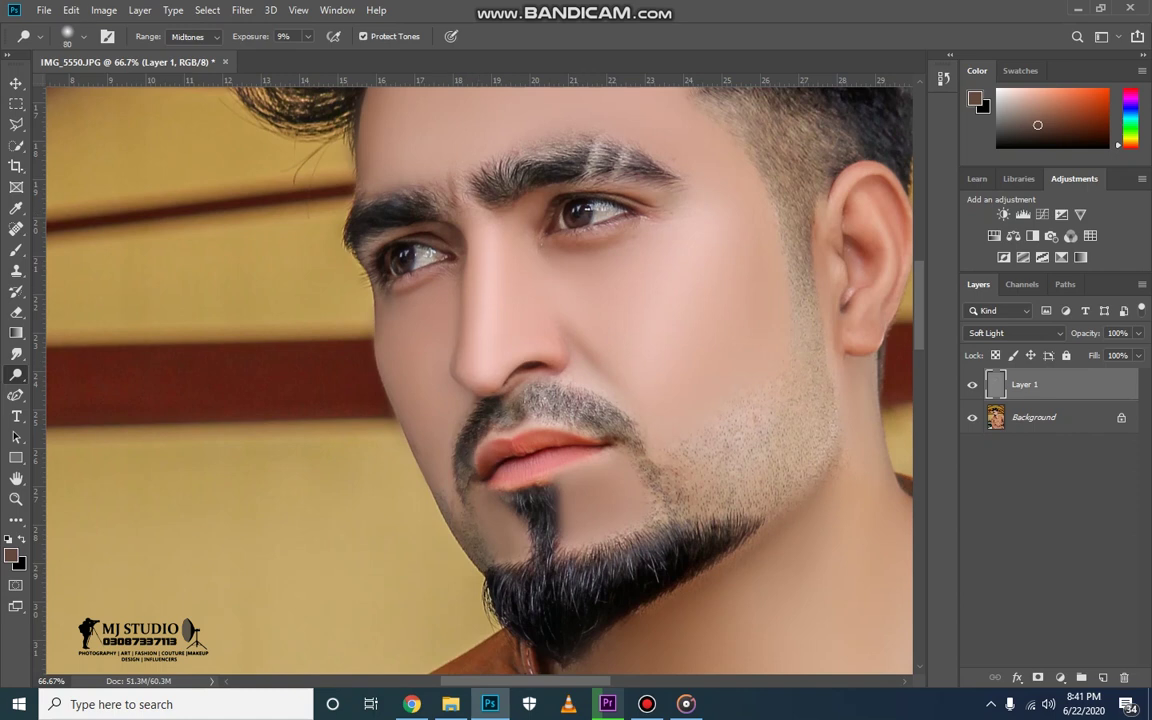
- Duplicate the Background and move the copy to the top of the layer stack
key("ctrl+j")
key("ctrl+shift+bracketright")
key("ctrl+bracketleft")
key("ctrl+bracketright")
left_click(1060, 677)
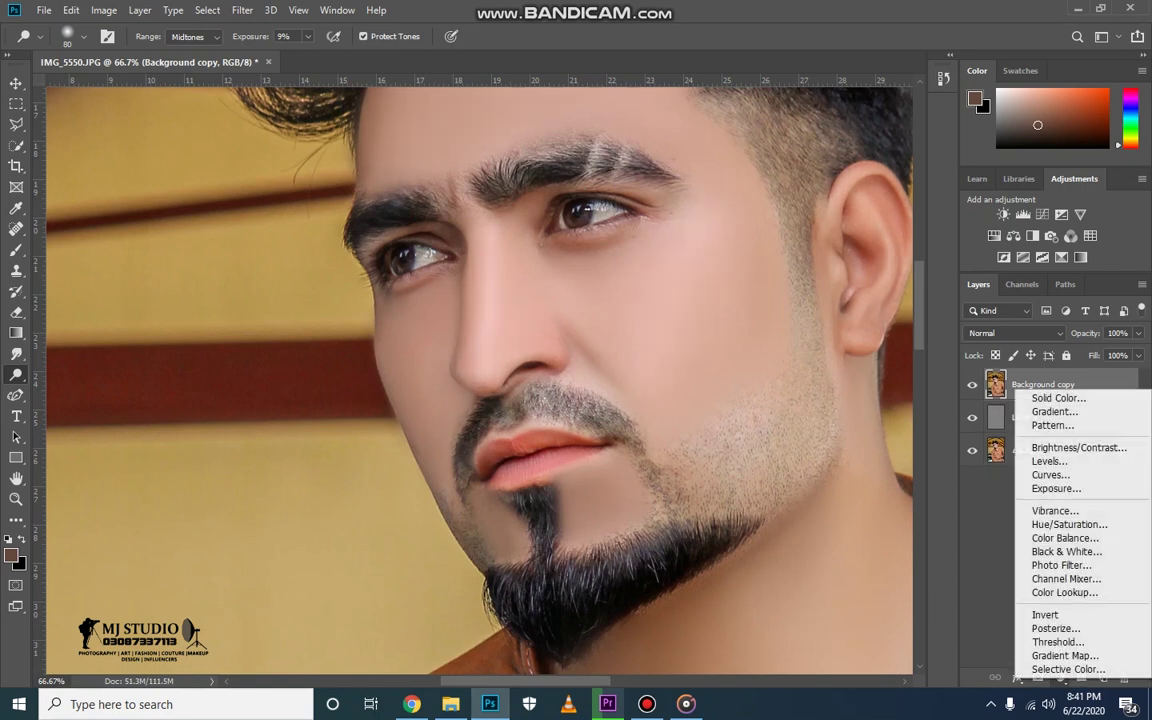
left_click(943, 77)
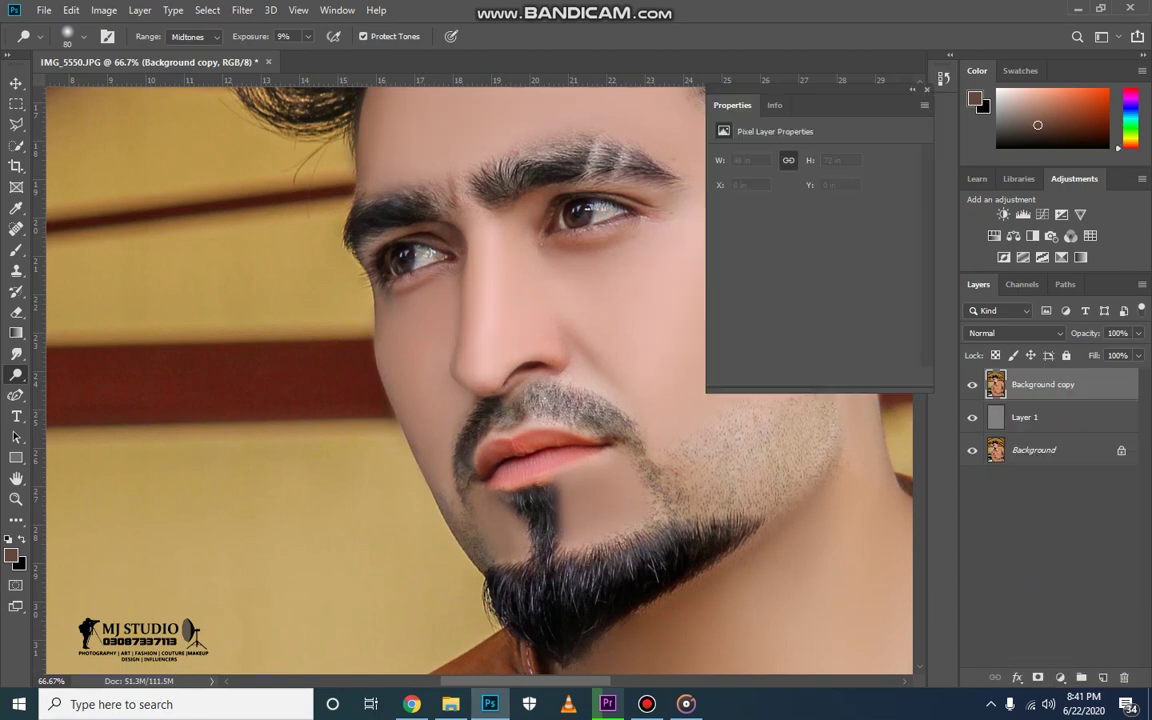
left_click(845, 159)
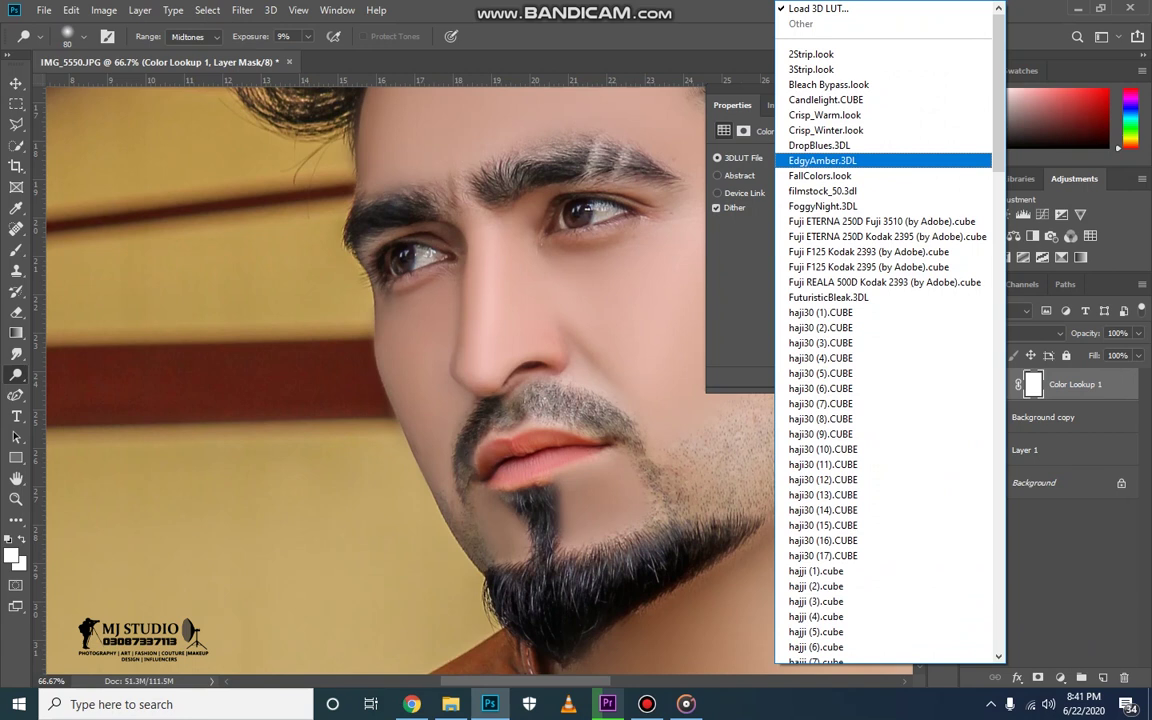
key("Escape")
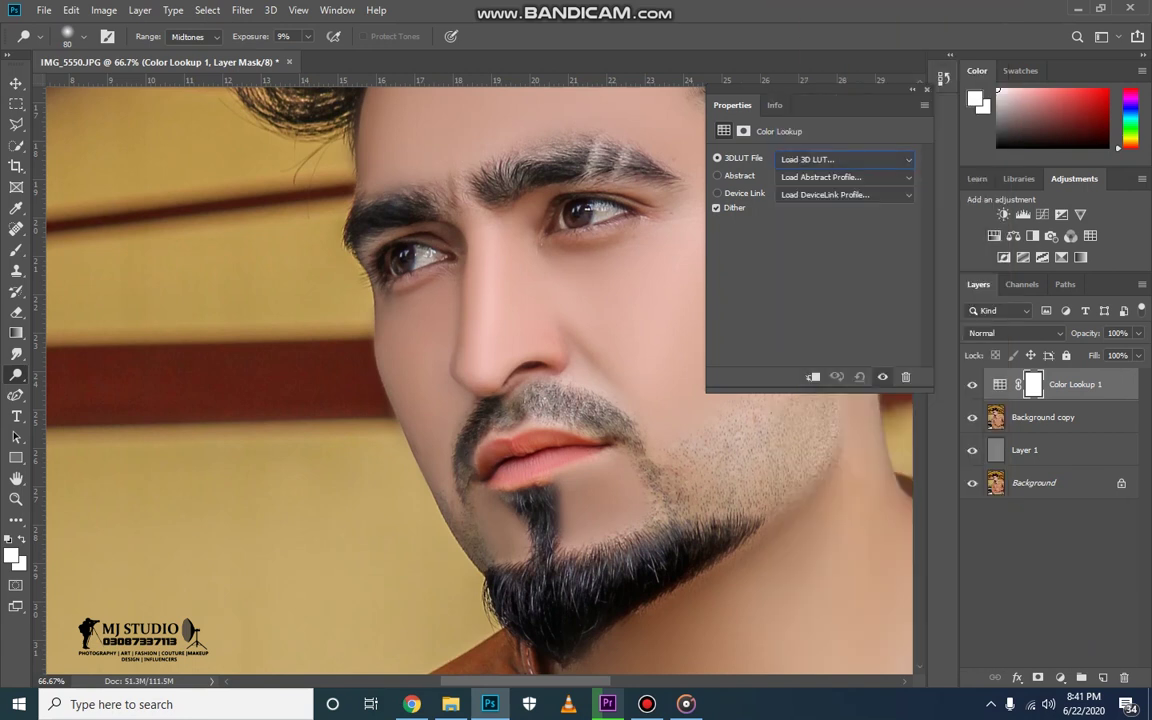
key("Escape")
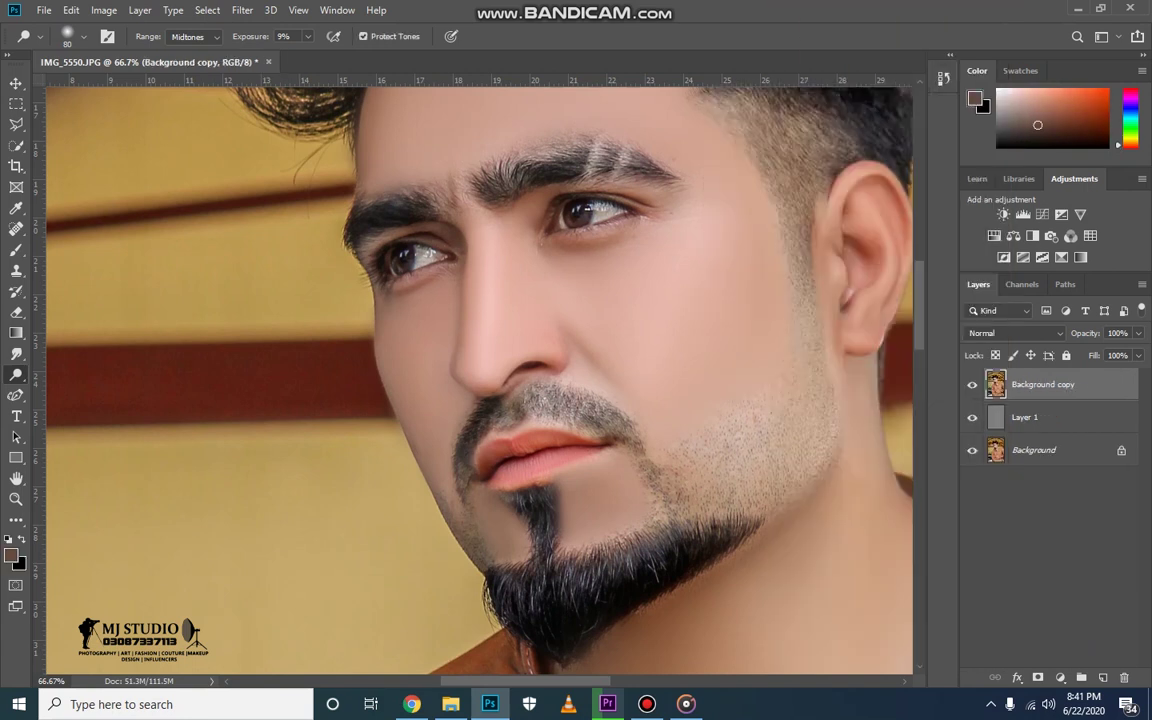
key("ctrl+minus")
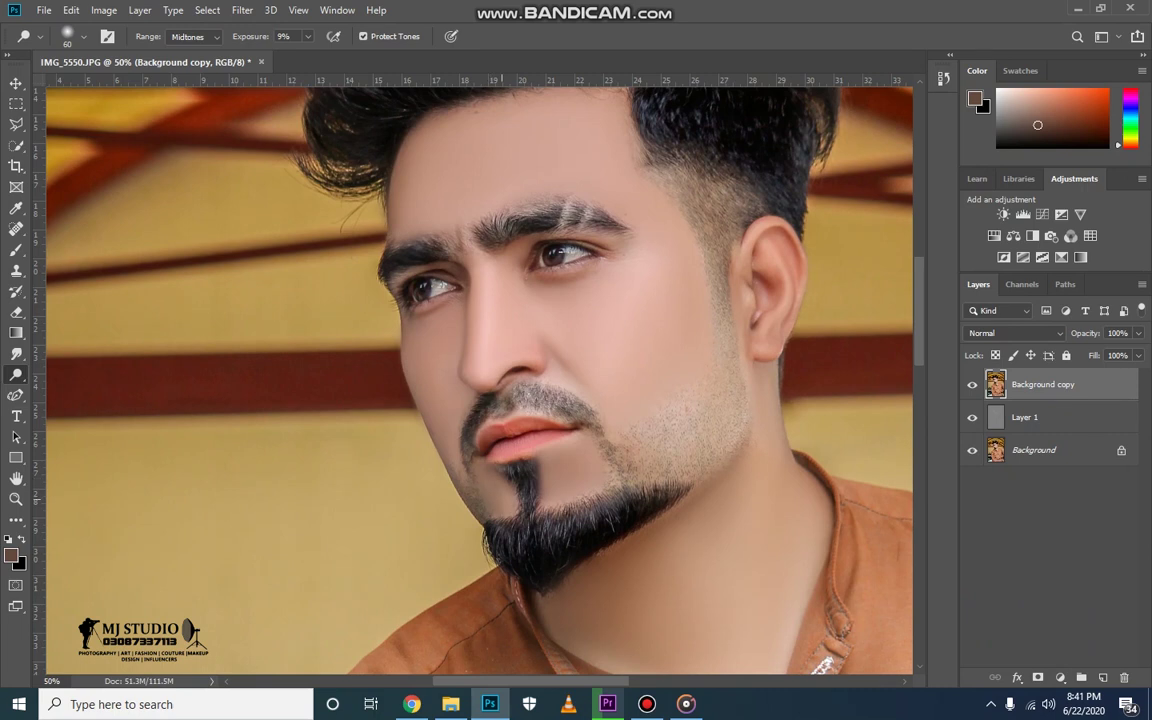
- Zoom in on the eye and fine-tune the Dodge brush size for brightening the irises at 200%
key("bracketleft")
key("ctrl+plus")
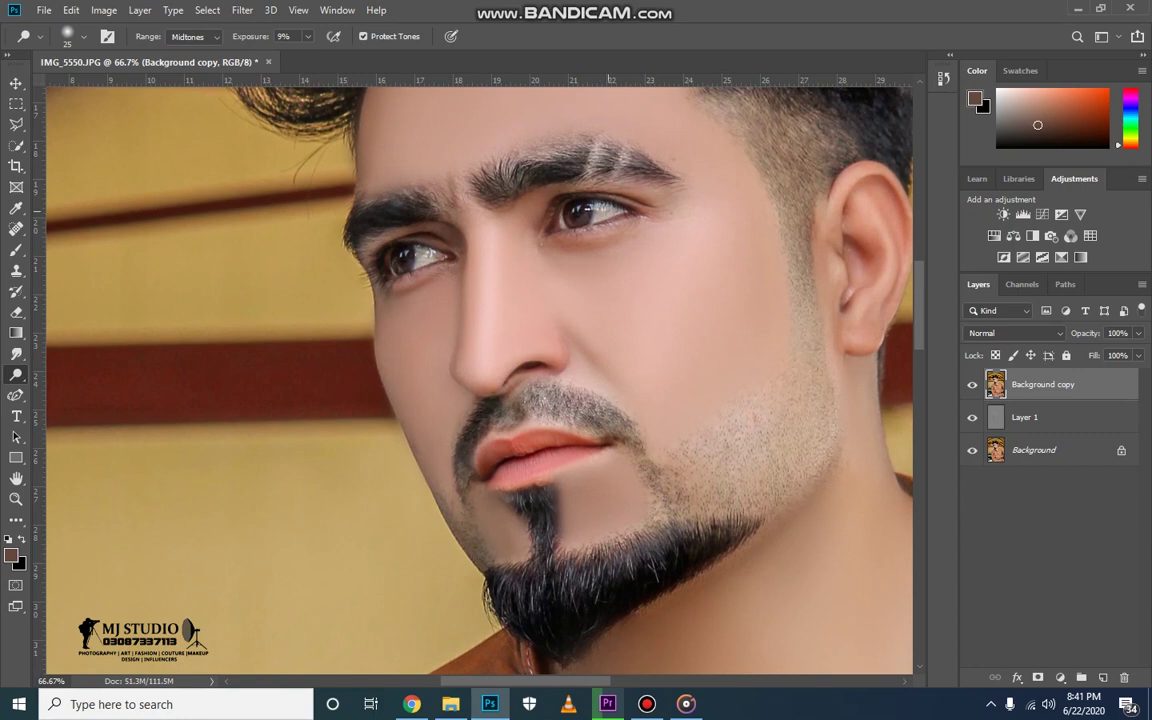
key("ctrl+plus")
scroll(480, 380, "up", 5)
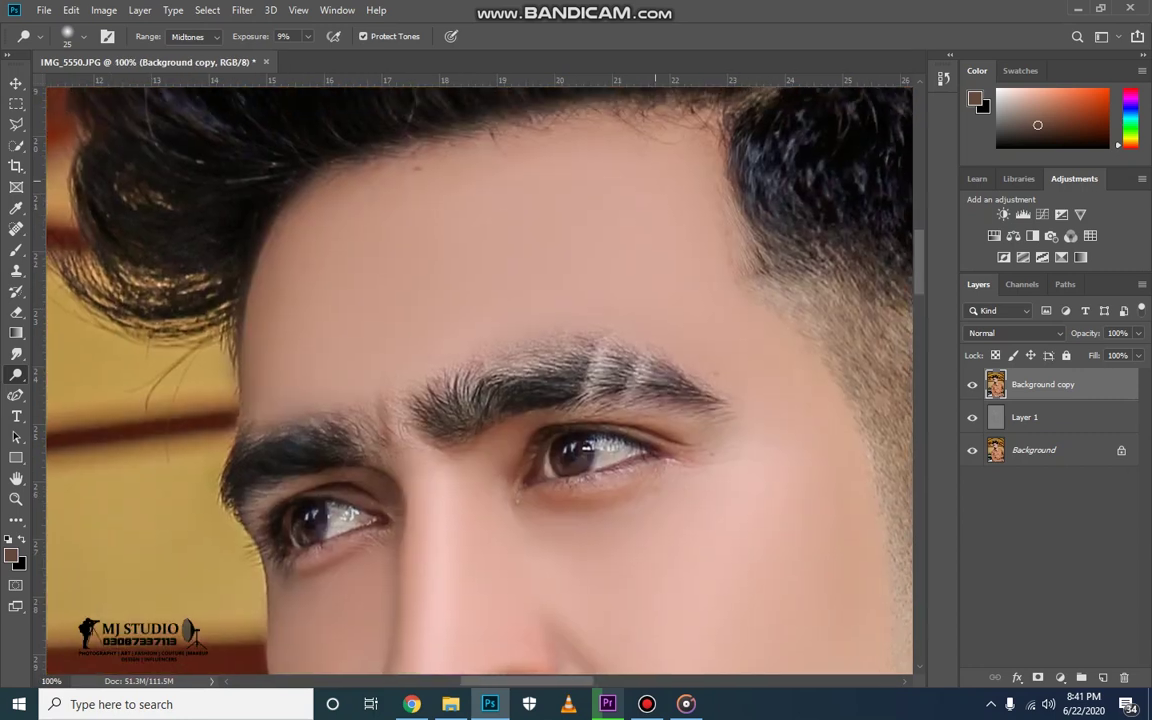
scroll(480, 380, "up", 1)
key("ctrl+plus")
key("bracketleft")
key("bracketleft")
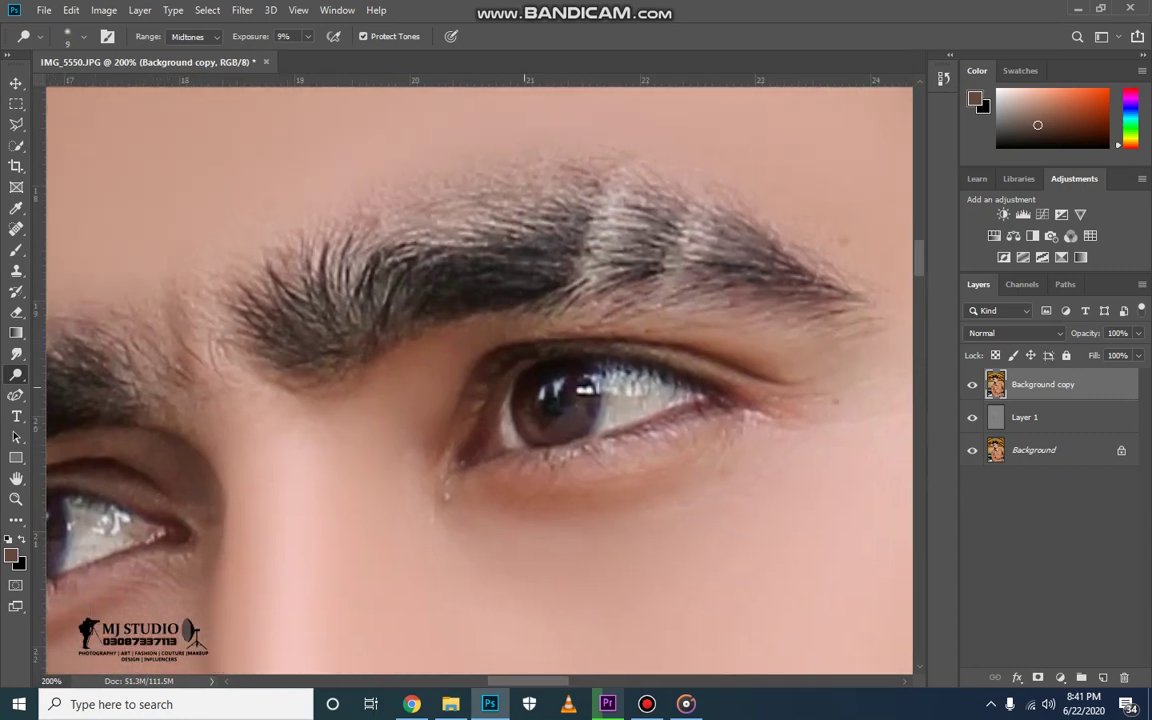
key("bracketright")
key("bracketright")
key("bracketleft")
key("bracketleft")
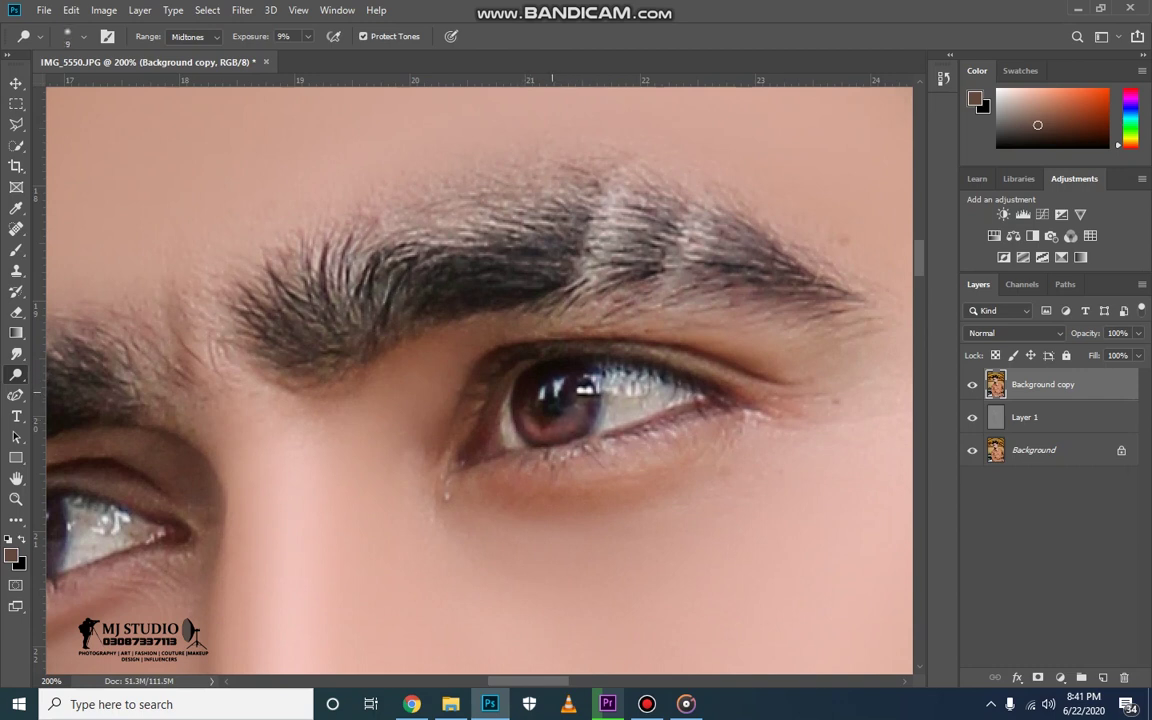
key("bracketright")
key("bracketright")
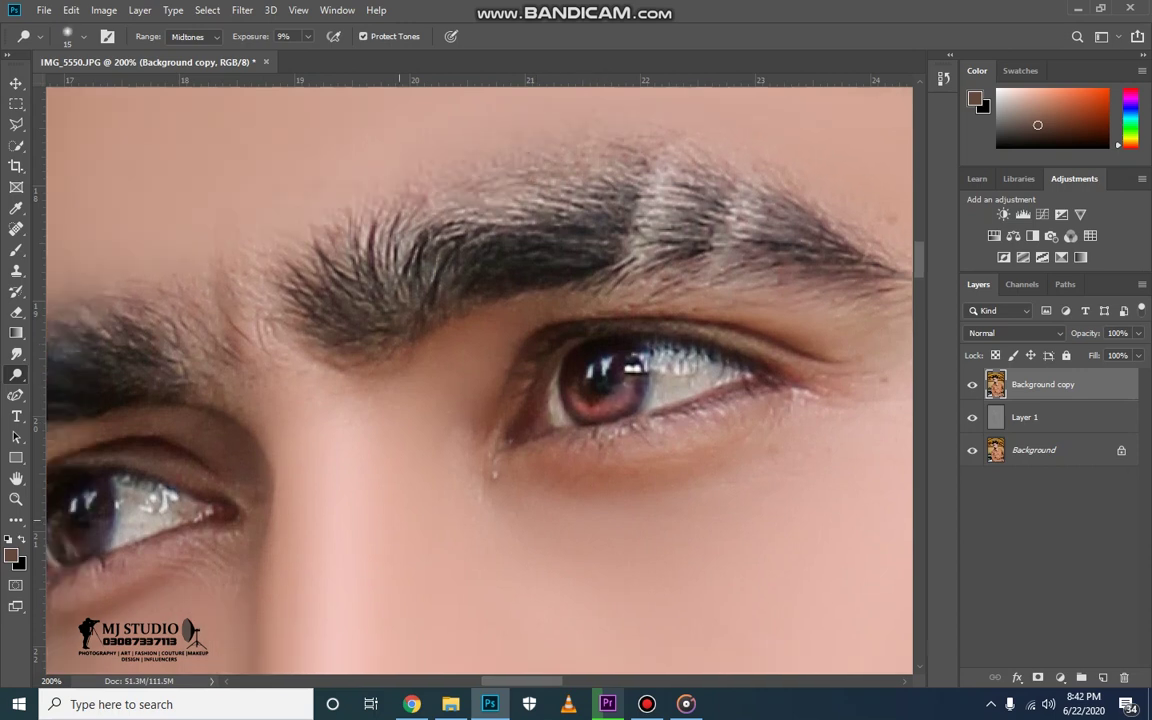
- Select the grey Soft Light layer and switch to the Burn tool
scroll(583, 390, "left", 10)
scroll(520, 410, "down", 2)
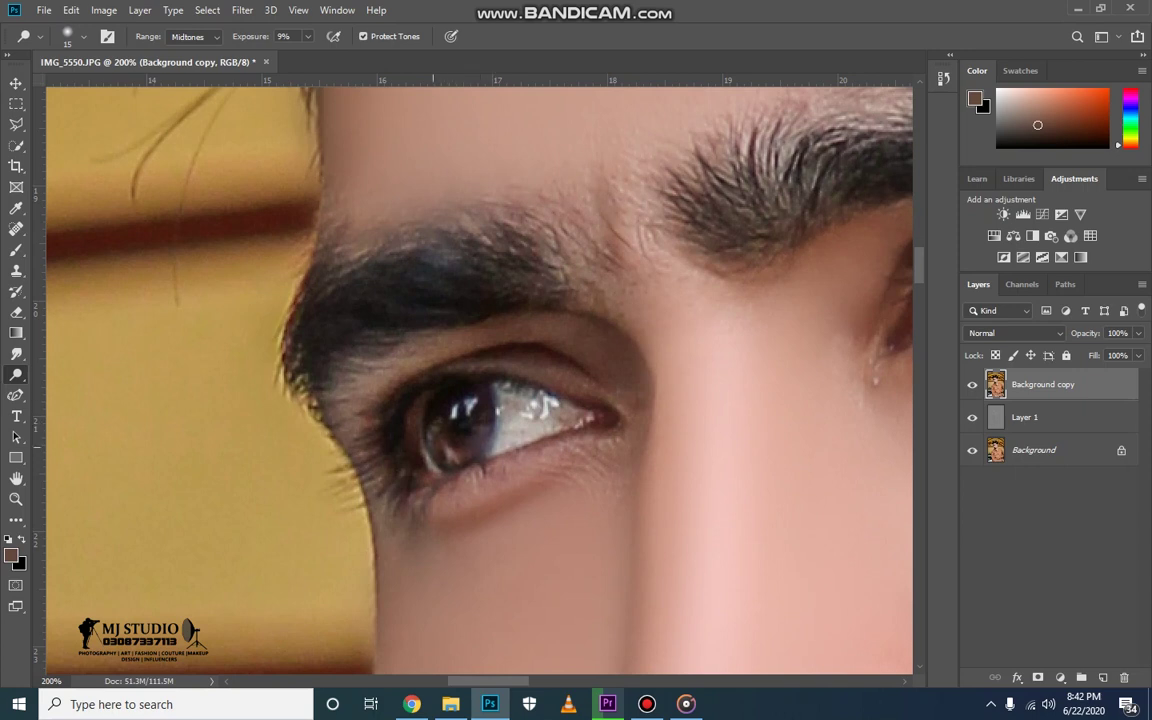
scroll(492, 375, "down", 2)
scroll(492, 375, "down", 2)
scroll(492, 375, "down", 2)
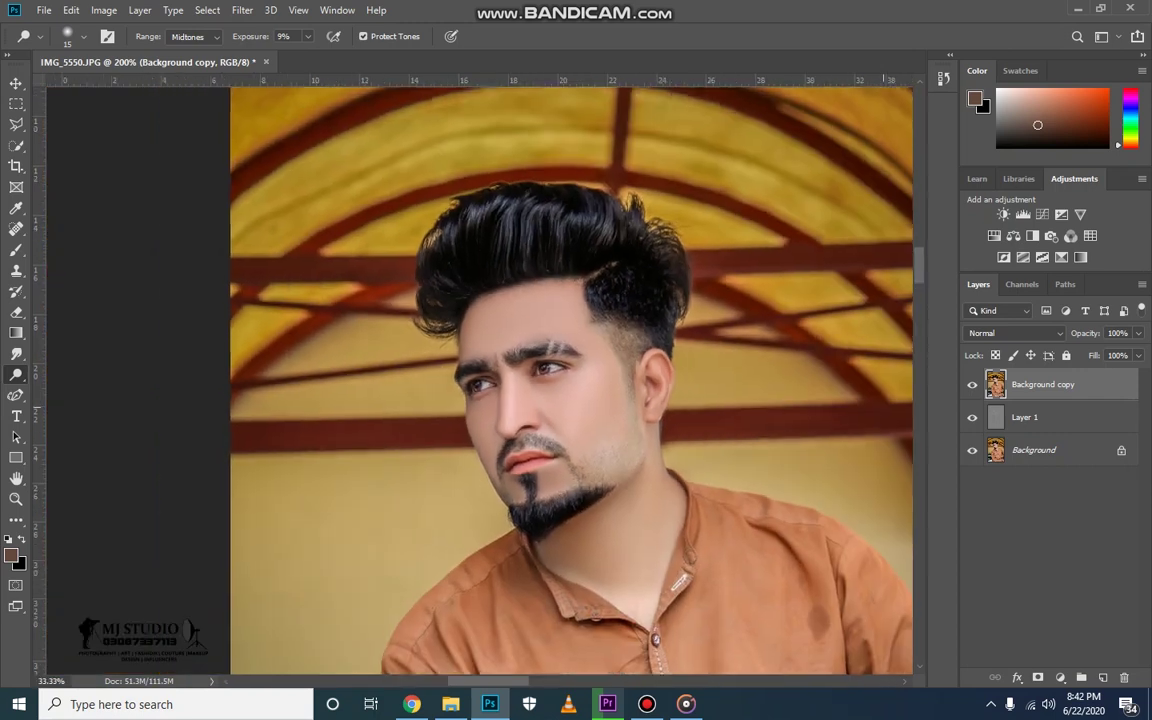
scroll(492, 375, "down", 2)
scroll(492, 375, "down", 1)
left_click(1025, 417)
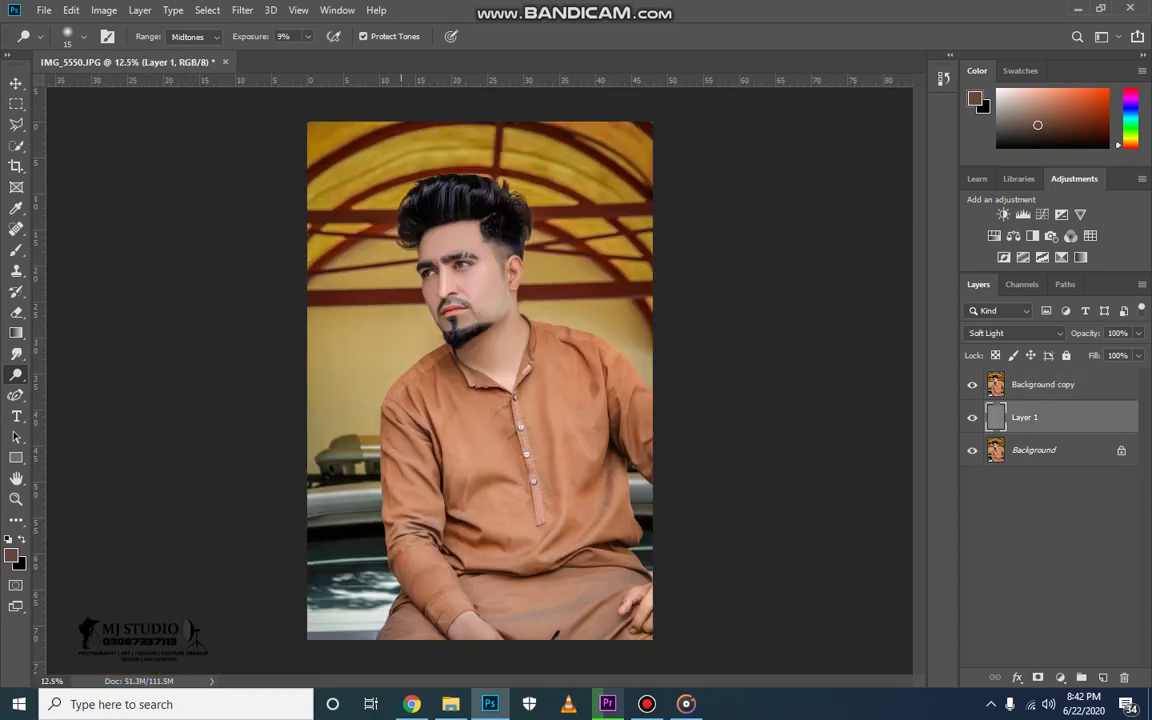
right_click(16, 353)
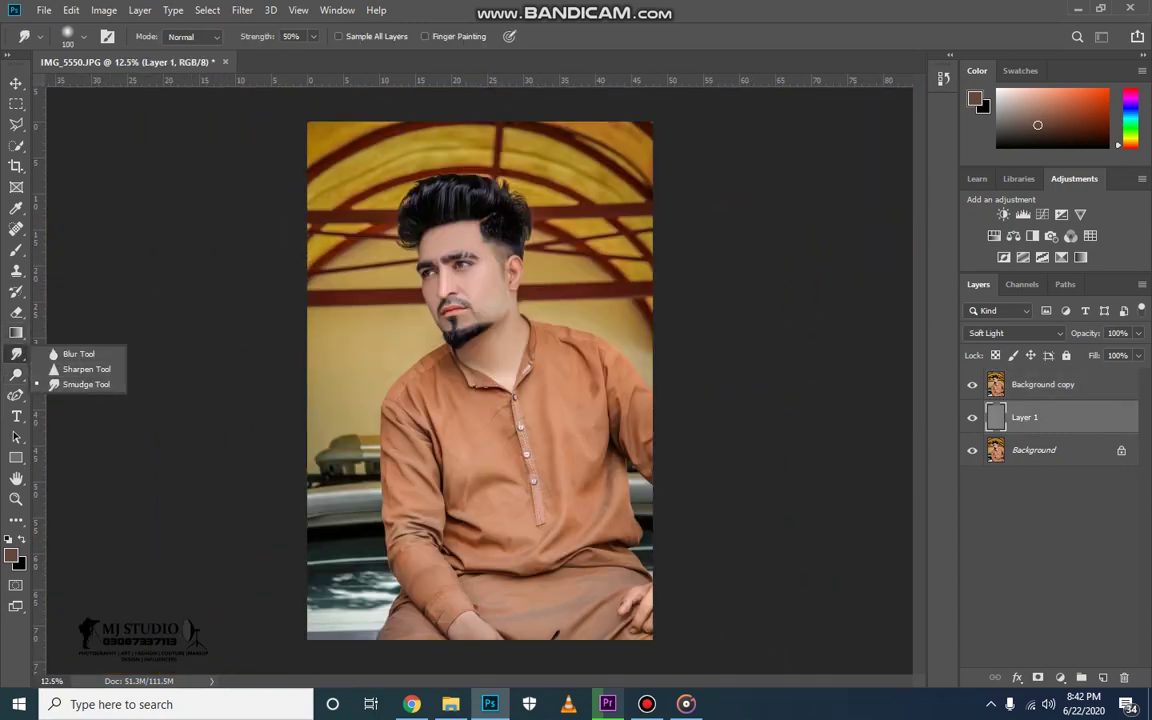
right_click(16, 374)
left_click(80, 389)
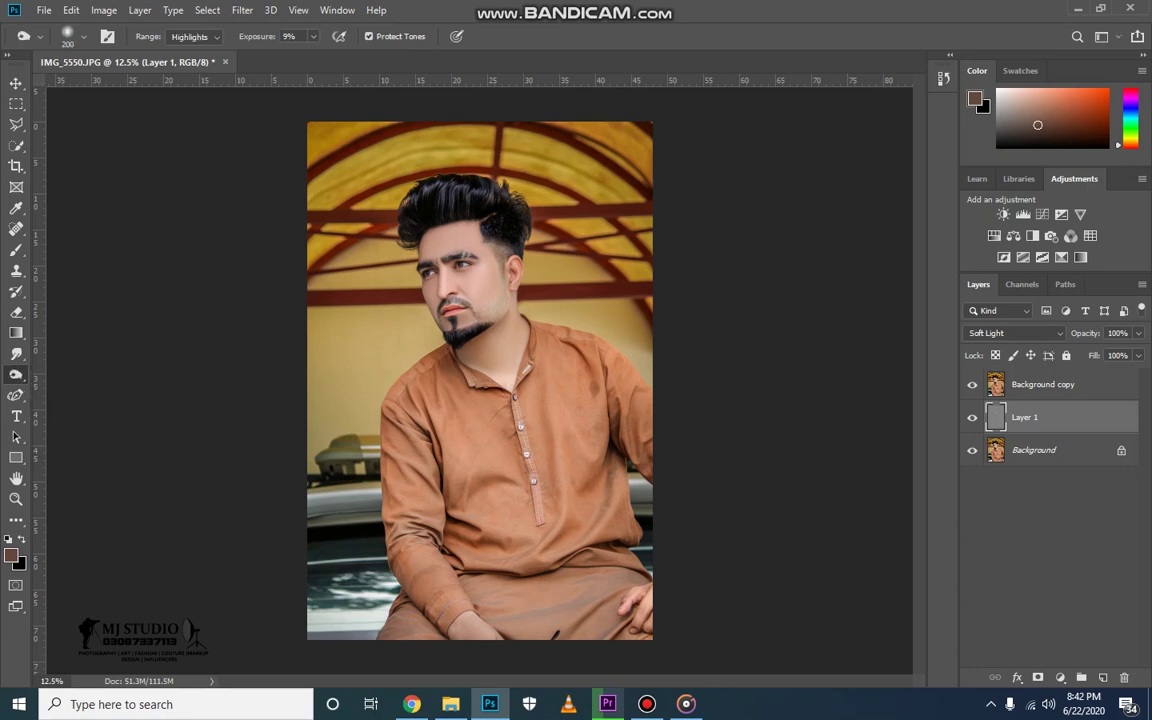
- Move the grey layer above Background copy and shrink the Burn brush
scroll(446, 160, "up", 1)
scroll(446, 160, "up", 1)
key("ctrl+bracketright")
scroll(438, 439, "up", 1)
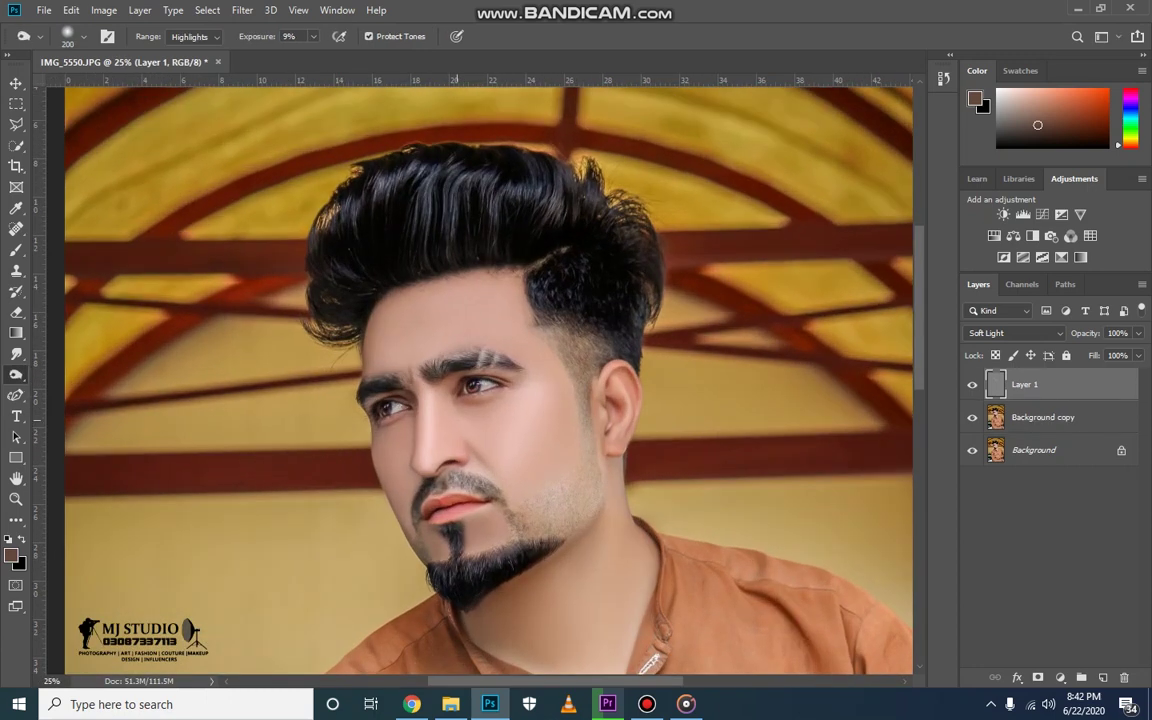
scroll(438, 439, "up", 1)
scroll(438, 439, "up", 1)
key("bracketleft")
key("bracketleft")
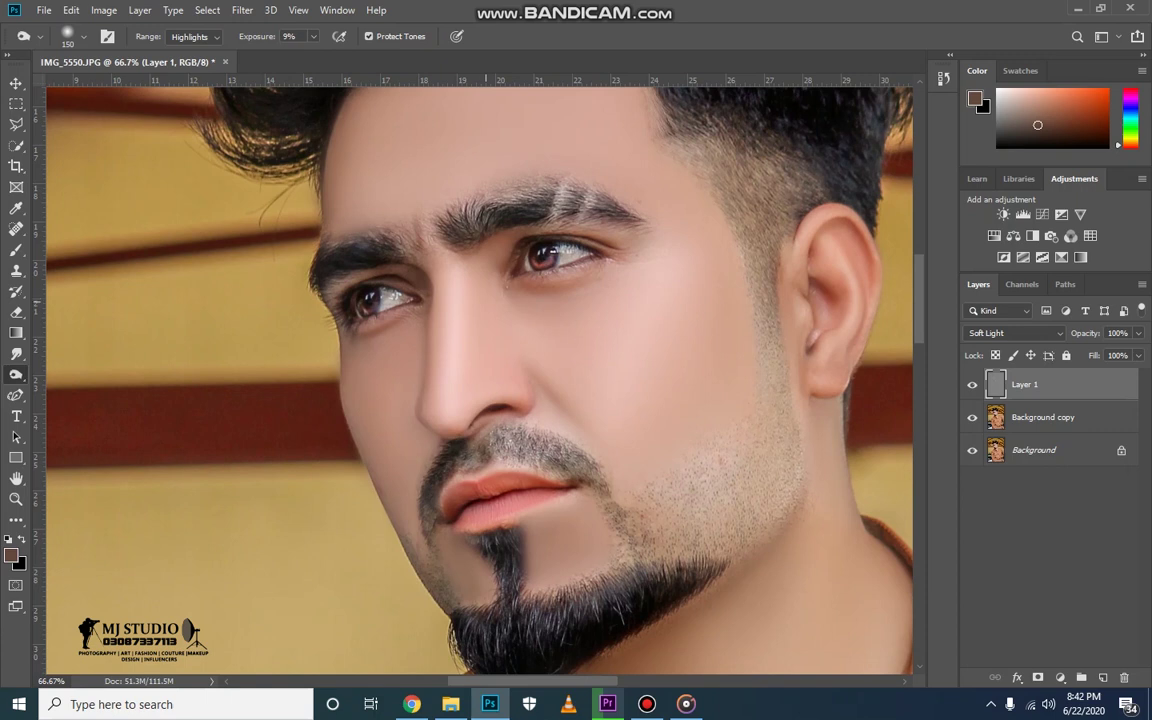
key("bracketleft")
key("bracketright")
key("bracketleft")
- Set the Burn tool's tonal range to Midtones
left_click(193, 36)
left_click(184, 50)
left_click(184, 74)
left_click(193, 36)
left_click(185, 62)
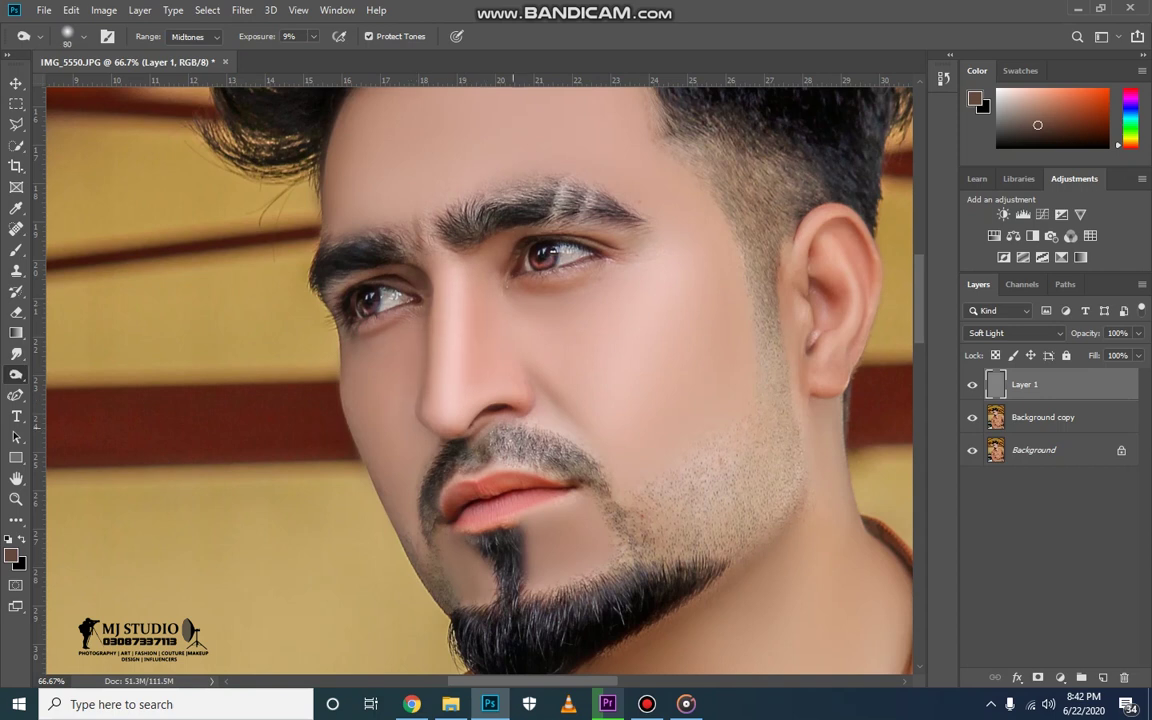
- Resize the Burn brush to darken facial shading, then zoom out to the whole photo
scroll(540, 380, "up", 3)
key("]")
scroll(480, 380, "down", 3)
key("]")
key("]")
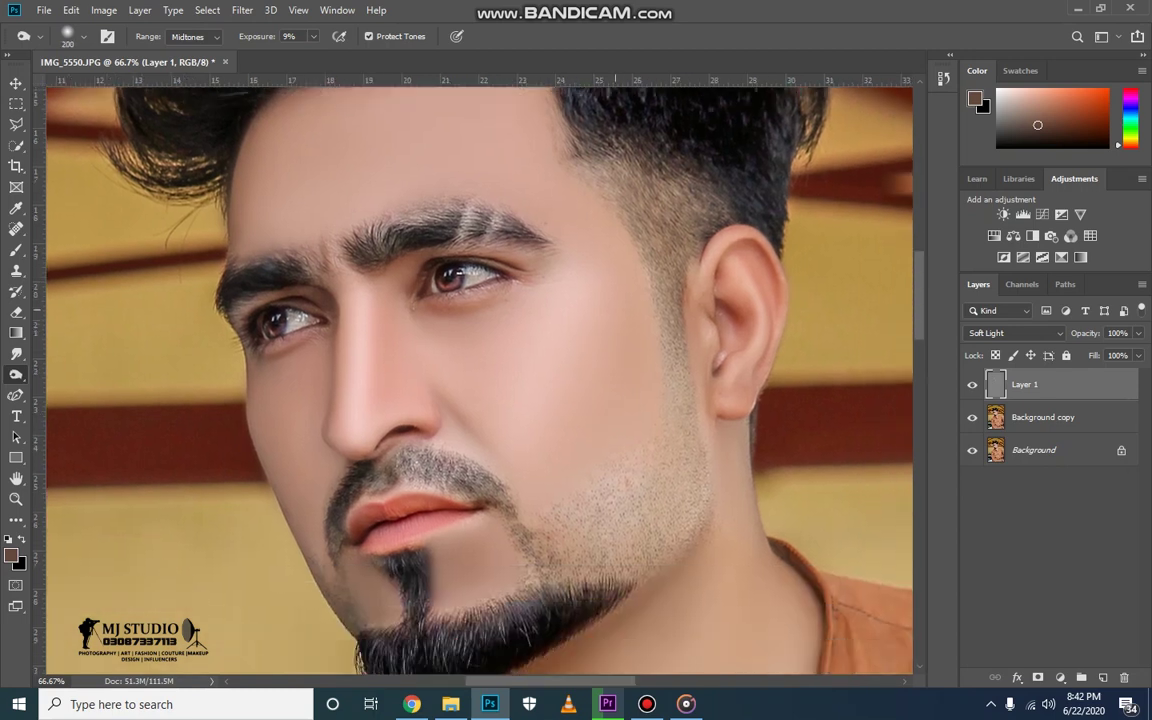
key("bracketleft")
key("ctrl+minus")
key("ctrl+minus")
key("ctrl+minus")
key("ctrl+minus")
key("ctrl+minus")
key("ctrl+minus")
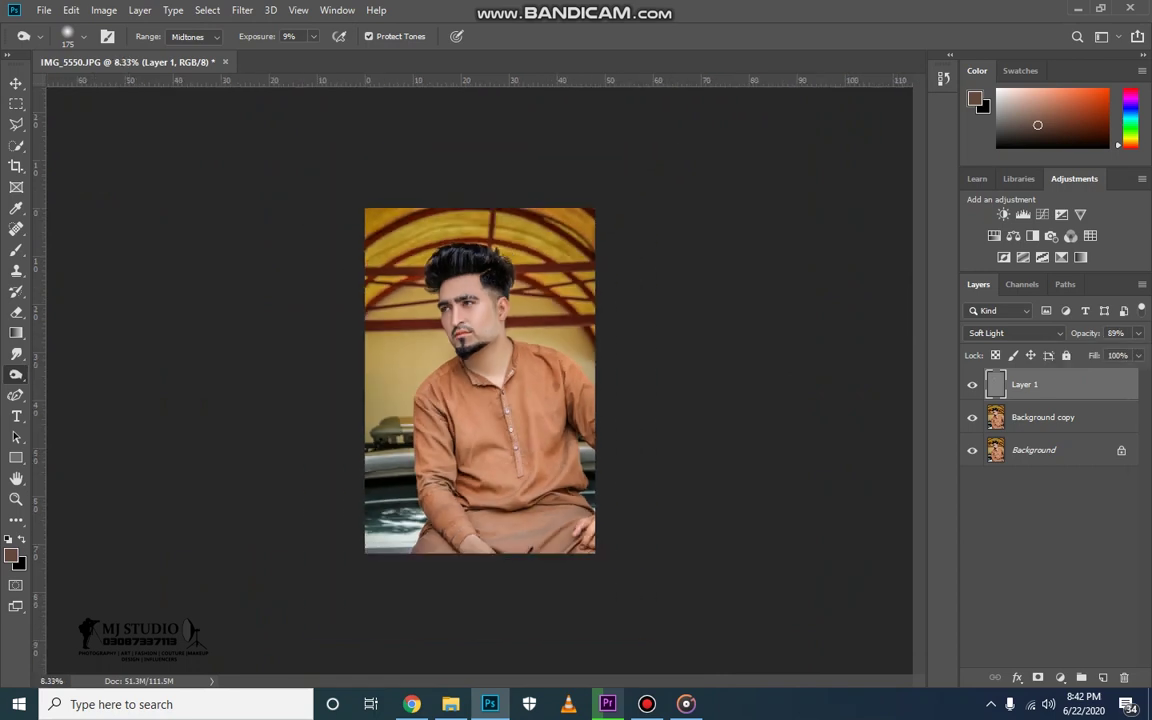
- Flatten the image into one Background layer and save it
right_click(1000, 440)
left_click(1045, 587)
key("ctrl+s")
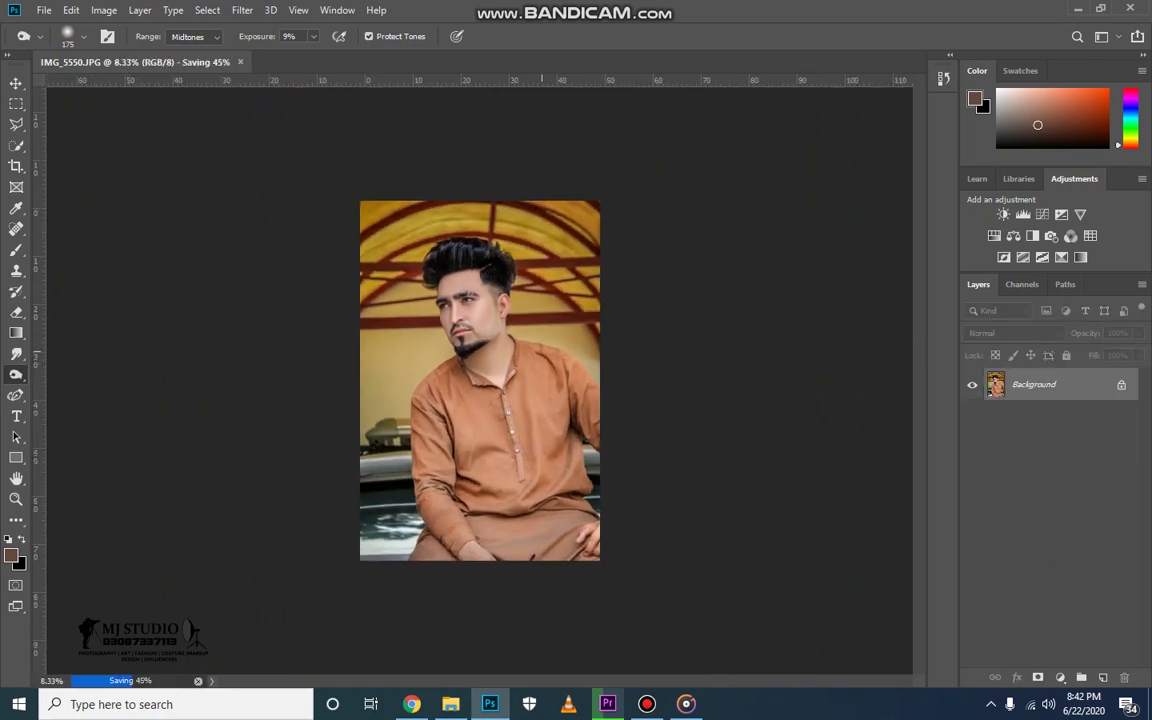
- Duplicate the background and apply Reduce Noise with Strength 7 and Sharpen Details 34
key("ctrl+plus")
key("ctrl+plus")
key("ctrl+j")
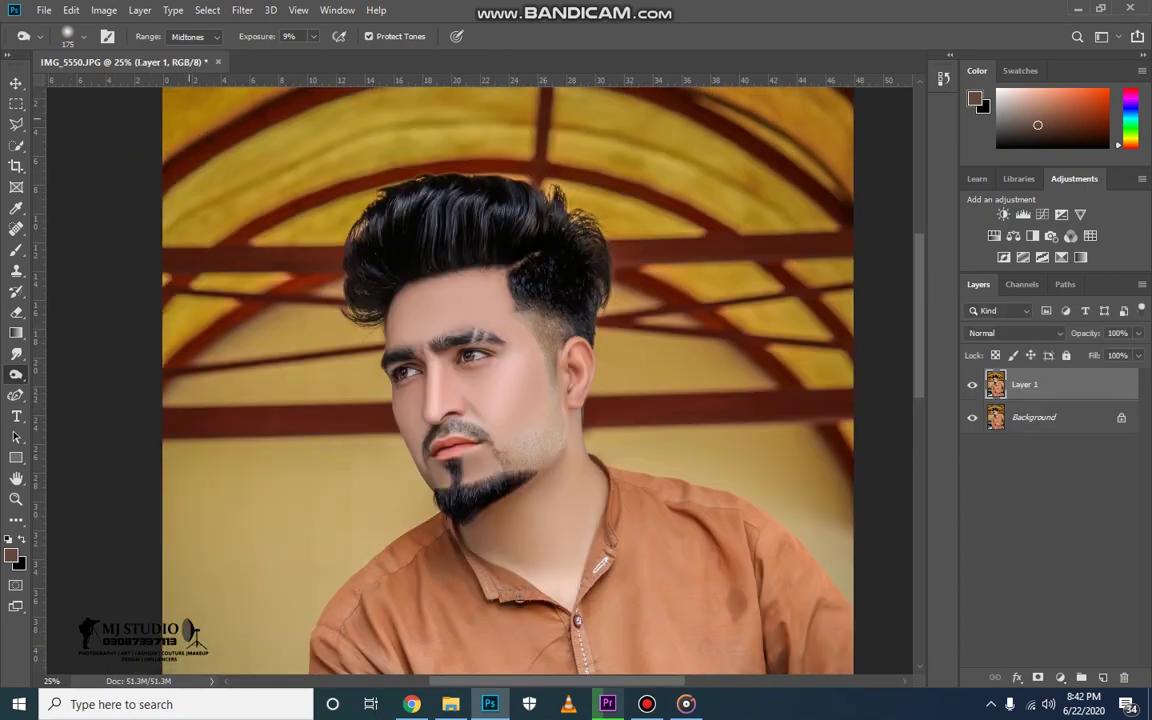
left_click(242, 10)
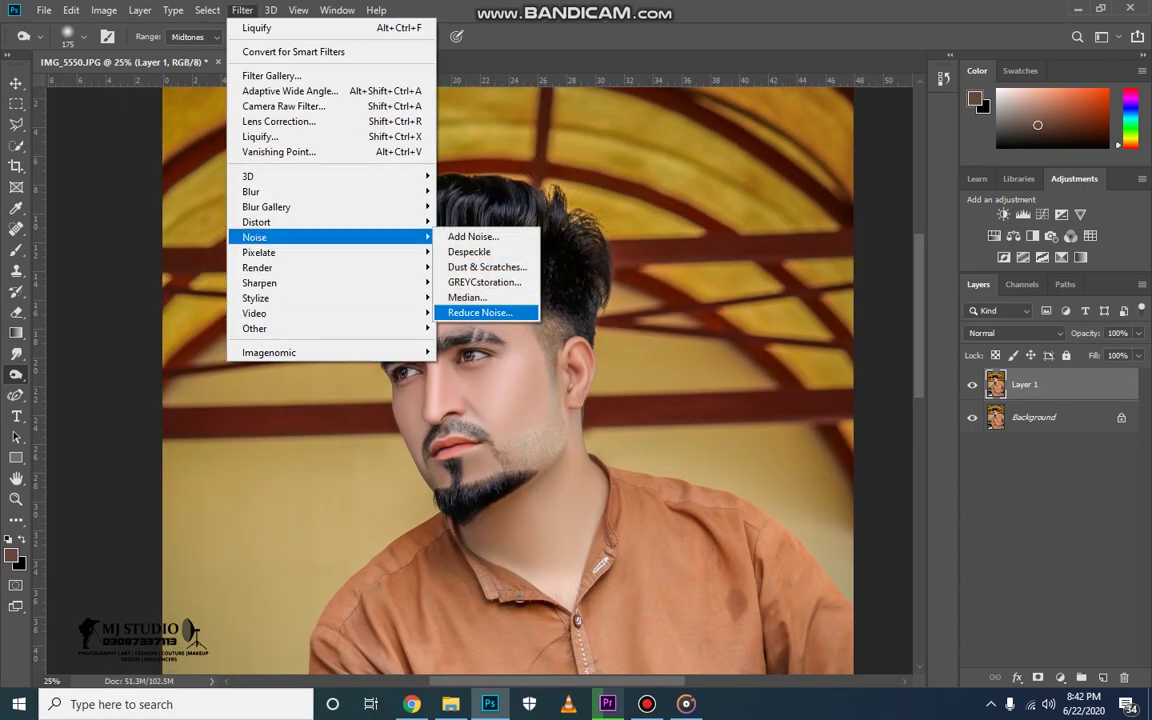
left_click(470, 314)
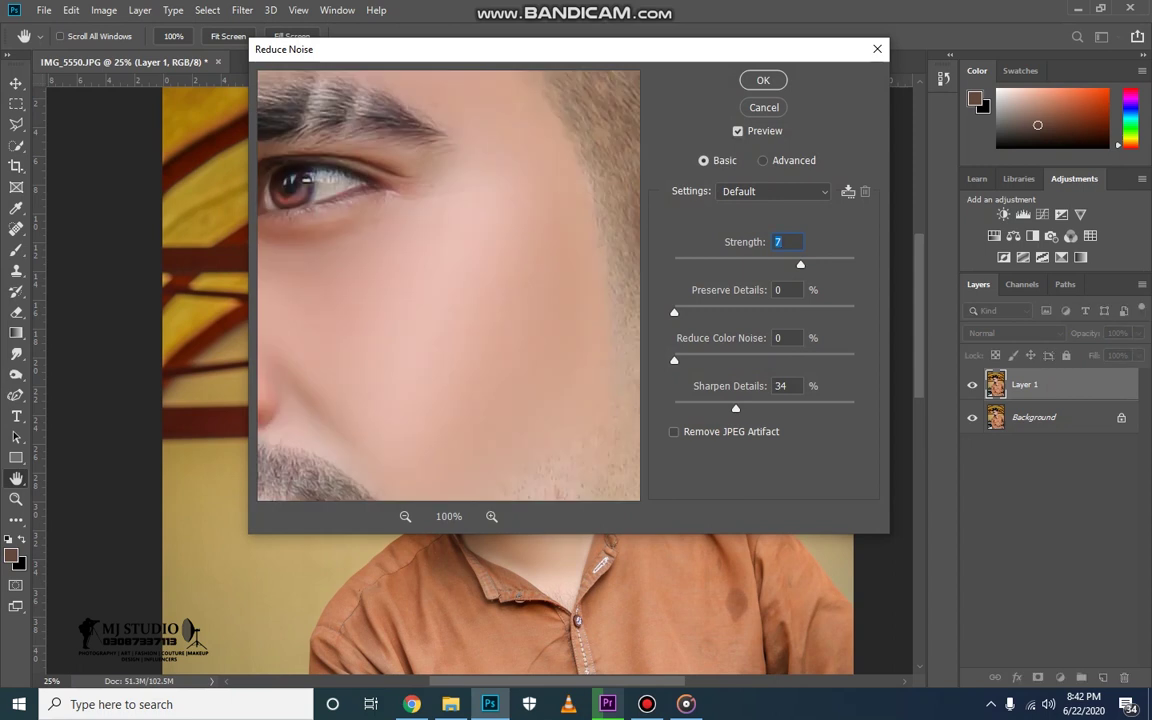
key("Return")
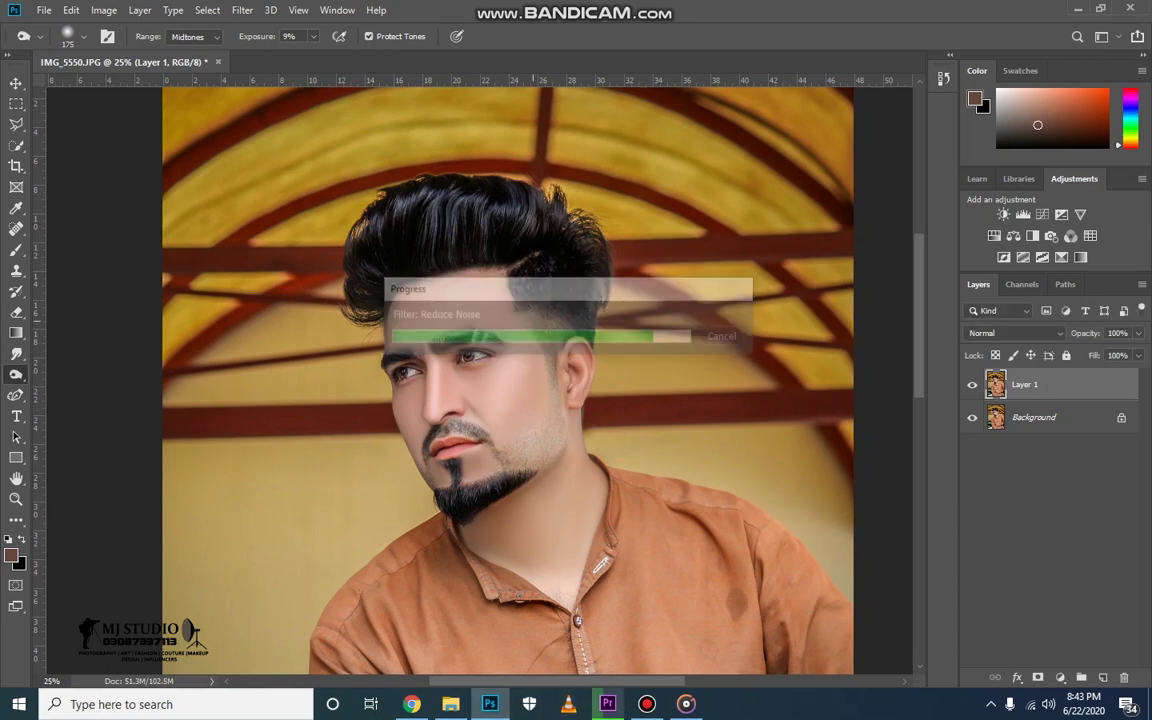
key("ctrl+plus")
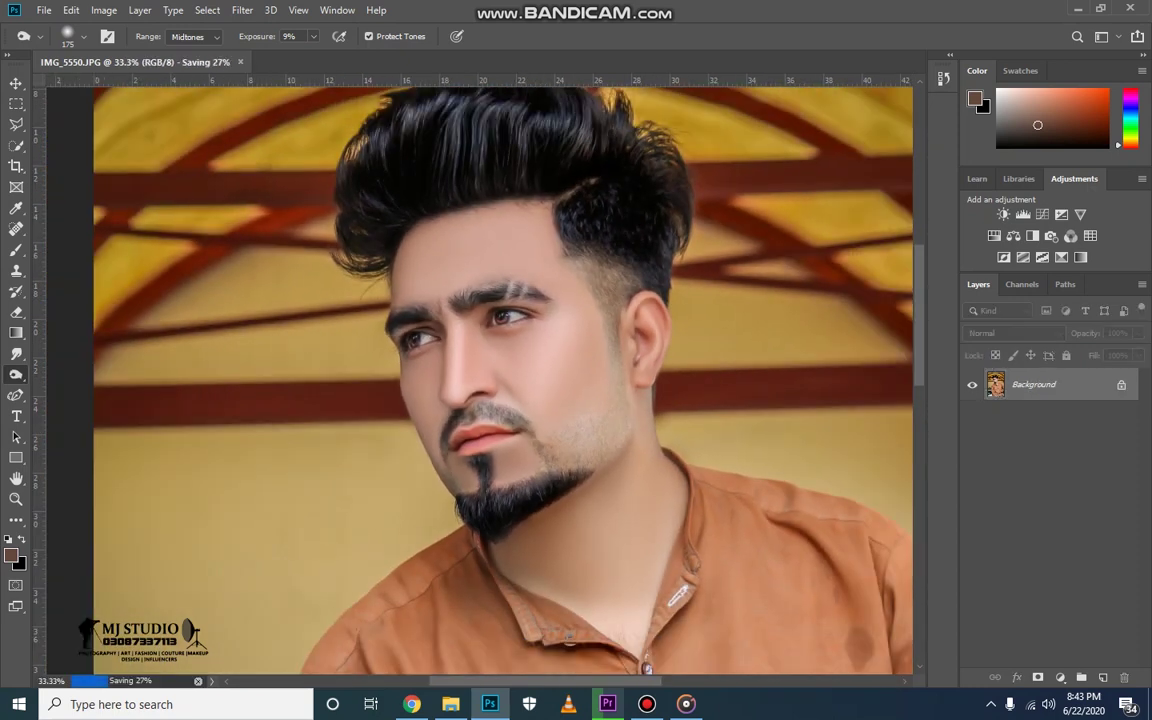
left_click(1015, 333)
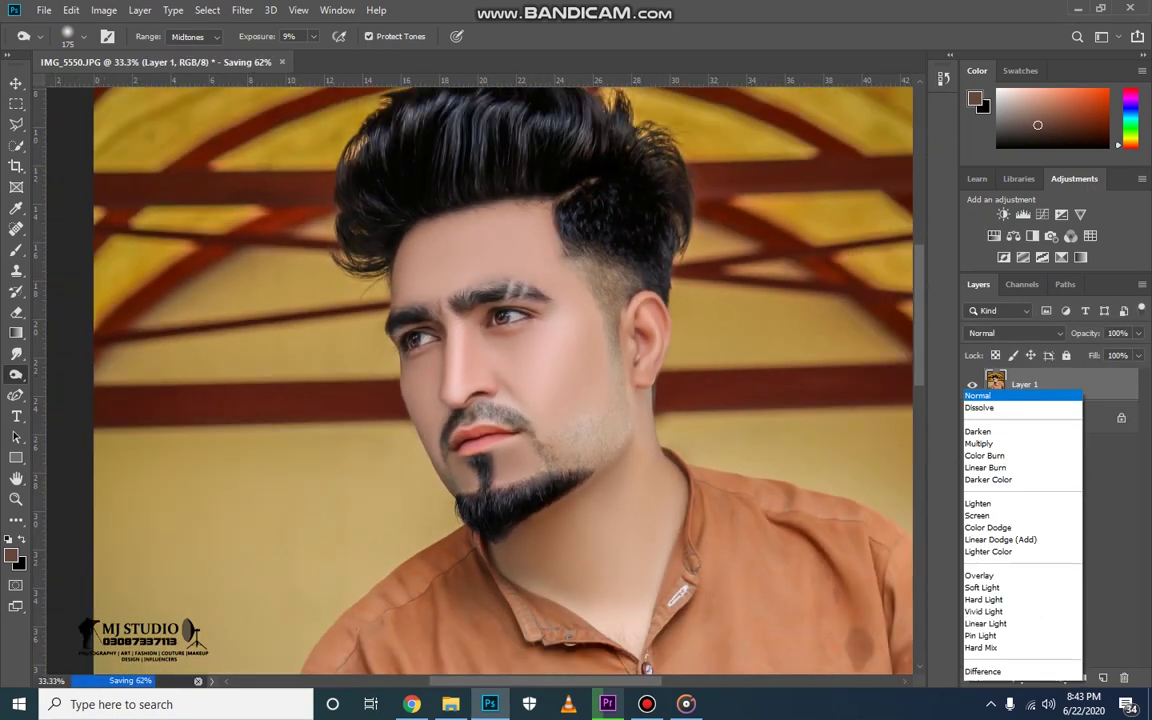
- Set Layer 1 to Hard Light and apply a High Pass filter of 4.3
key("Up")
key("Up")
key("Return")
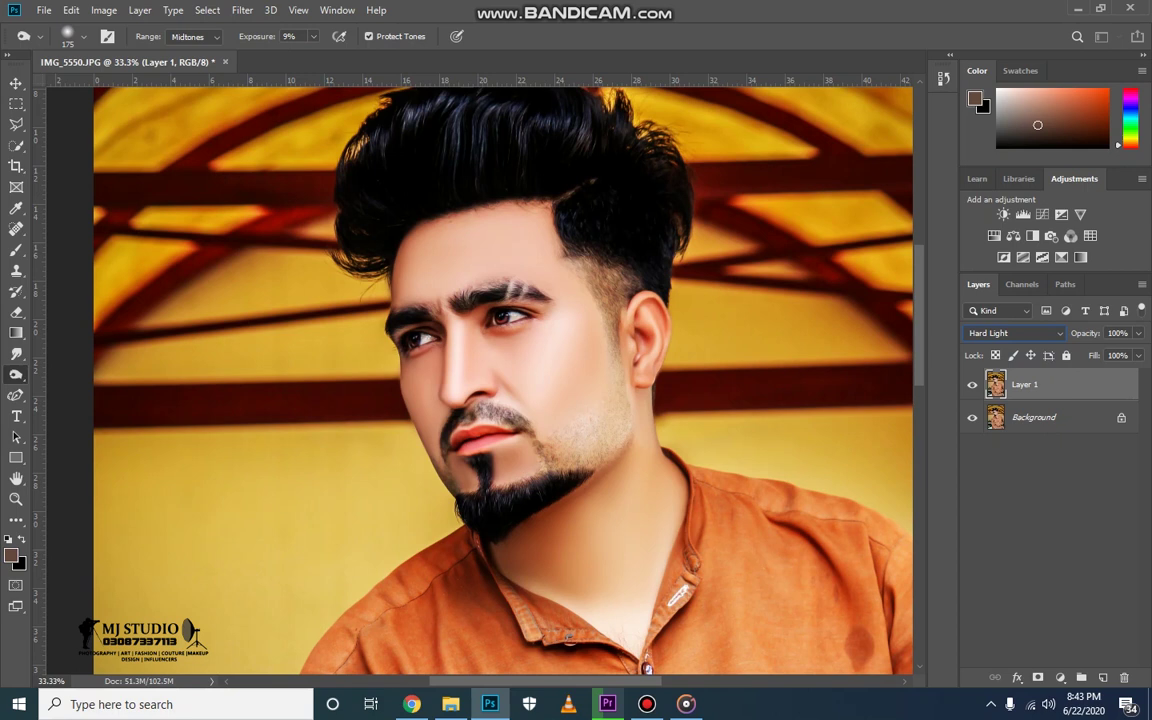
left_click(242, 10)
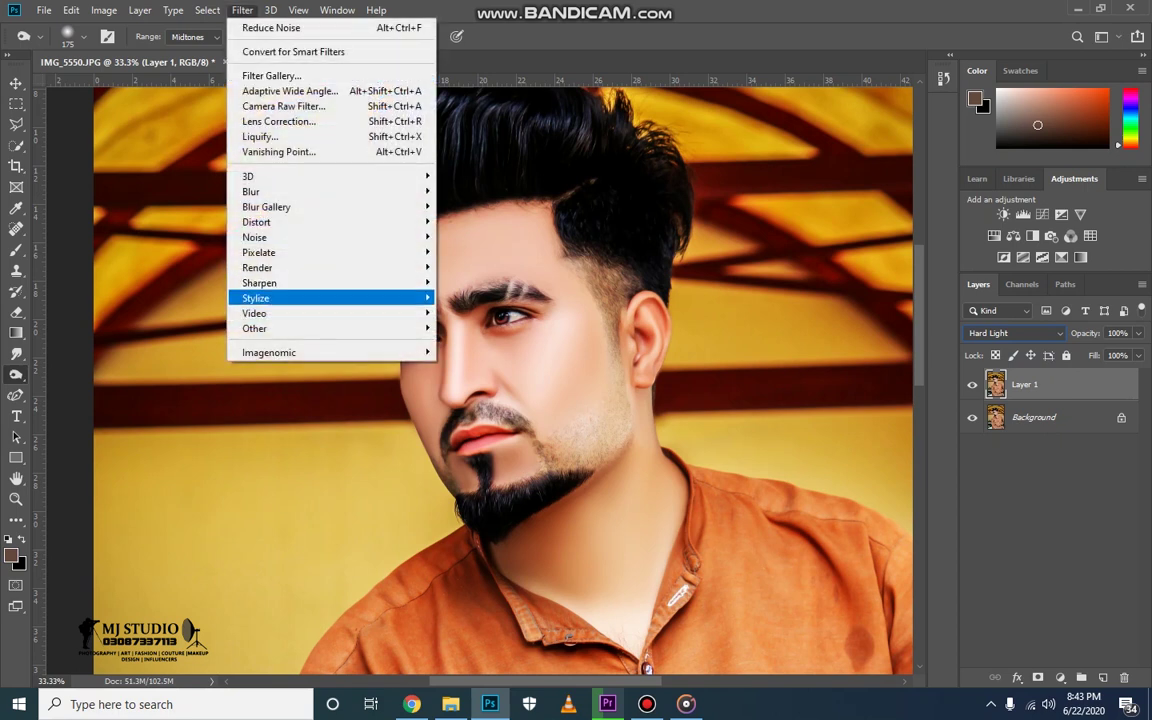
left_click(470, 343)
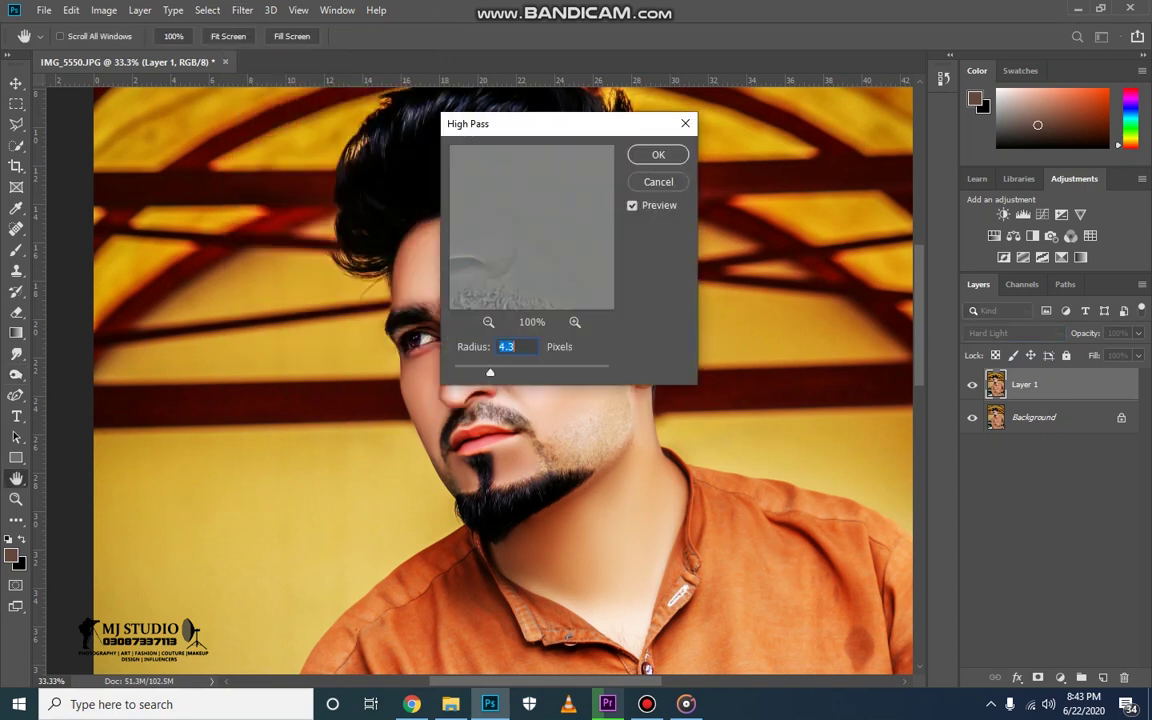
key("ctrl+plus")
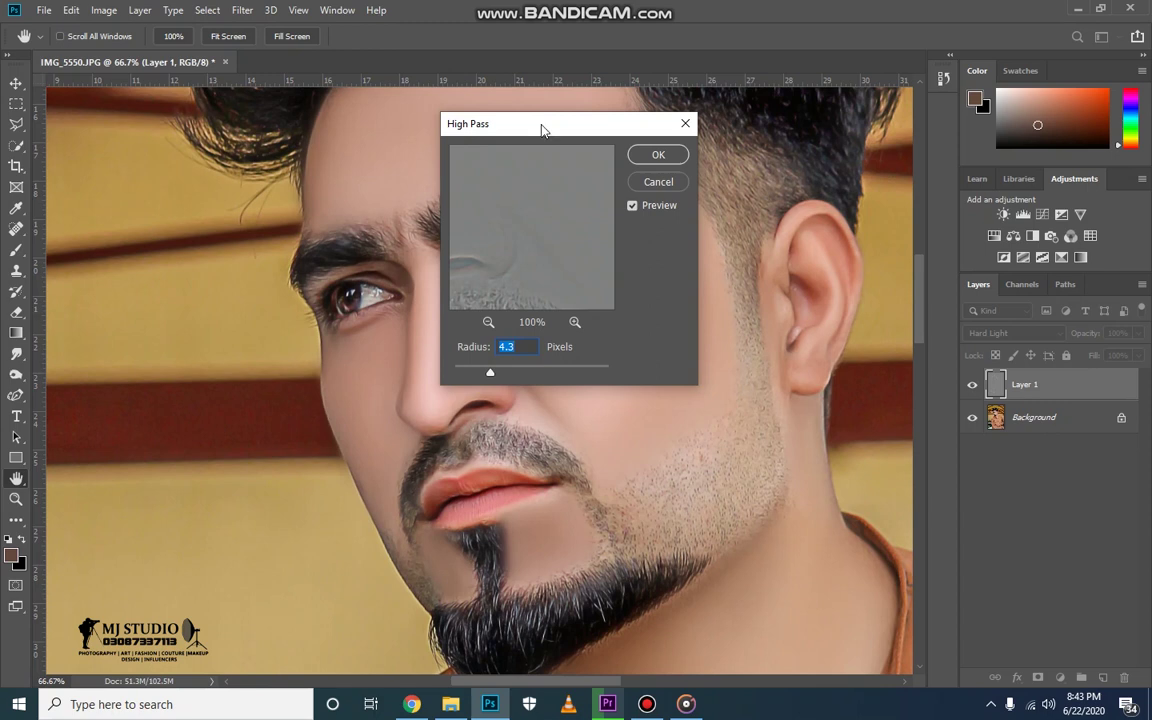
left_click_drag(443, 115, 661, 115)
key("Return")
- Hide the sharpening with a black layer mask and paint it back onto the eyebrow and eye
key("o")
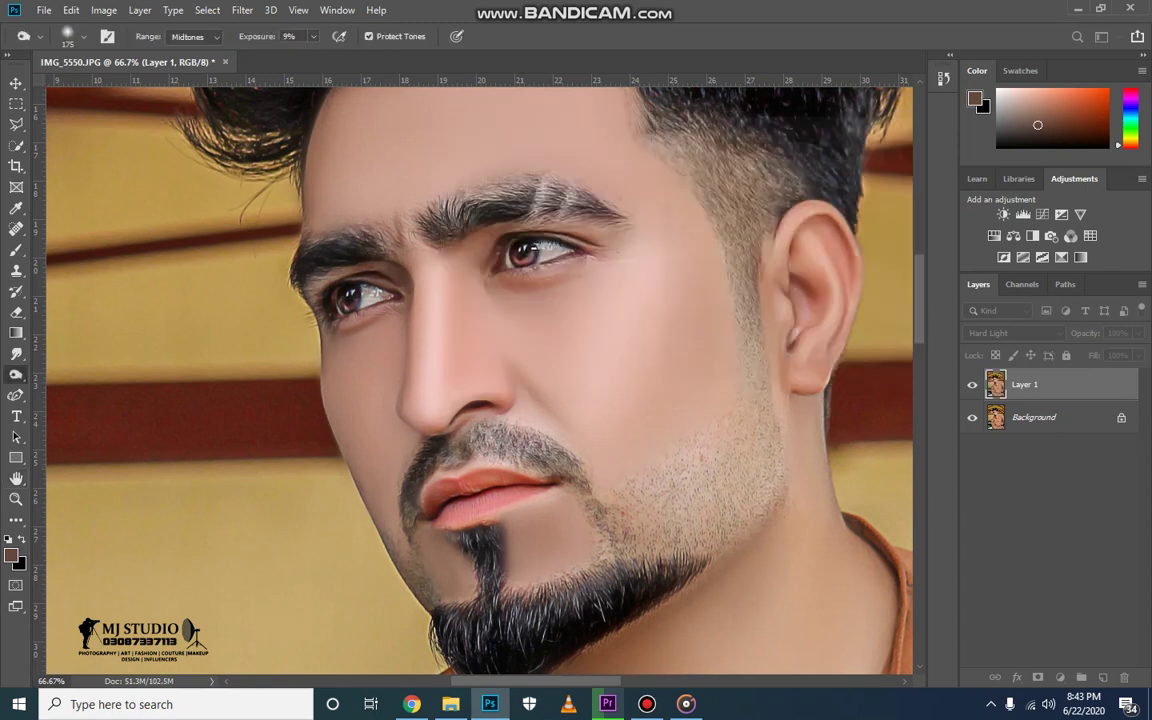
key("d")
key("ctrl+i")
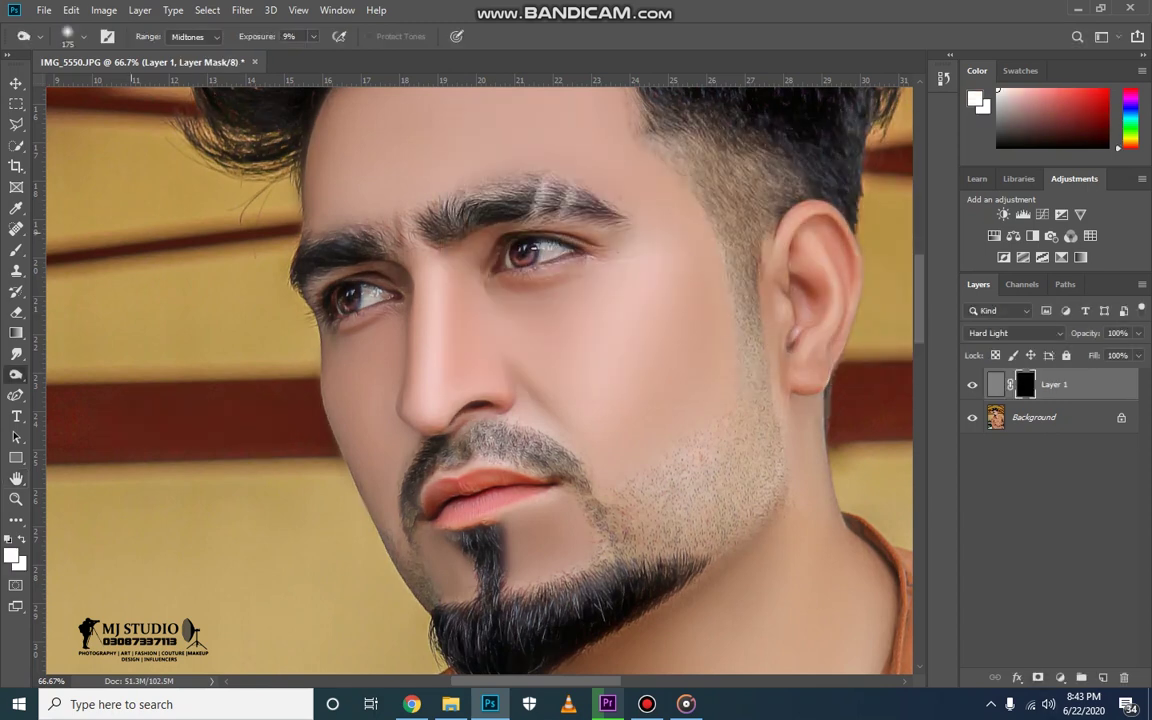
key("b")
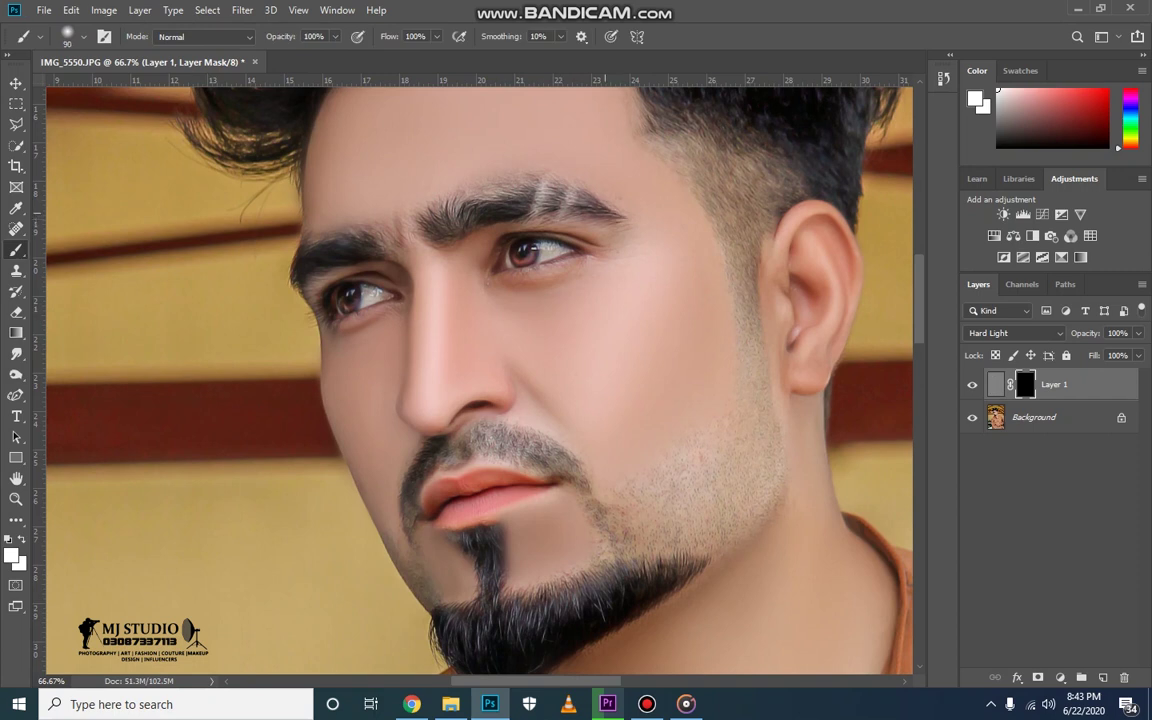
left_click_drag(520, 218, 481, 232)
left_click_drag(387, 290, 403, 273)
key("bracketleft")
key("bracketleft")
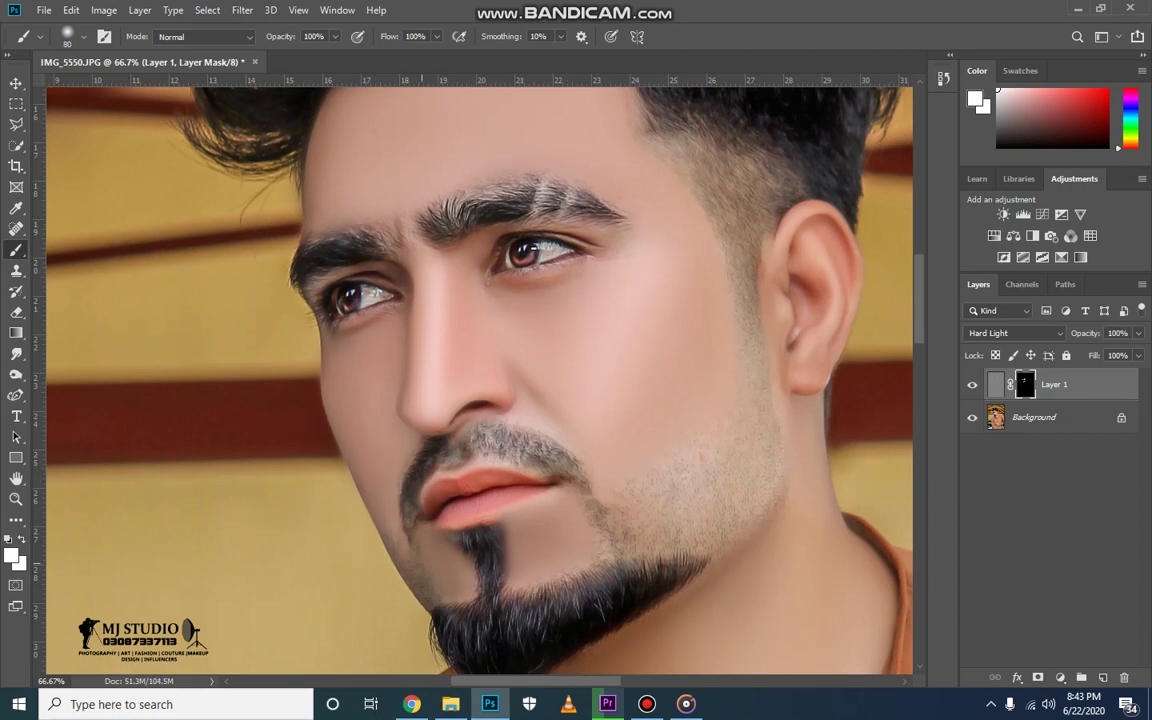
key("bracketright")
key("bracketright")
key("bracketright")
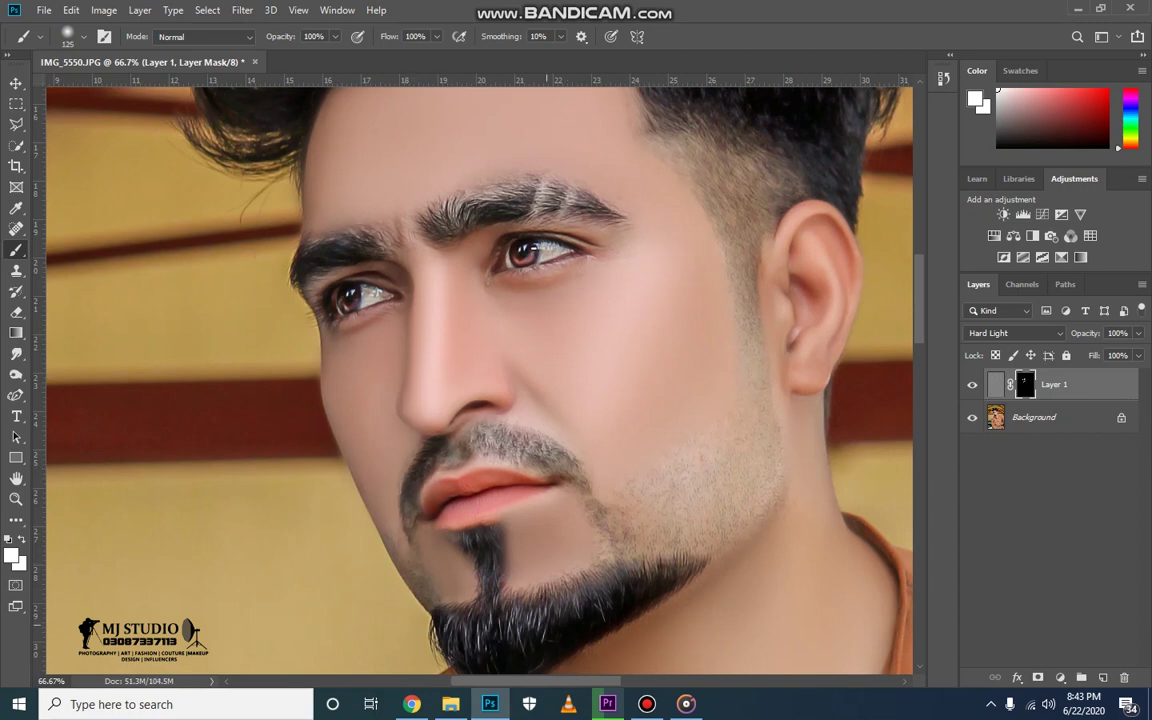
key("bracketright")
key("bracketright")
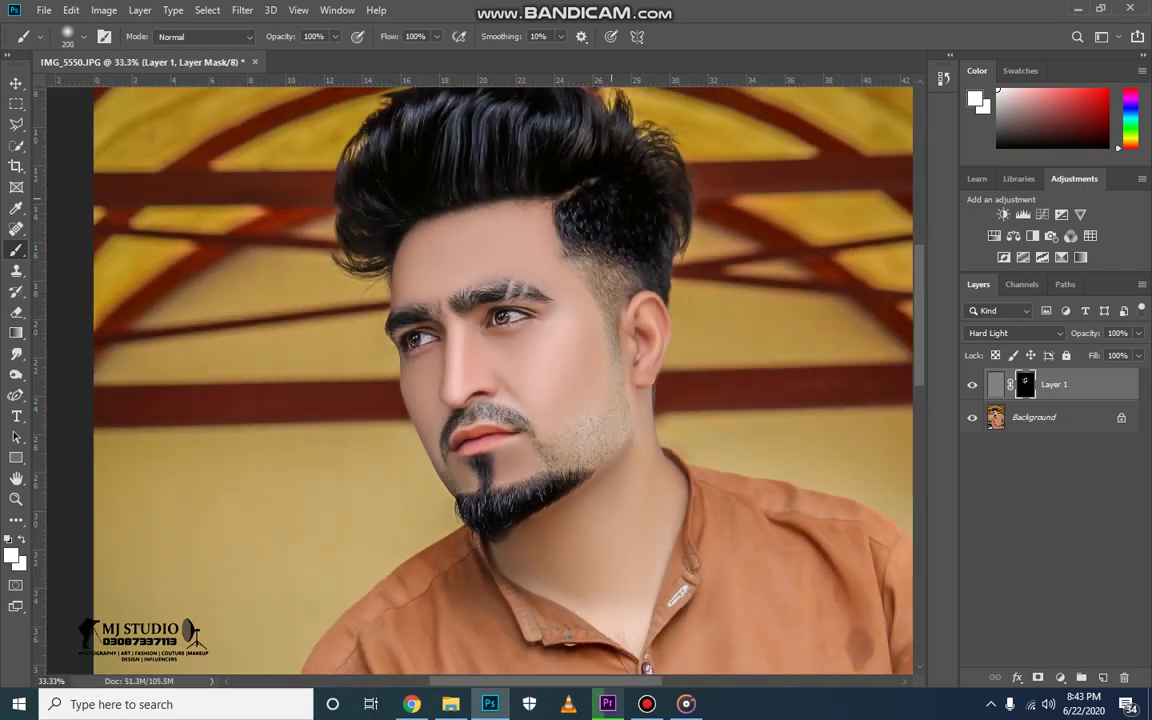
- Zoom out, merge the layers into one and save the photo
key("ctrl+minus")
key("ctrl+minus")
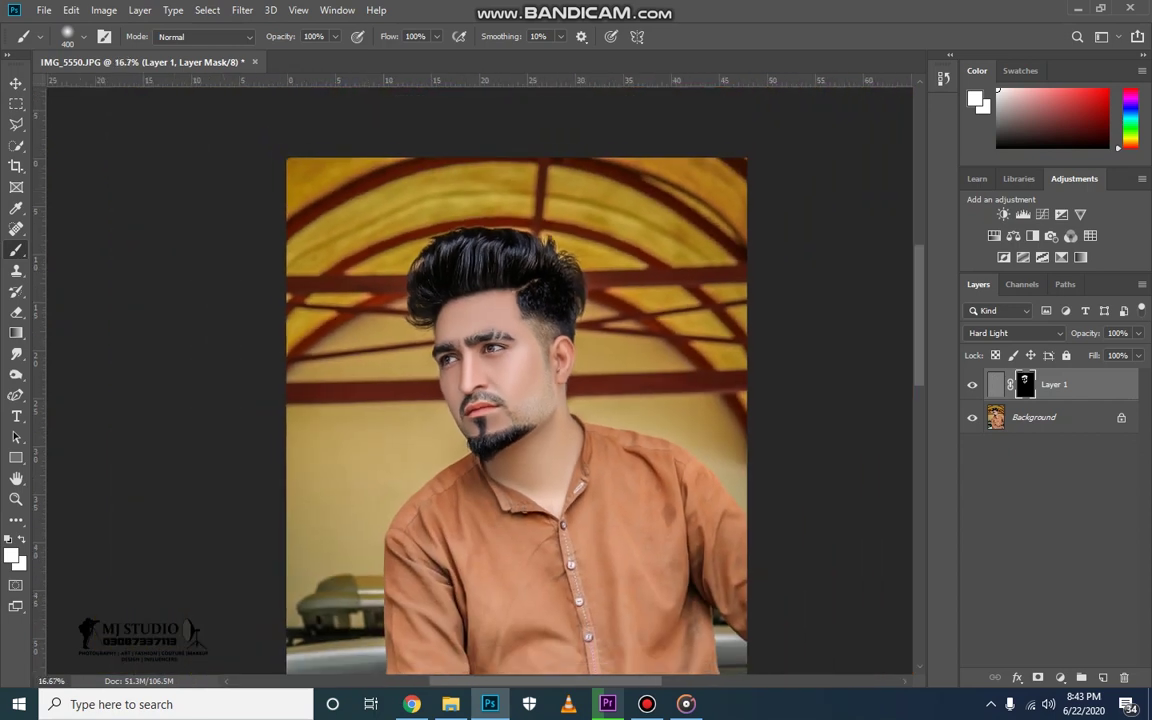
key("ctrl+minus")
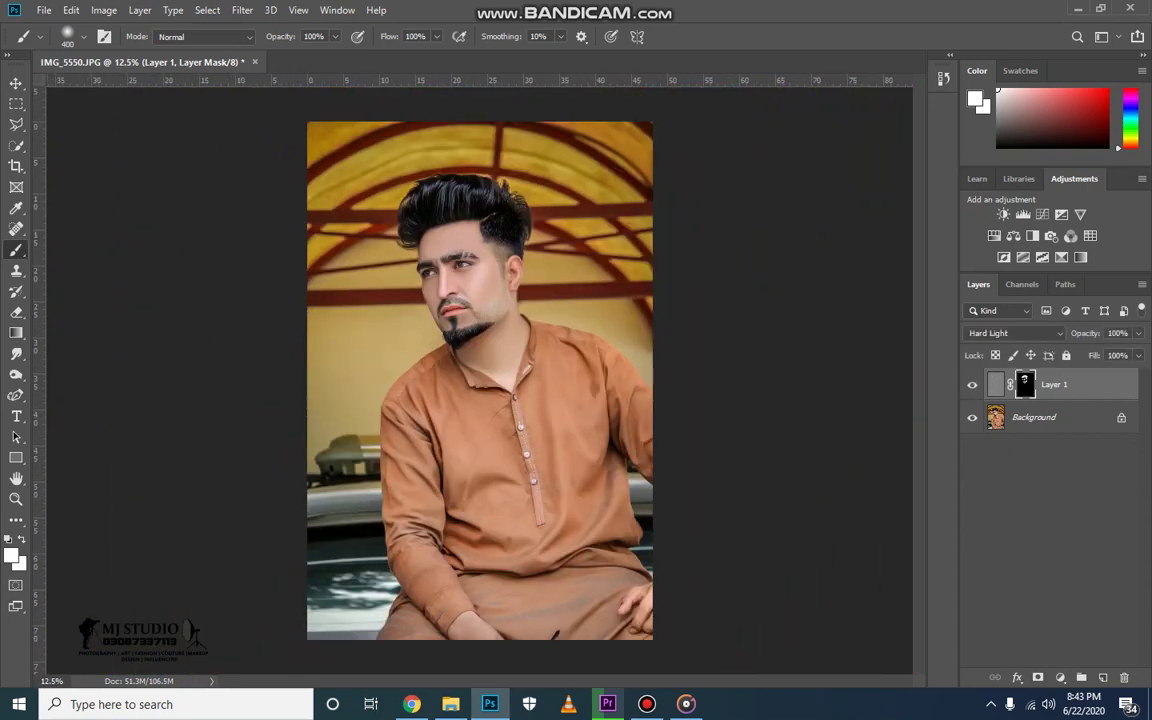
key("ctrl+e")
key("ctrl+s")
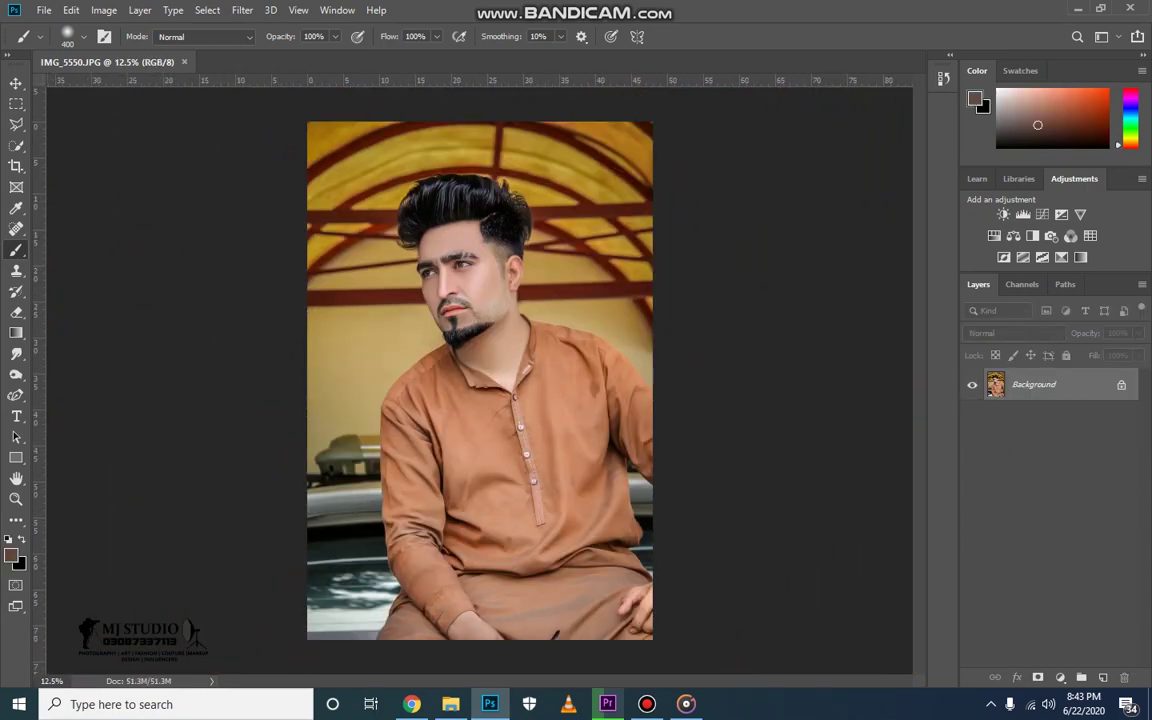
right_click(16, 249)
- With the Pencil tool and white foreground, stamp the MJ Studio watermark and save
left_click(90, 252)
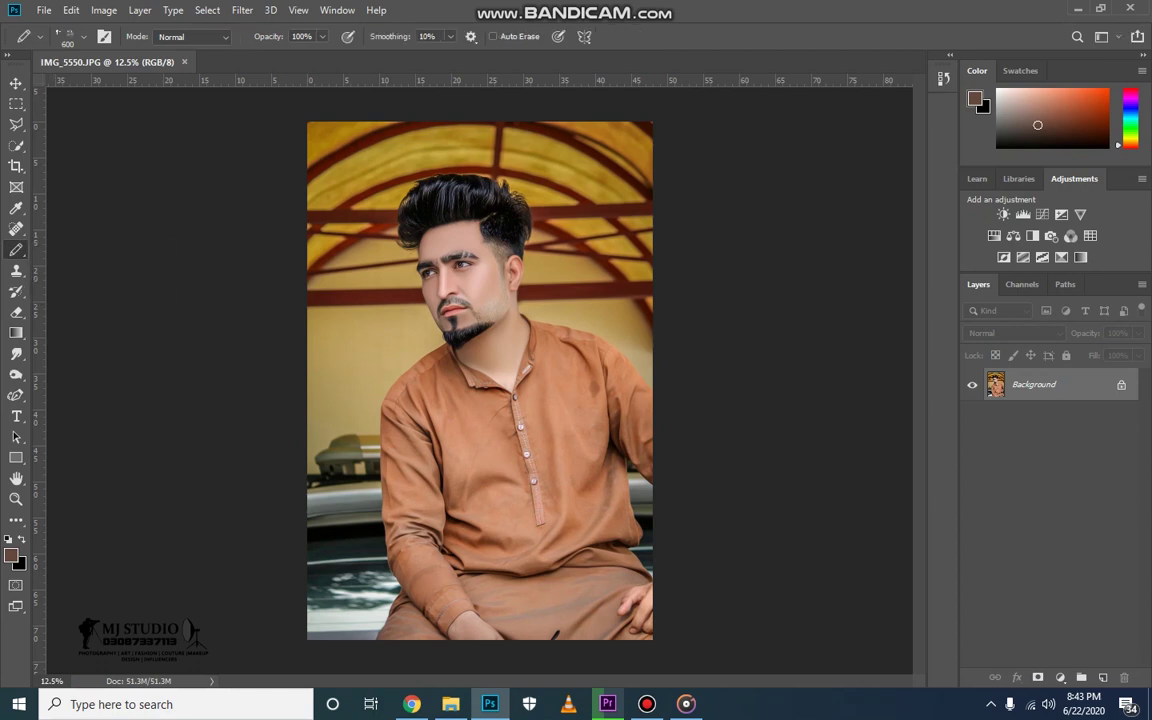
key("d")
key("x")
key("ctrl+minus")
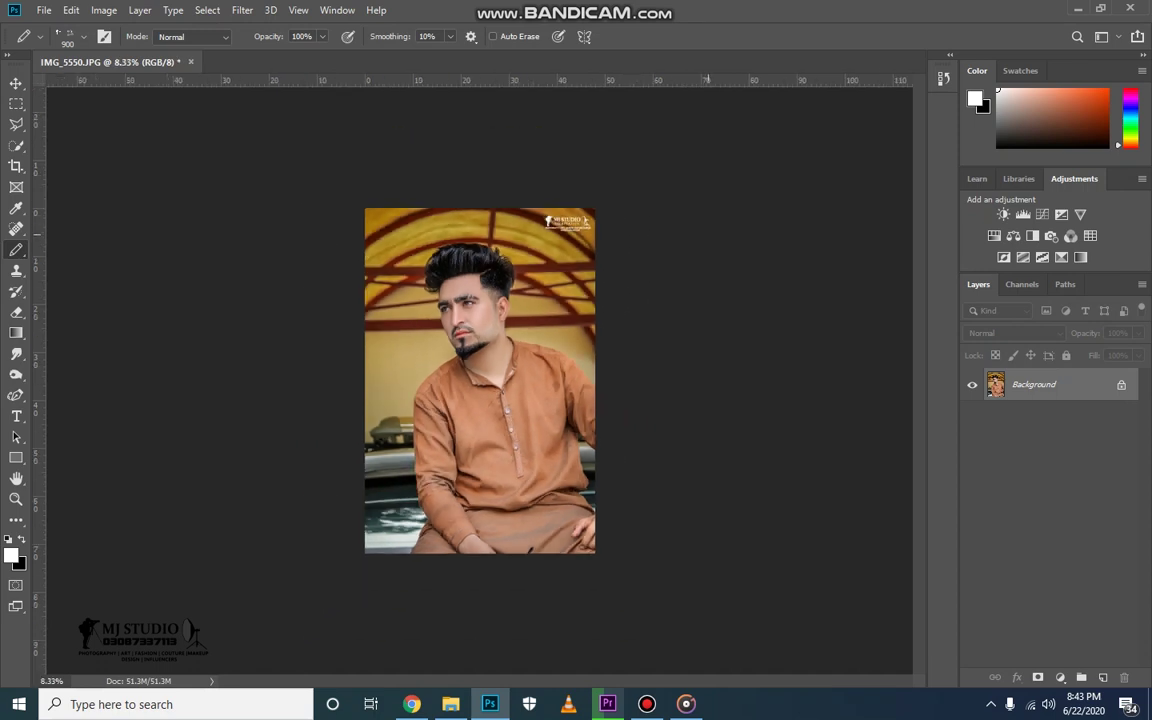
key("ctrl+s")
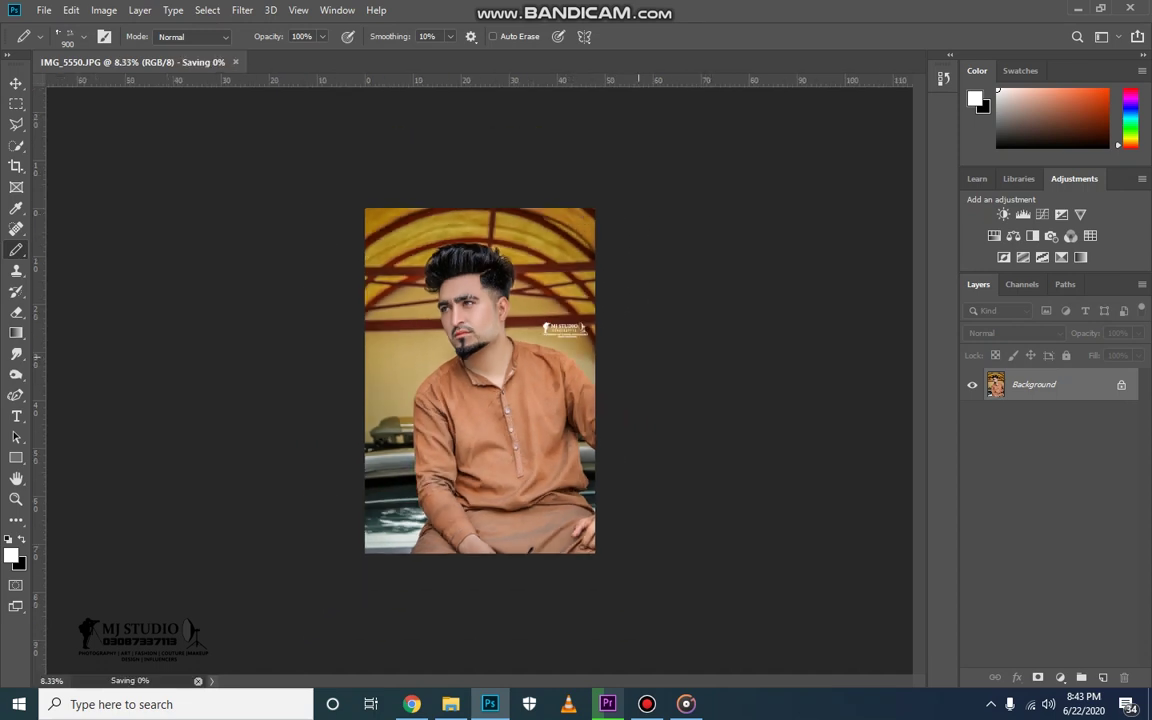
- Duplicate the image layer and open Levels with black input 9
key("ctrl+j")
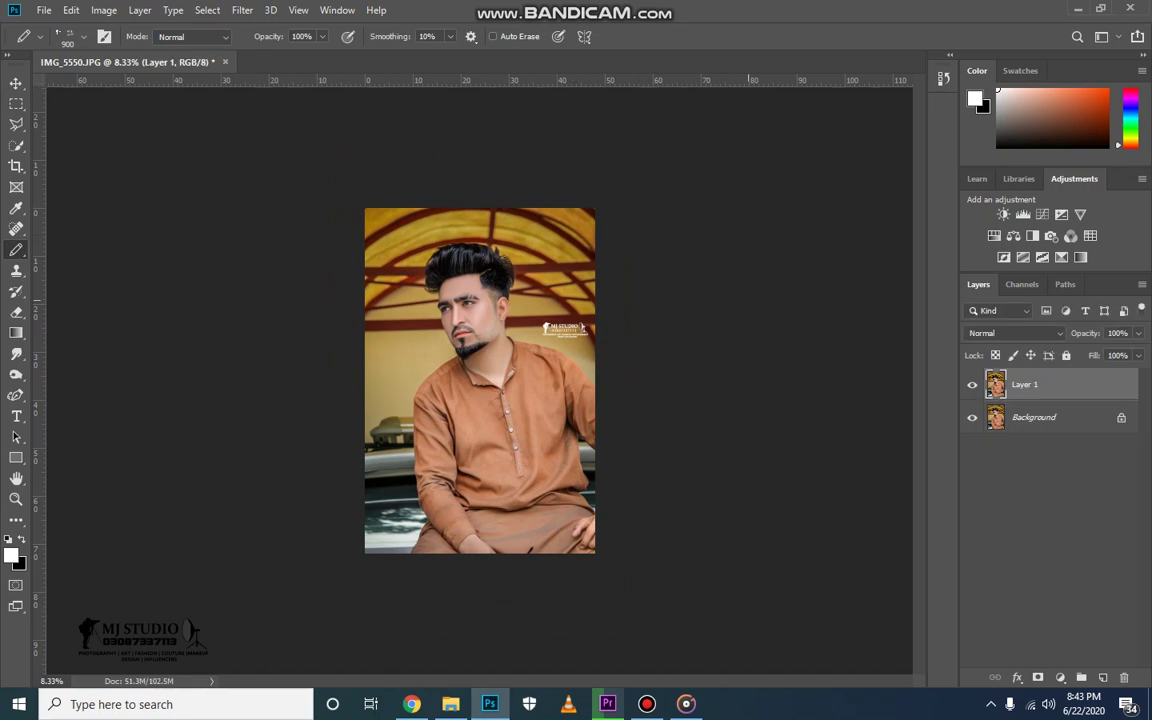
key("ctrl+minus")
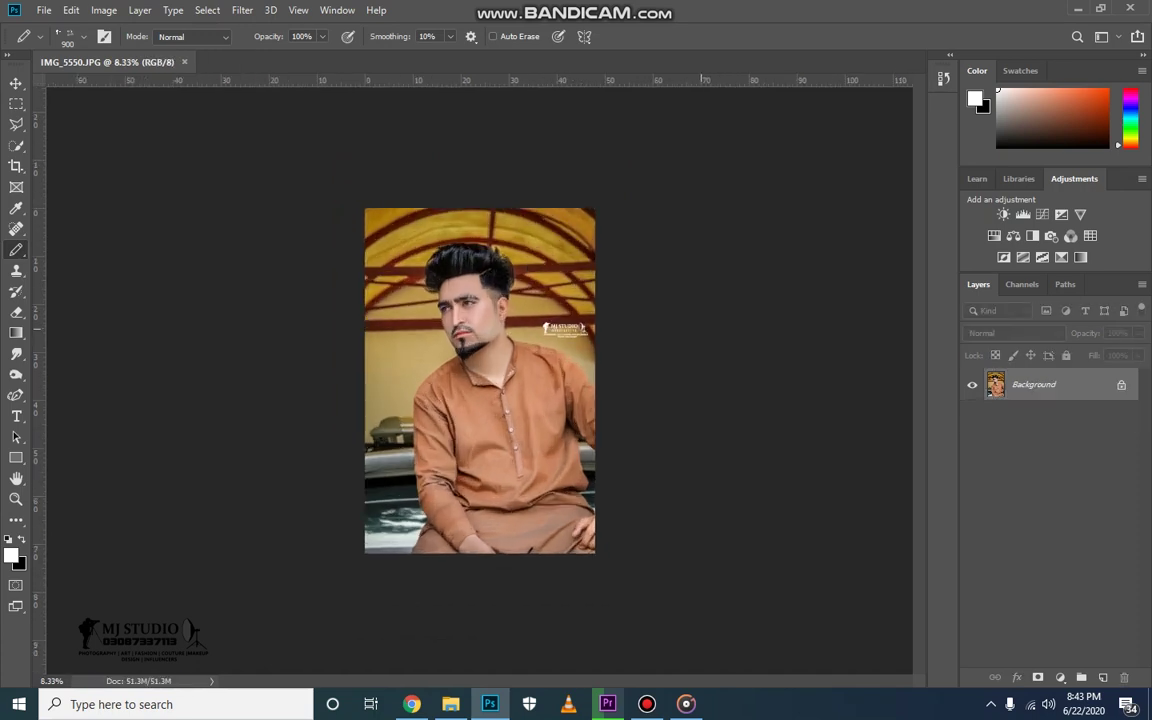
key("ctrl+l")
type("9")
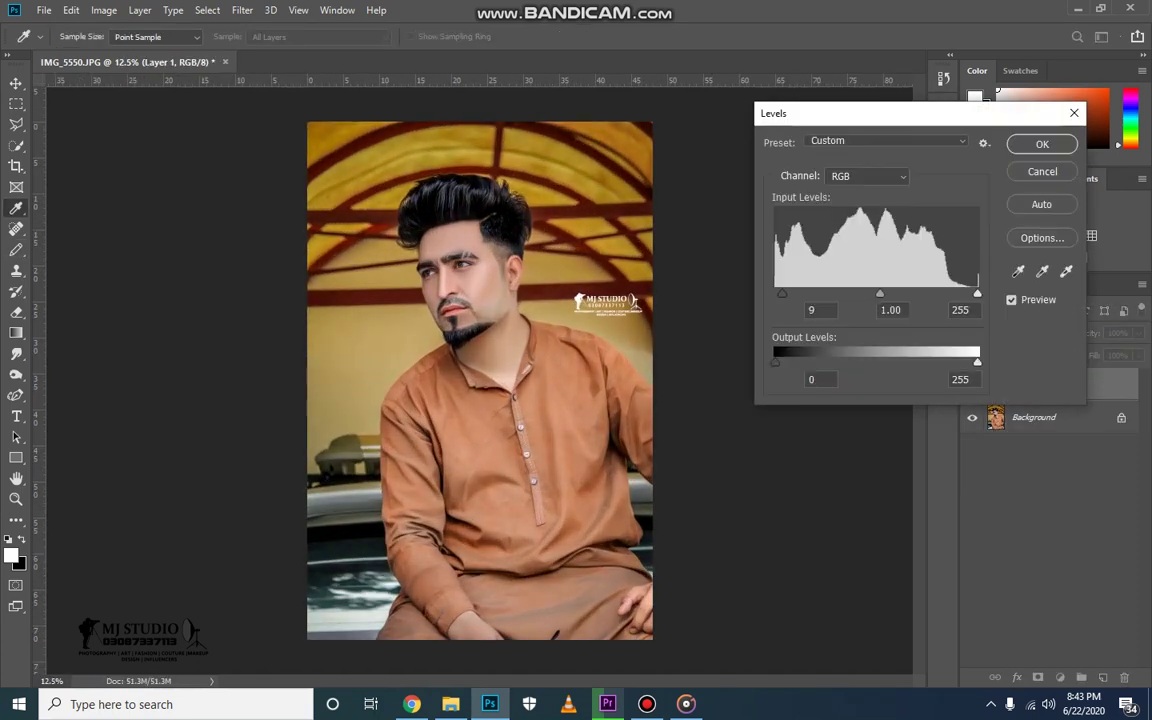
- Lower the Levels white input to 246, then merge the layers and save the final photo
left_click_drag(977, 293, 970, 293)
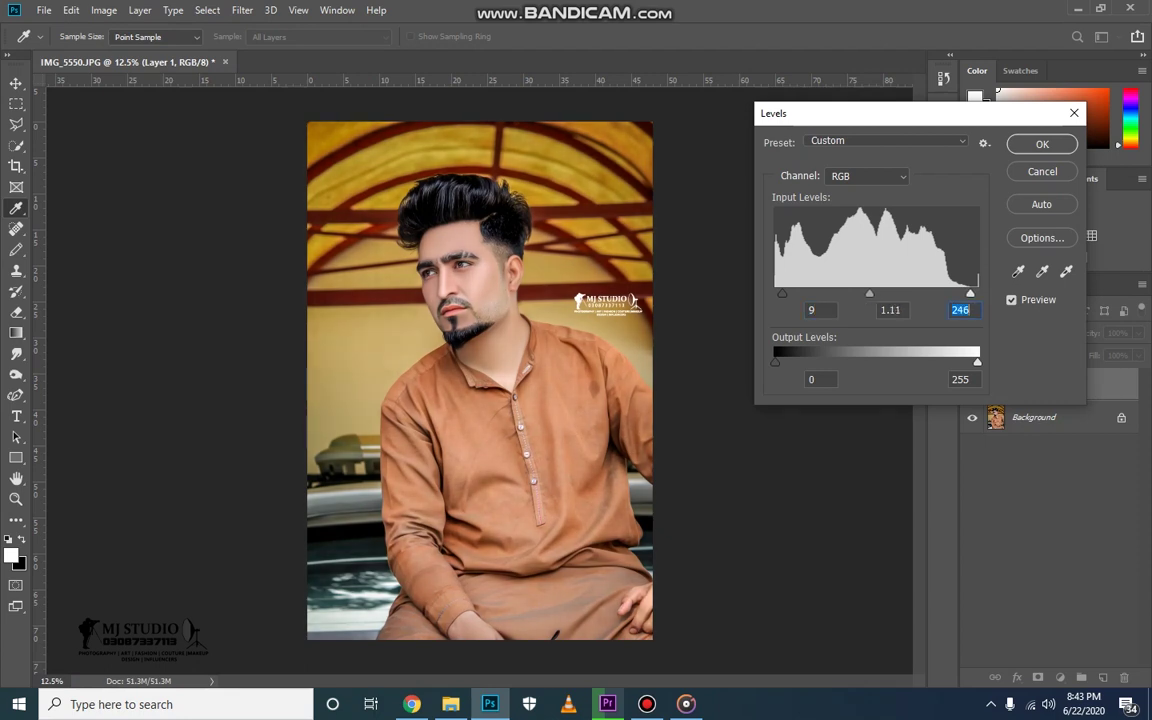
key("Return")
key("ctrl+minus")
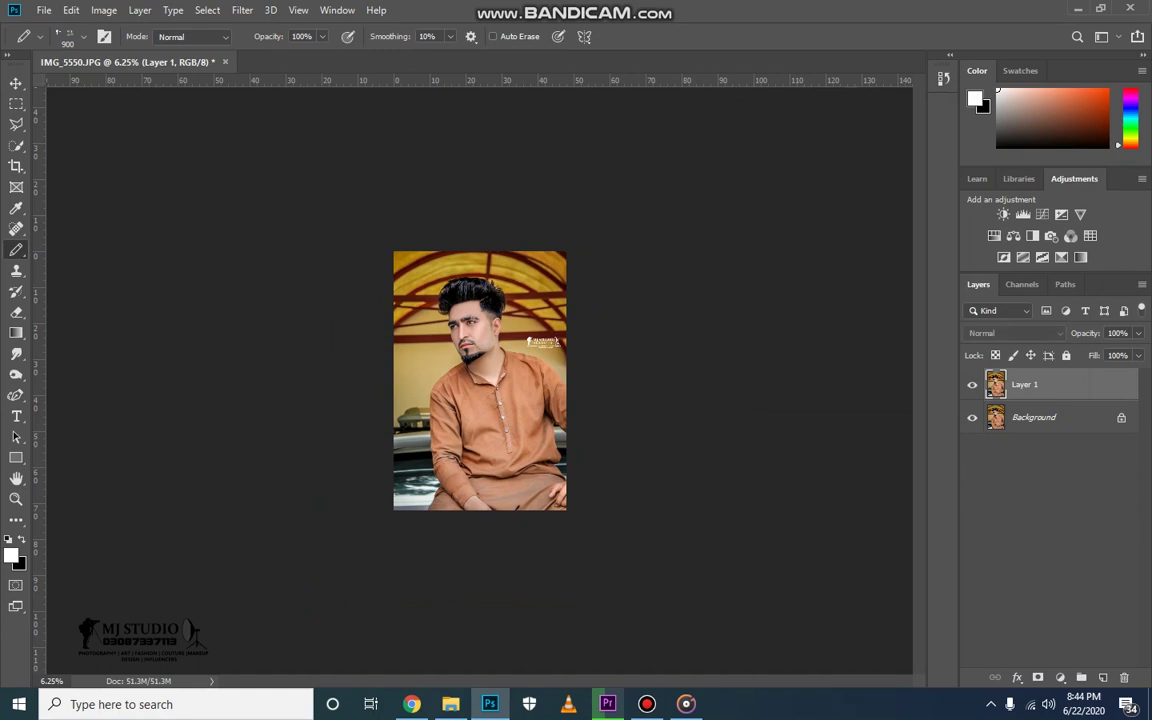
key("ctrl+e")
key("ctrl+s")
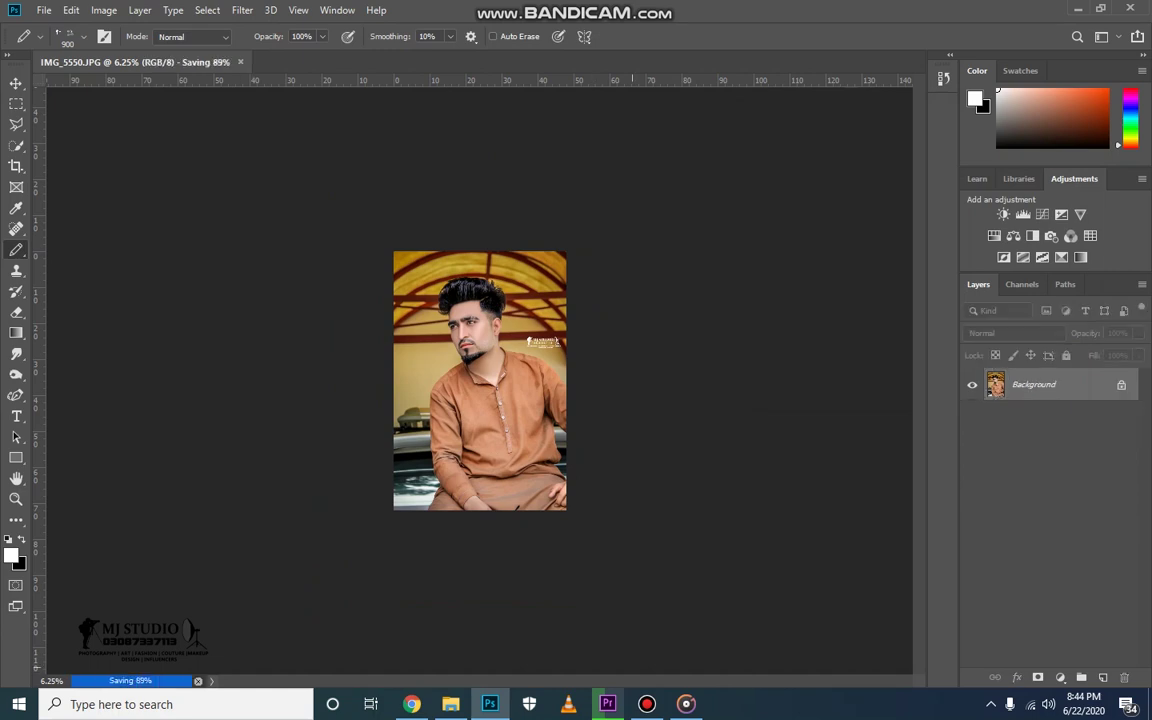